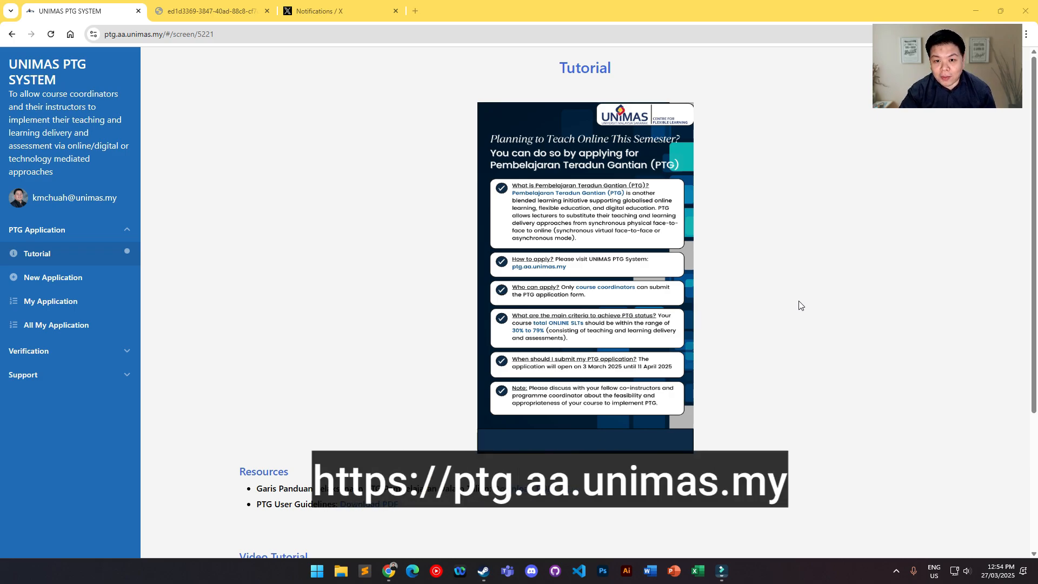
Step: Start a new PTG application and set the faculty name to "Faculty of Education, Language and ..."
click(71, 278)
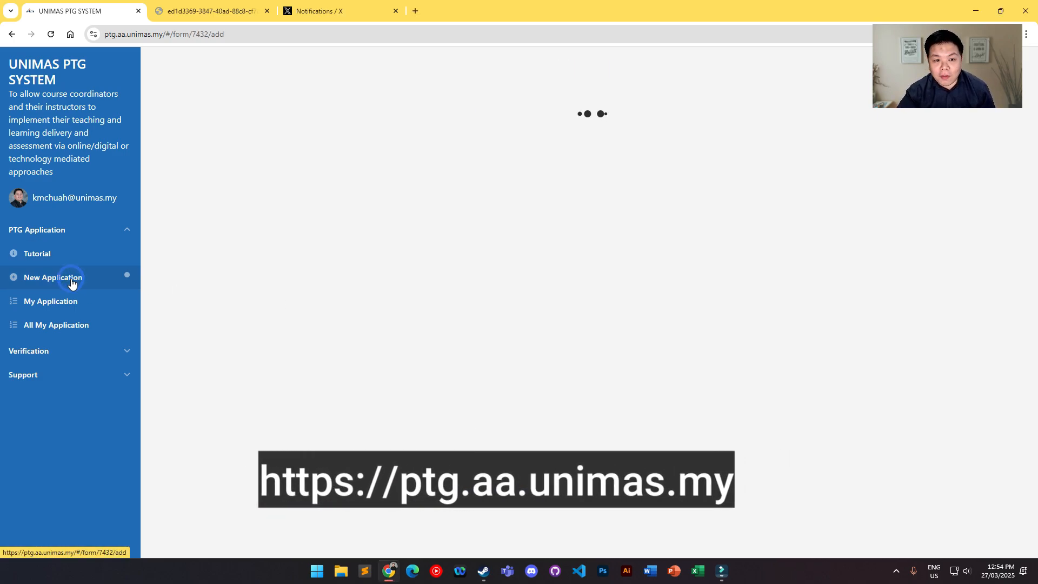
scroll(652, 246, down, 1)
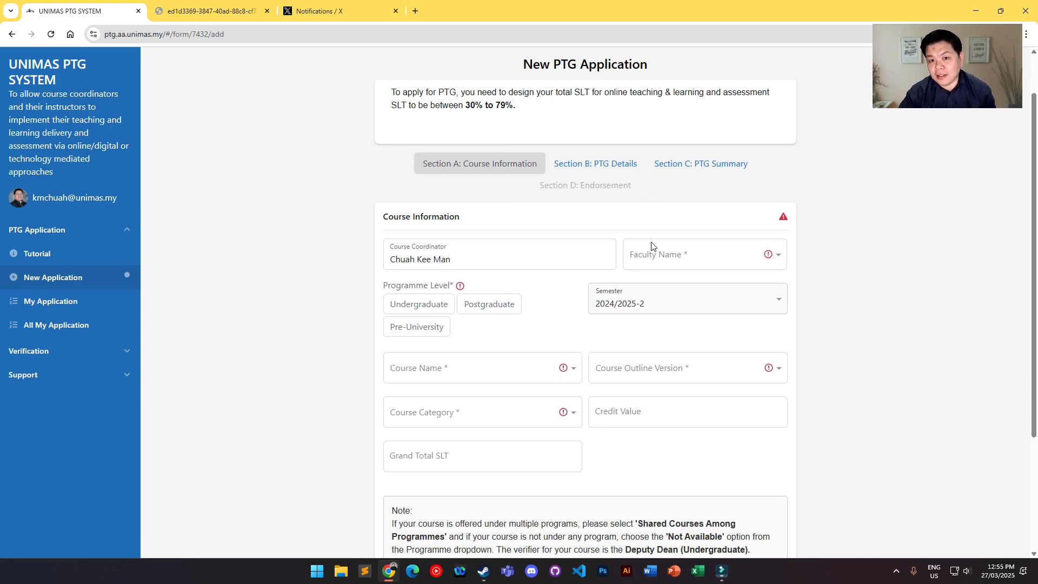
scroll(780, 301, down, 1)
click(696, 209)
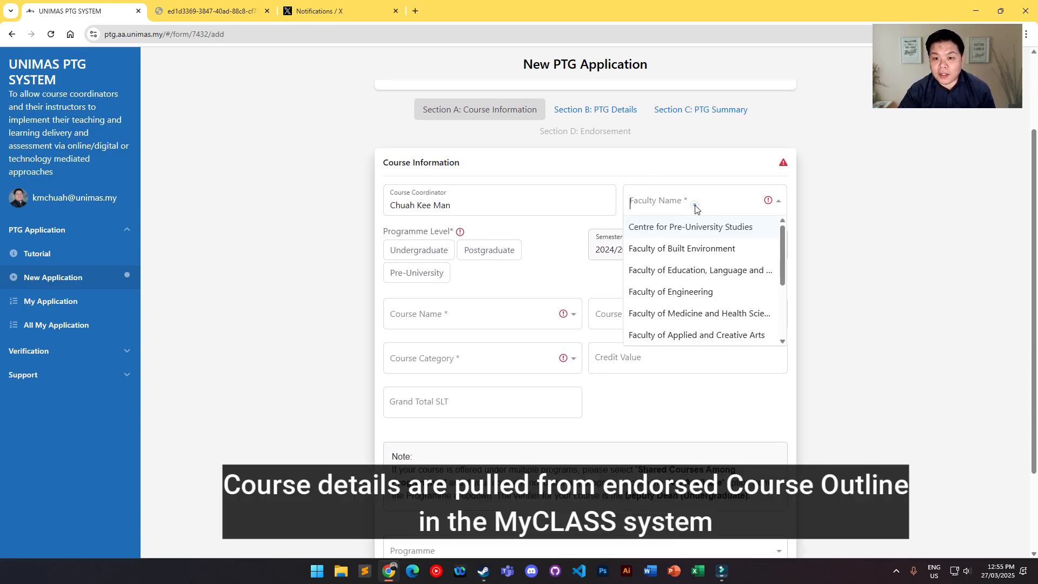
click(670, 270)
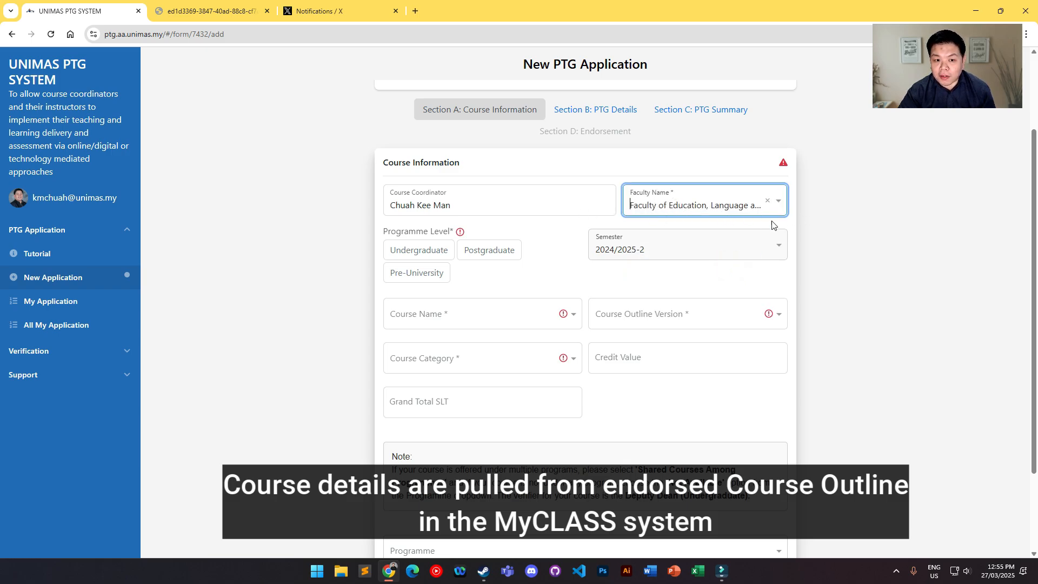
Step: Set the programme level to Undergraduate and choose Digital Design and Development as the course name
scroll(773, 225, down, 1)
click(417, 195)
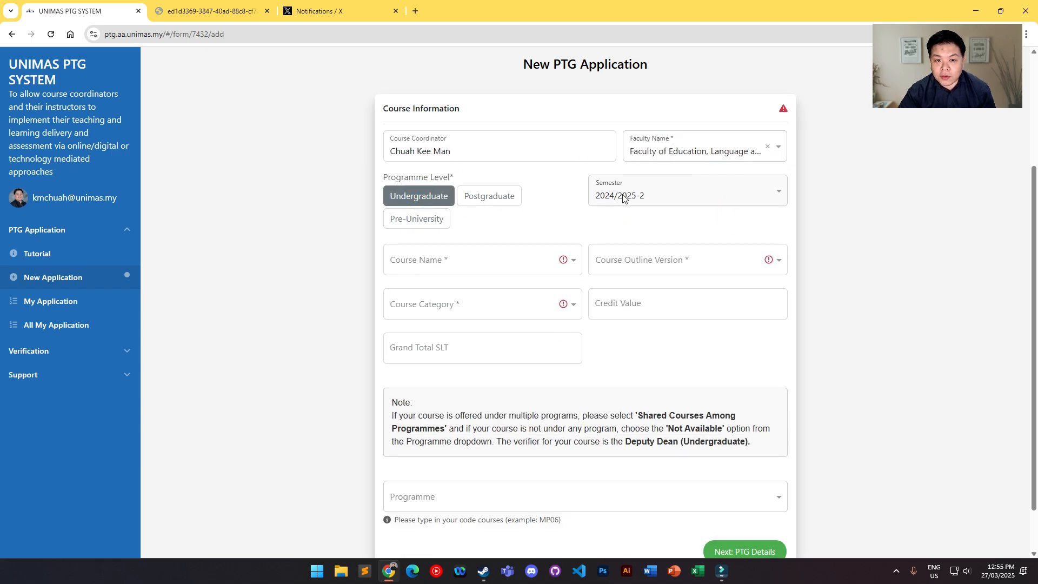
scroll(623, 198, down, 1)
click(488, 203)
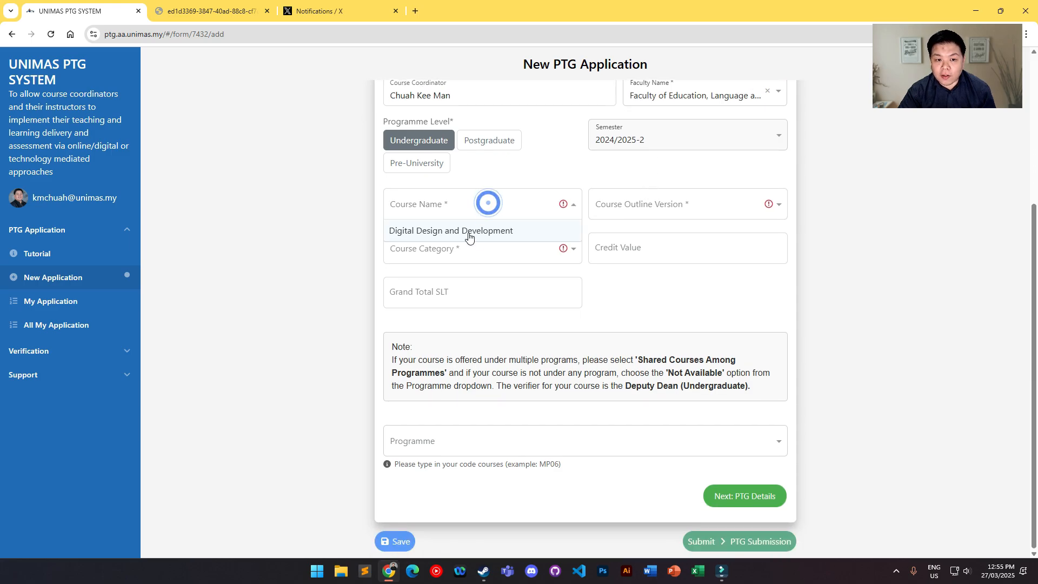
click(469, 232)
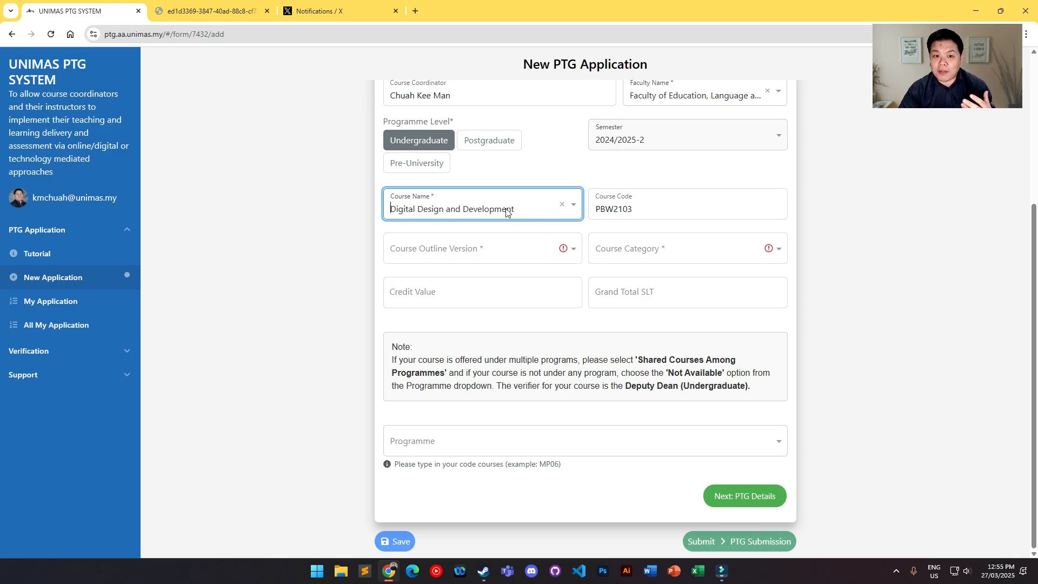
click(503, 210)
click(841, 230)
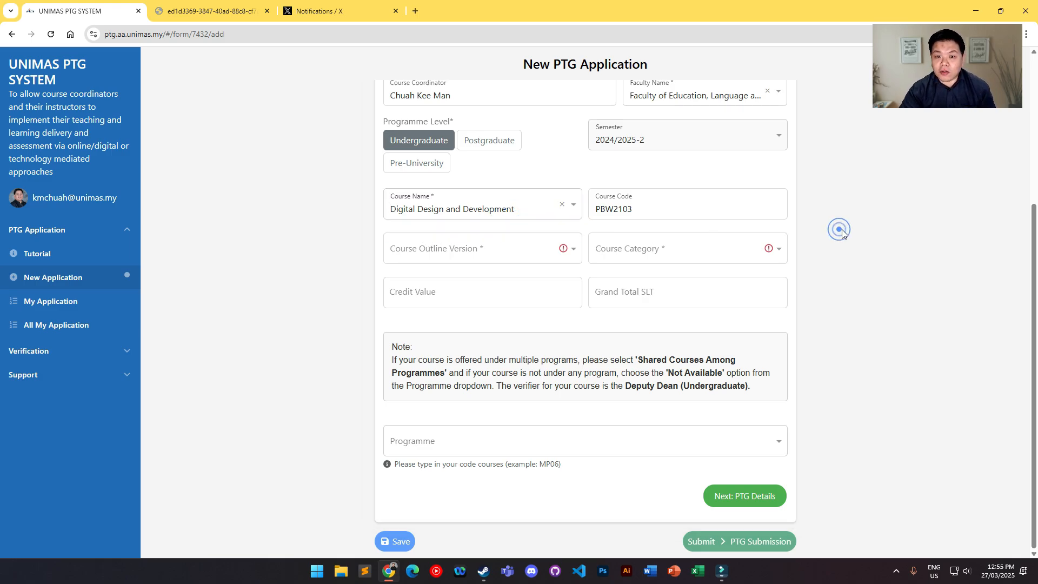
Step: Choose version 1.2 as the course outline version for the selected course
scroll(842, 229, up, 1)
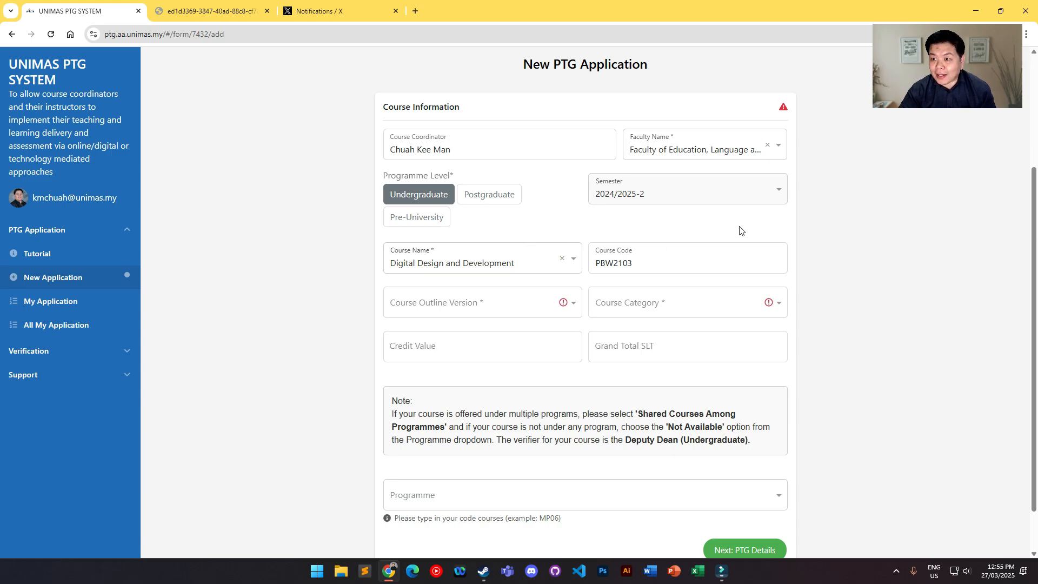
scroll(876, 247, down, 1)
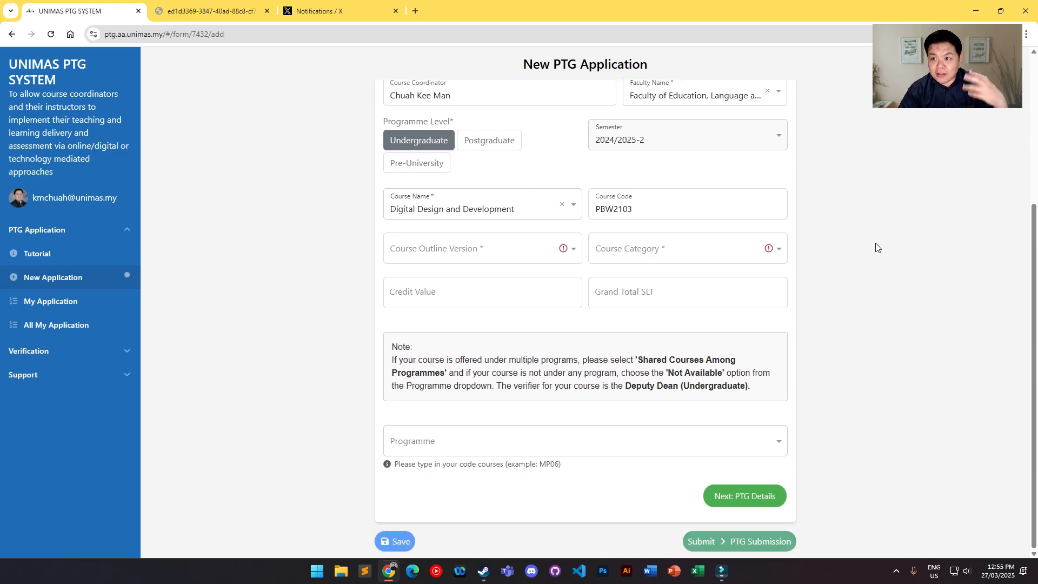
click(435, 255)
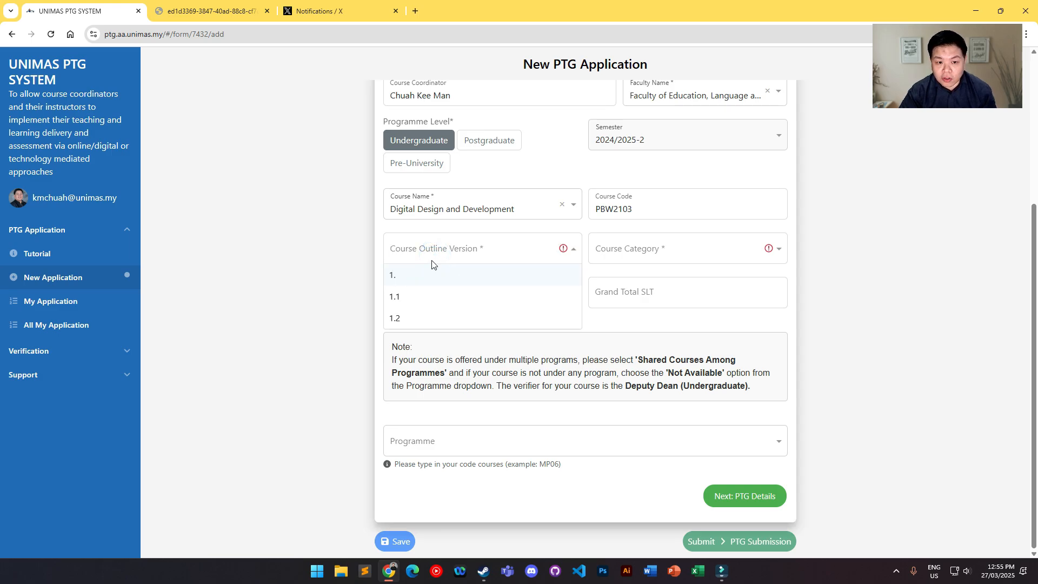
click(419, 316)
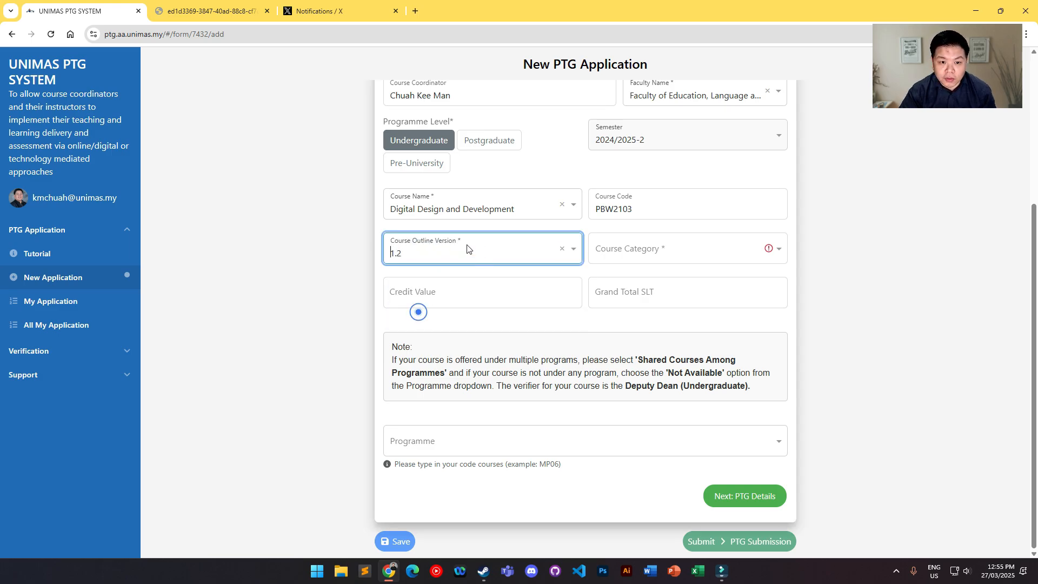
Step: Set the course category to Faculty Core Courses
click(652, 255)
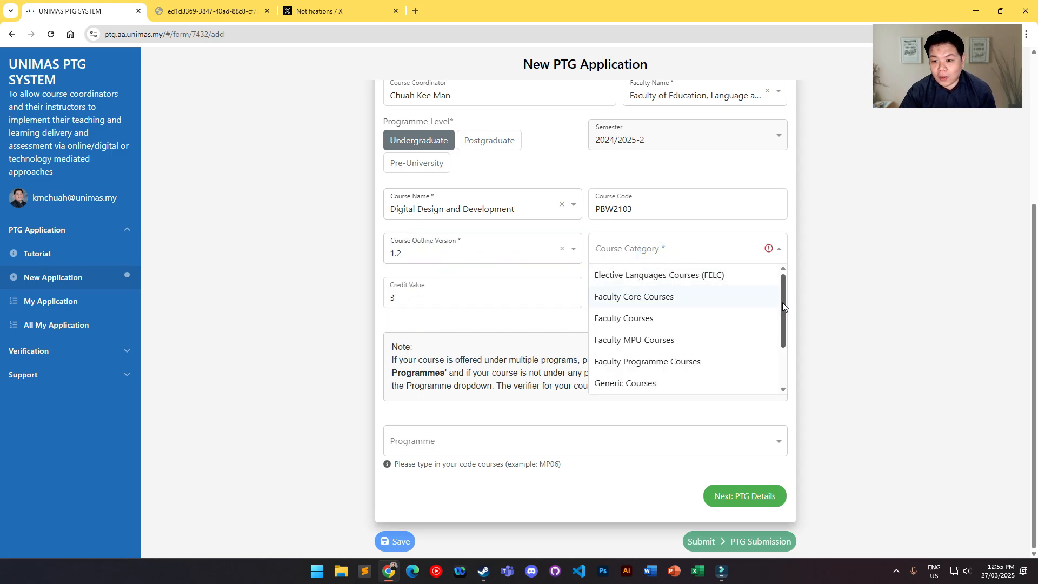
scroll(782, 303, down, 3)
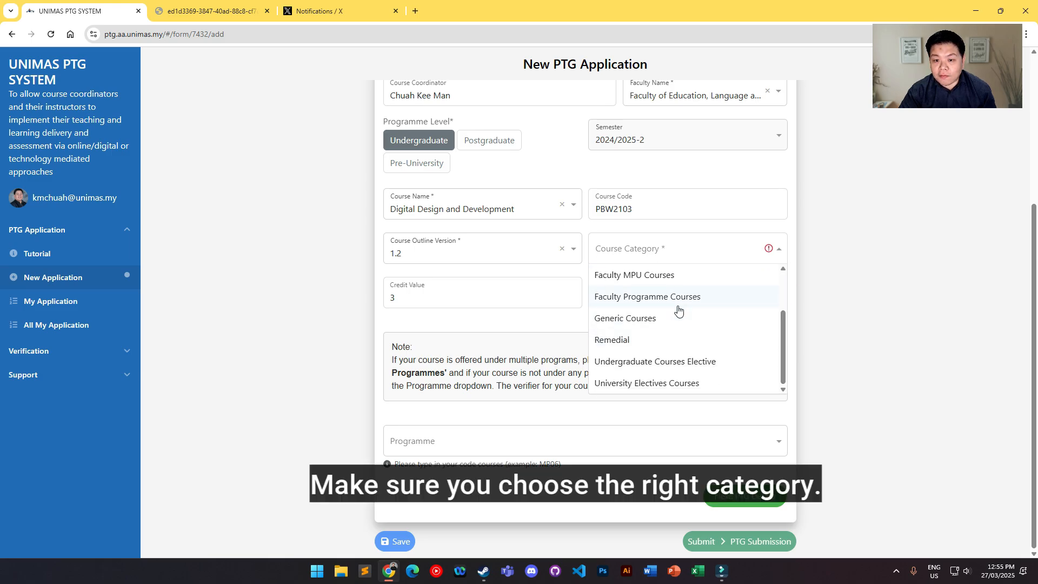
scroll(716, 312, up, 1)
scroll(716, 312, up, 2)
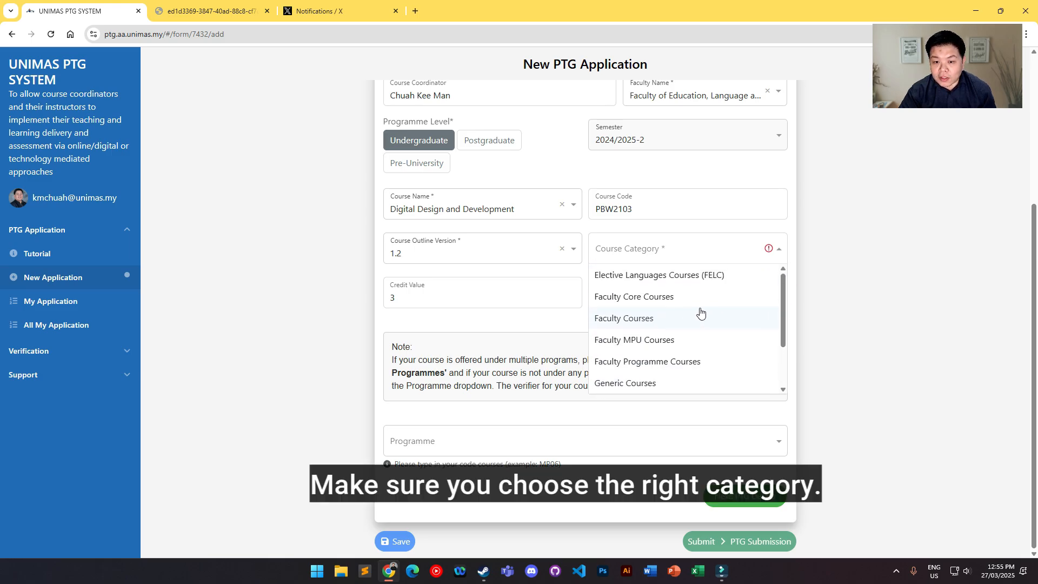
click(650, 298)
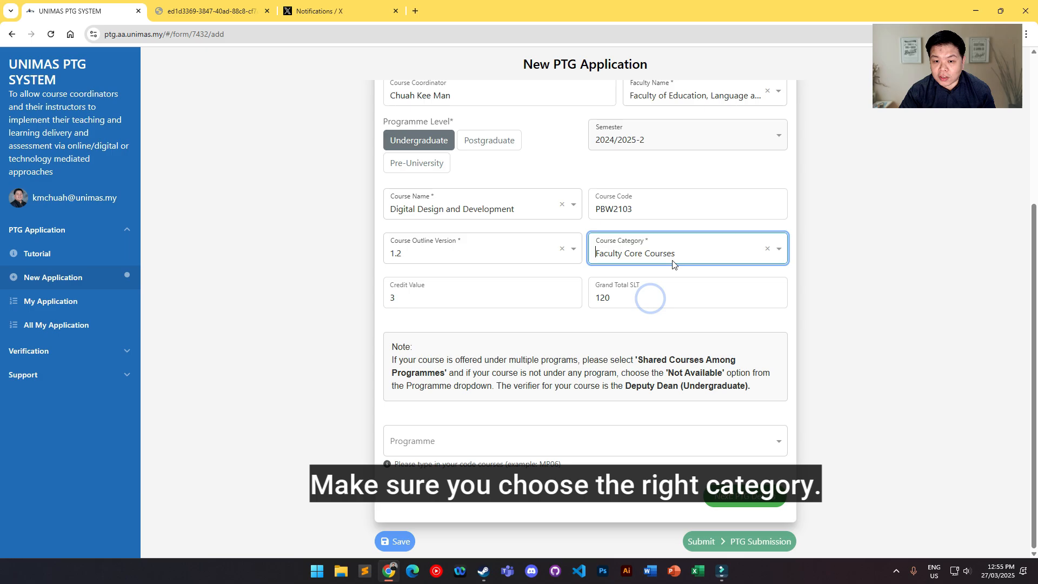
click(878, 300)
Step: Choose UW6224001 - Bachelor of Arts in English Global Communication with Honours as the programme and proceed to the PTG Details section
click(609, 449)
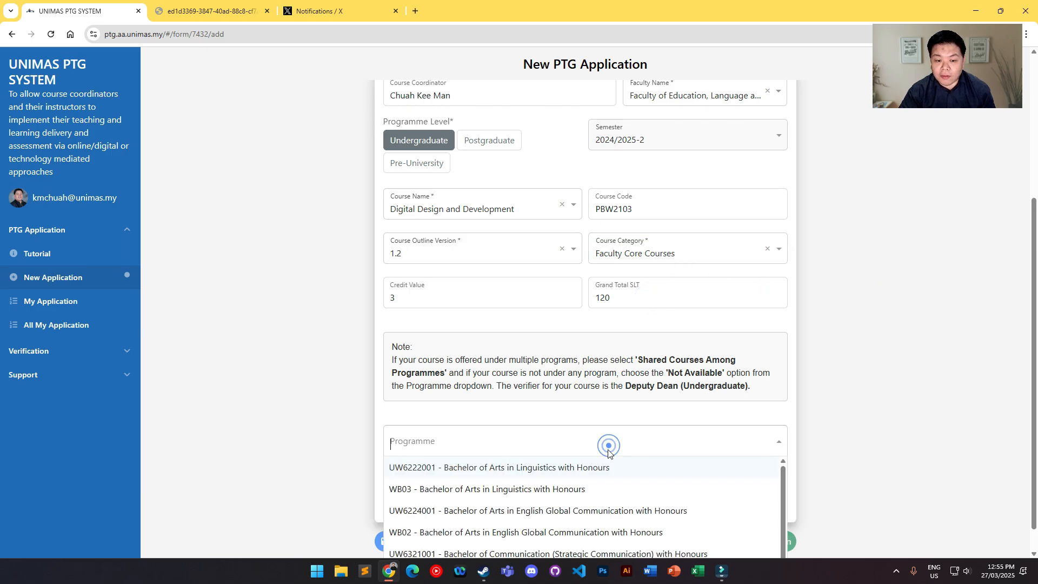
scroll(899, 427, down, 2)
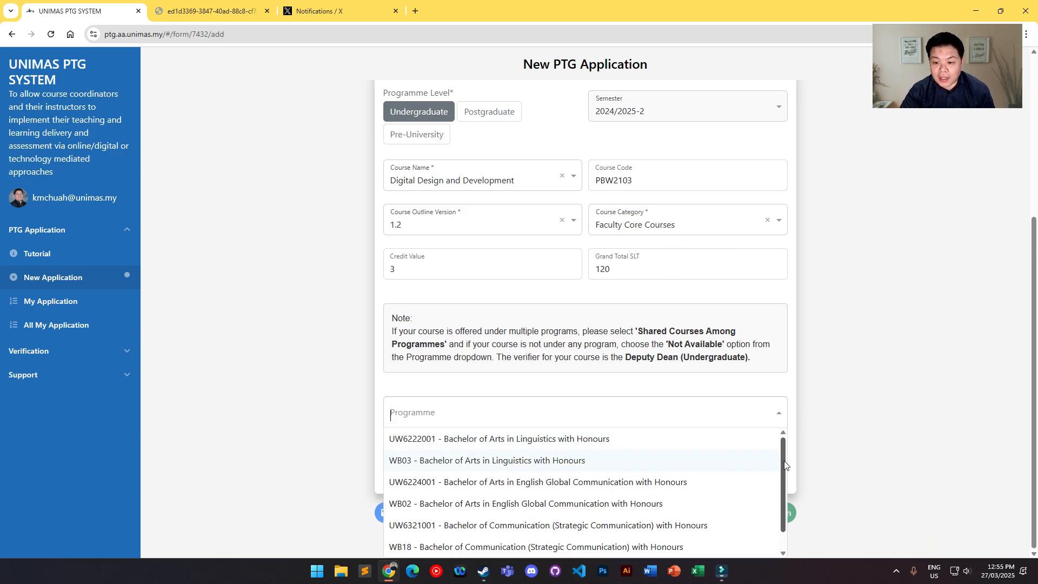
drag(783, 461, 785, 509)
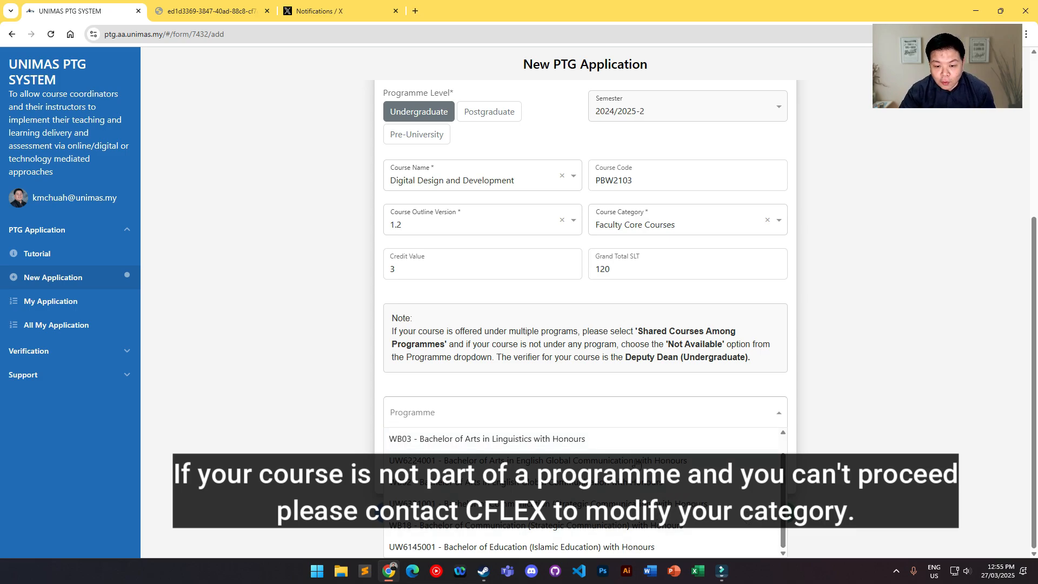
click(600, 461)
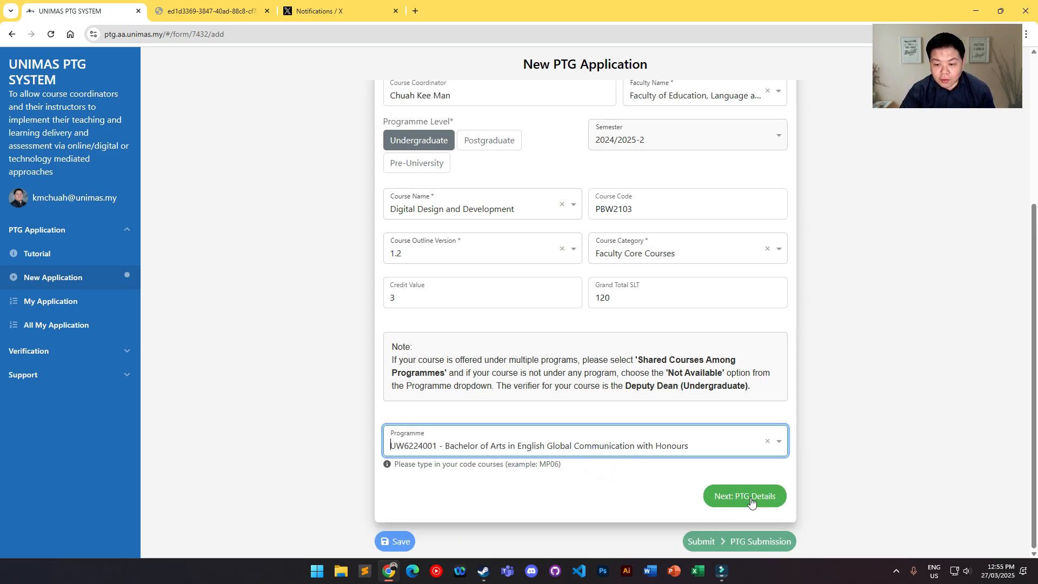
click(745, 495)
Step: Compare the sub-total SLT for Teaching and Learning in PTG Details with the sub-total SLT in the course outline PDF
scroll(899, 309, down, 3)
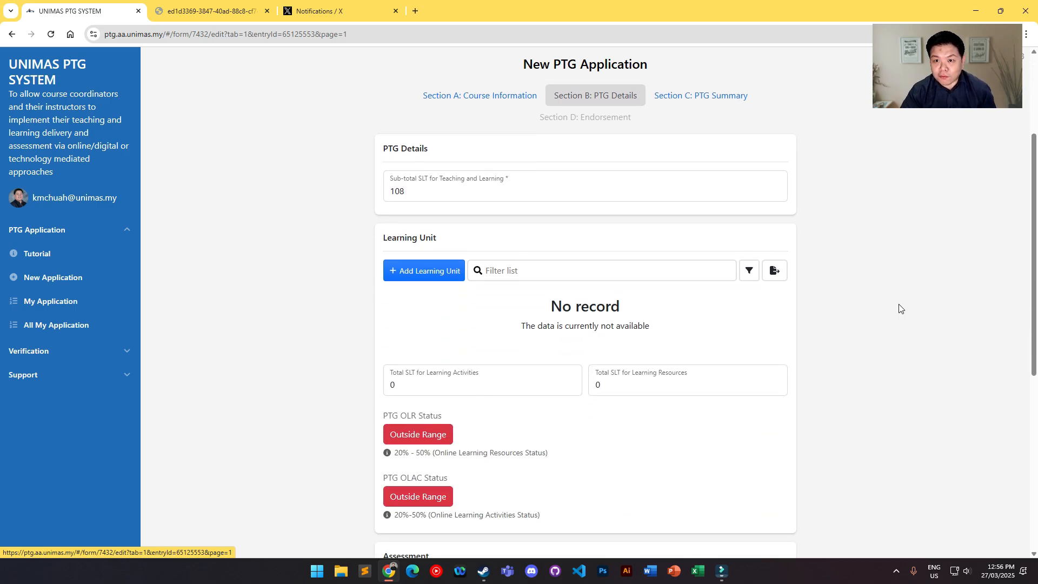
scroll(899, 309, down, 1)
scroll(708, 241, up, 2)
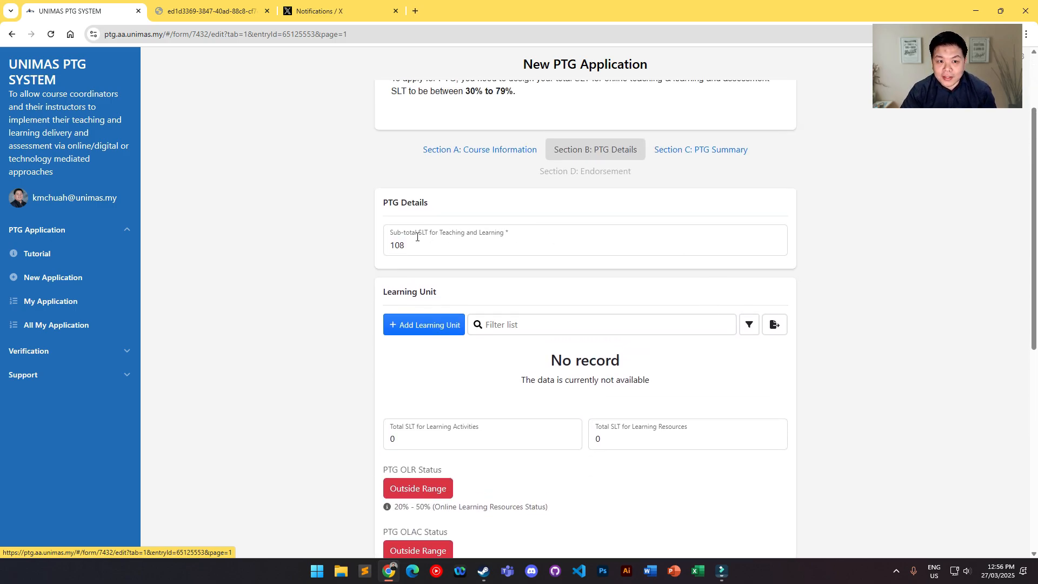
double_click(393, 241)
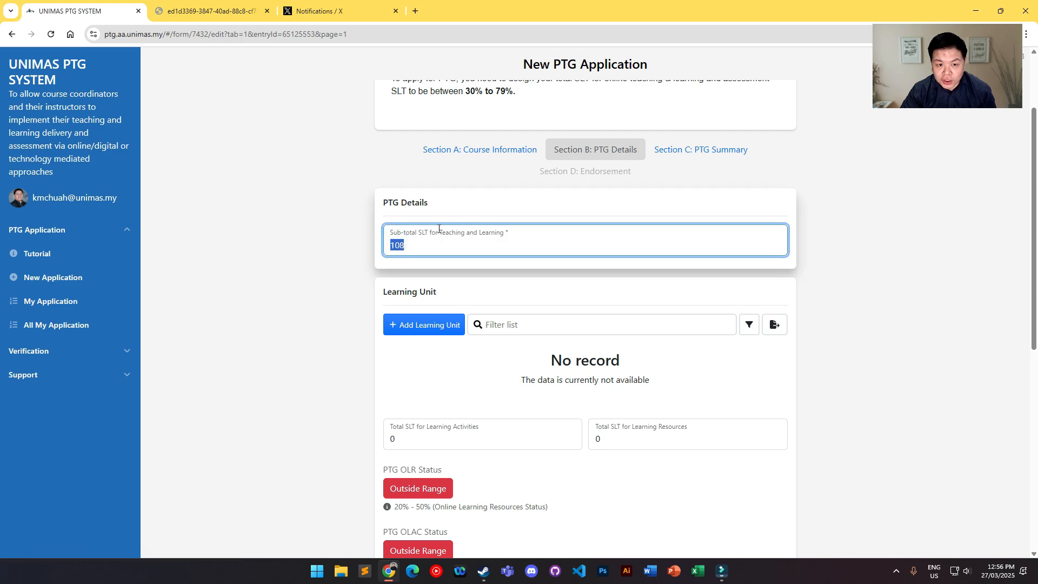
double_click(398, 244)
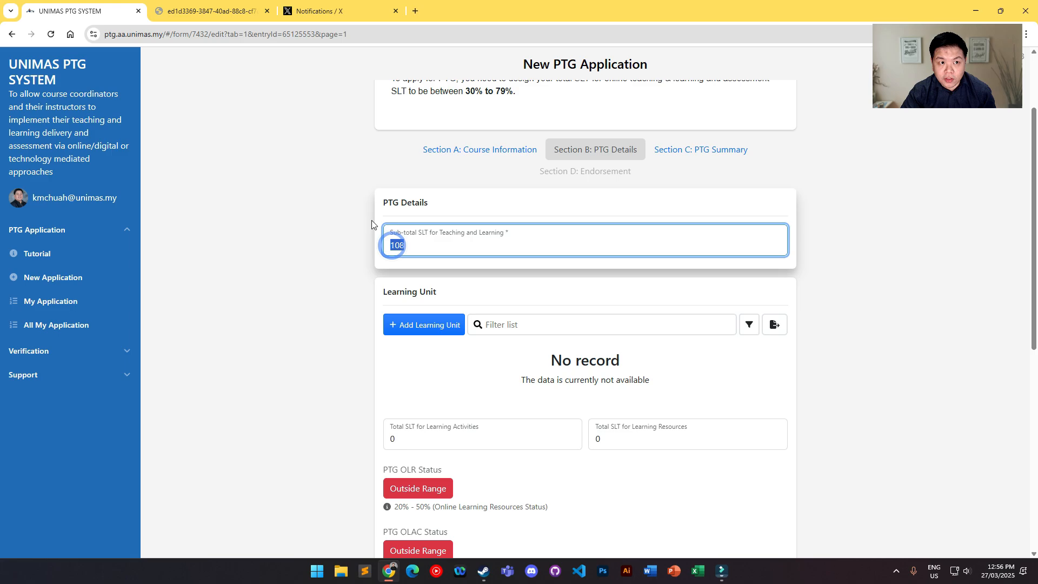
click(205, 11)
scroll(720, 231, down, 10)
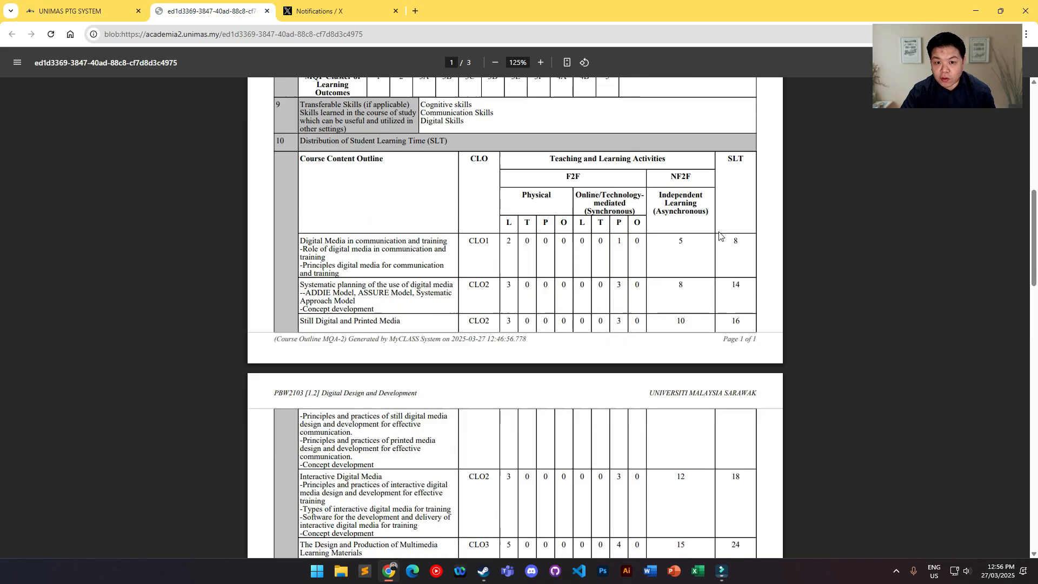
click(729, 244)
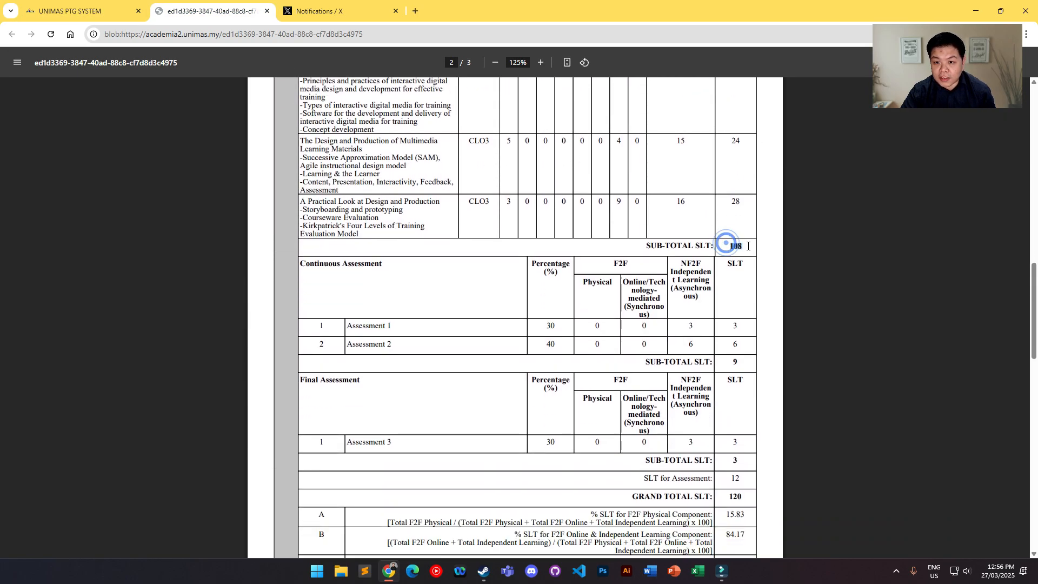
double_click(736, 245)
click(75, 11)
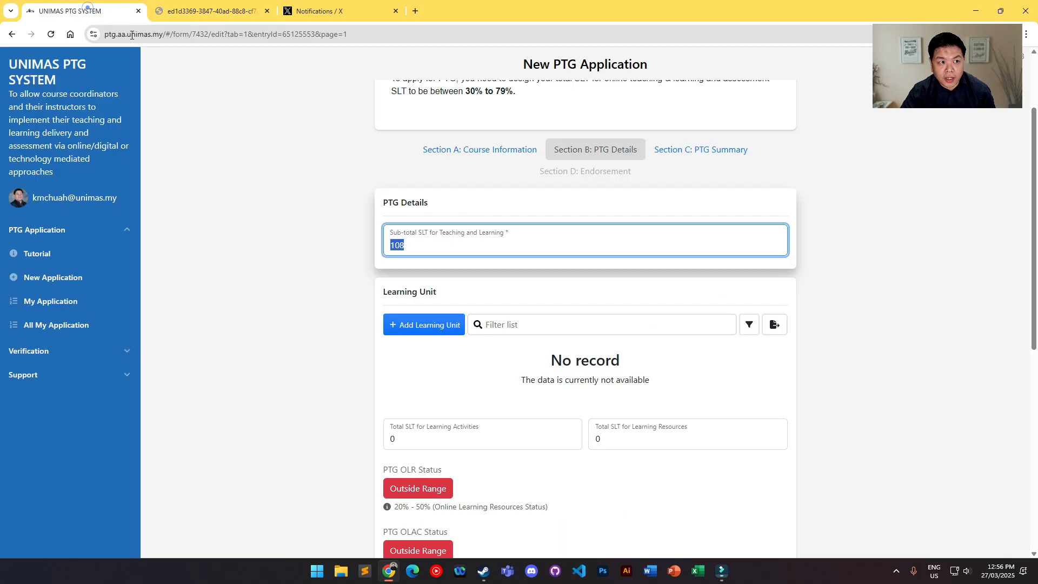
Step: Examine the learning units in the course outline PDF, with their physical, online and independent learning hours and SLT
key(ctrl+Tab)
scroll(511, 162, up, 7)
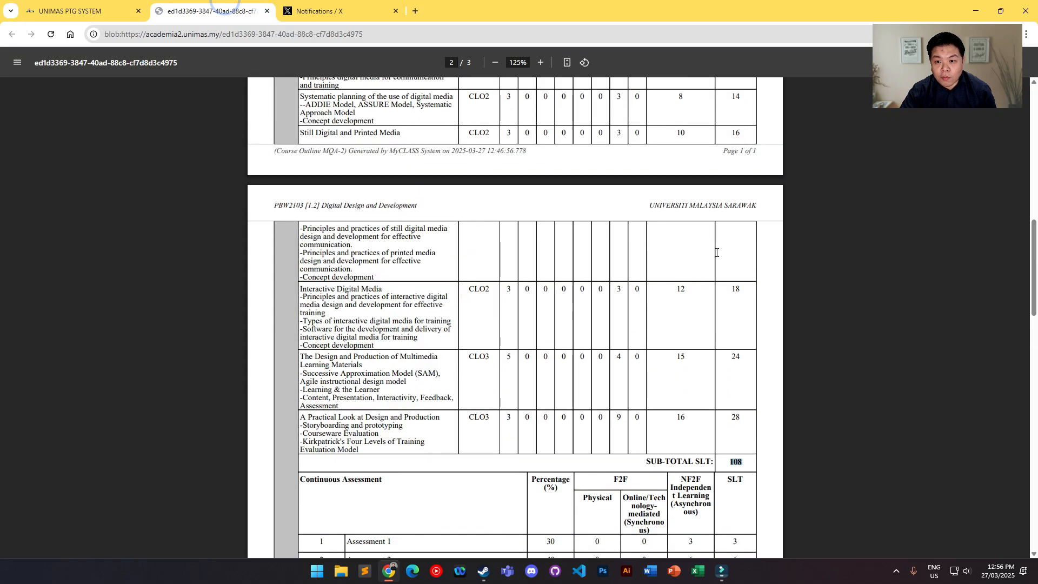
scroll(716, 253, up, 1)
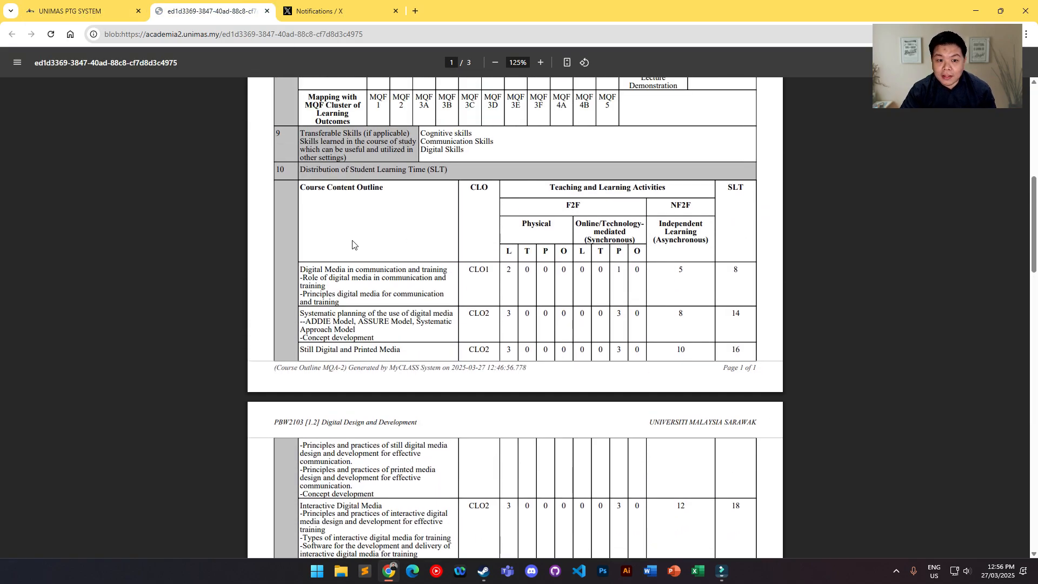
scroll(524, 278, down, 1)
scroll(546, 274, down, 1)
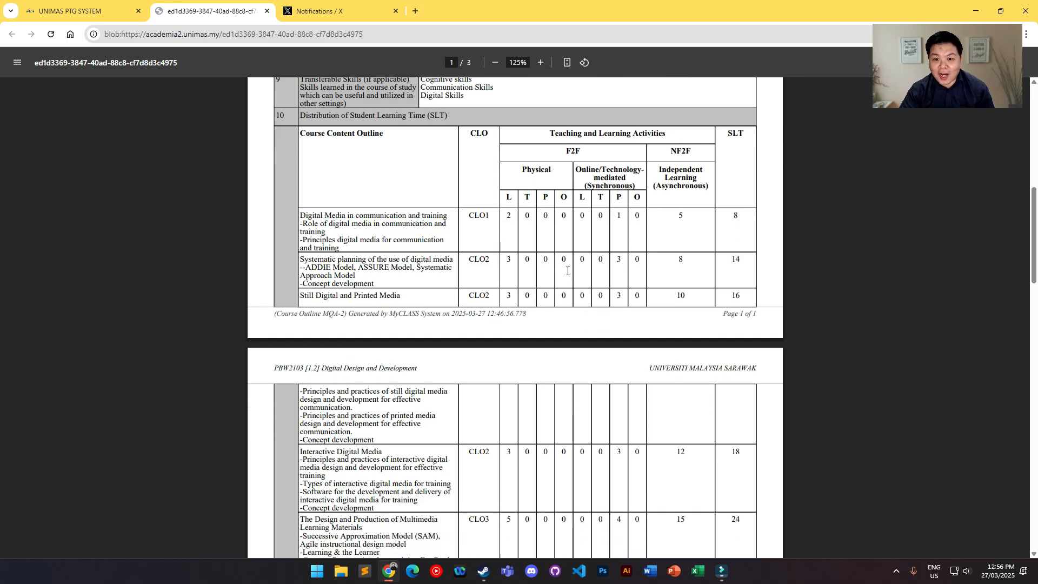
scroll(646, 256, down, 1)
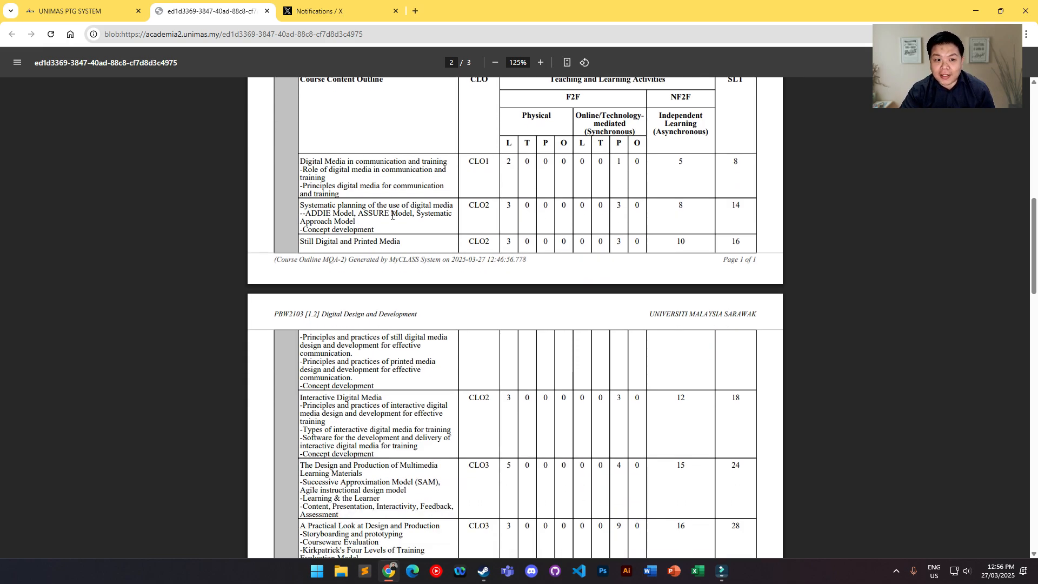
drag(299, 160, 750, 248)
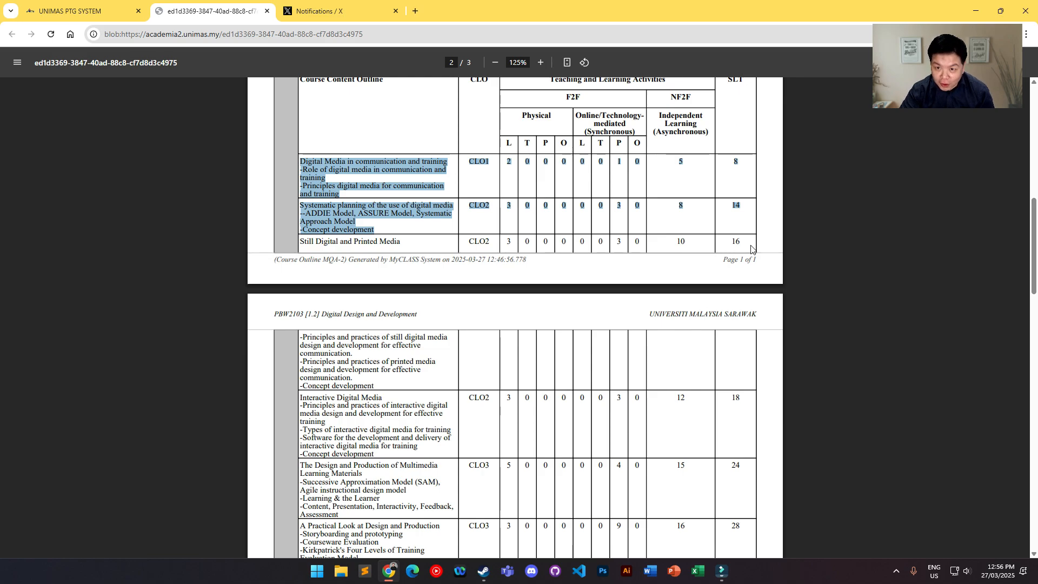
scroll(750, 248, up, 1)
click(739, 243)
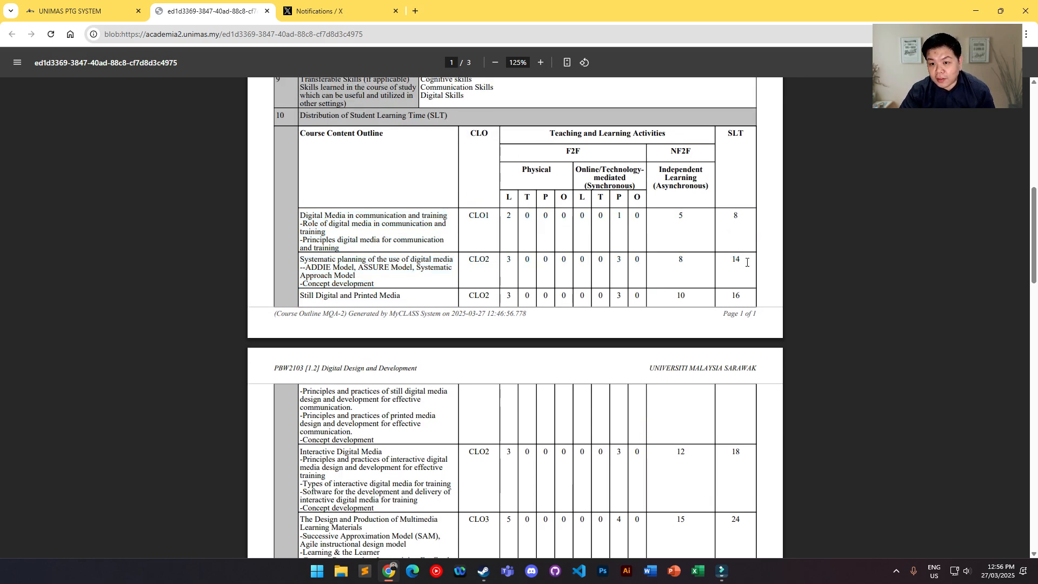
scroll(741, 262, down, 4)
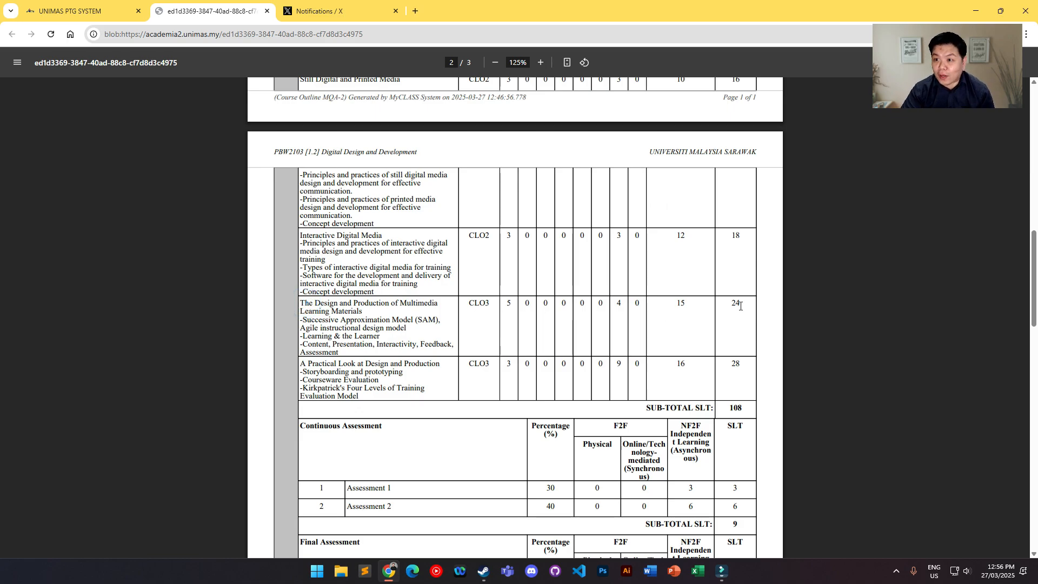
scroll(740, 306, up, 5)
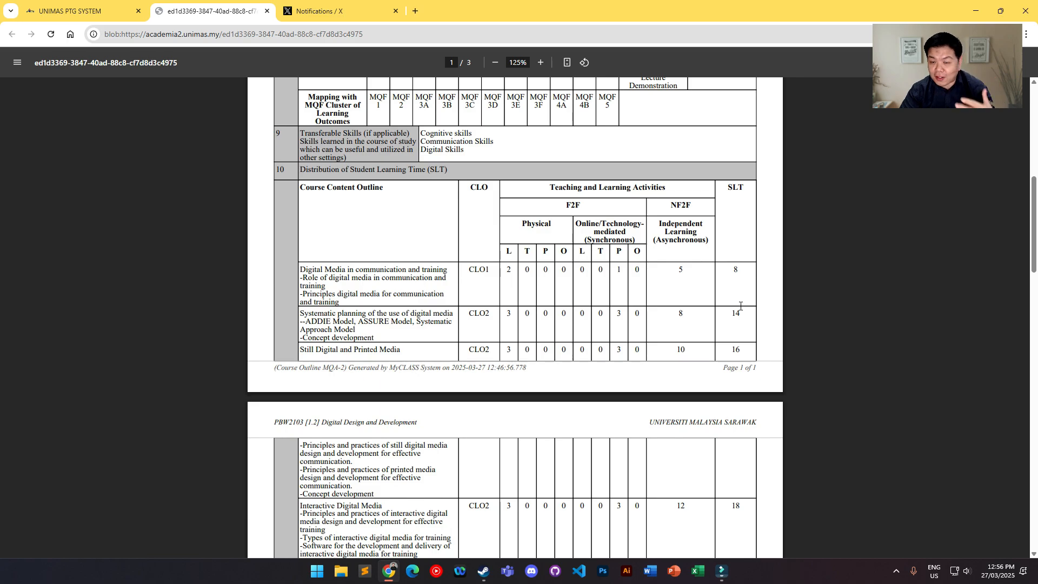
Step: Return to the PTG application and add a learning unit titled Digital Media in communication and training
scroll(740, 305, down, 3)
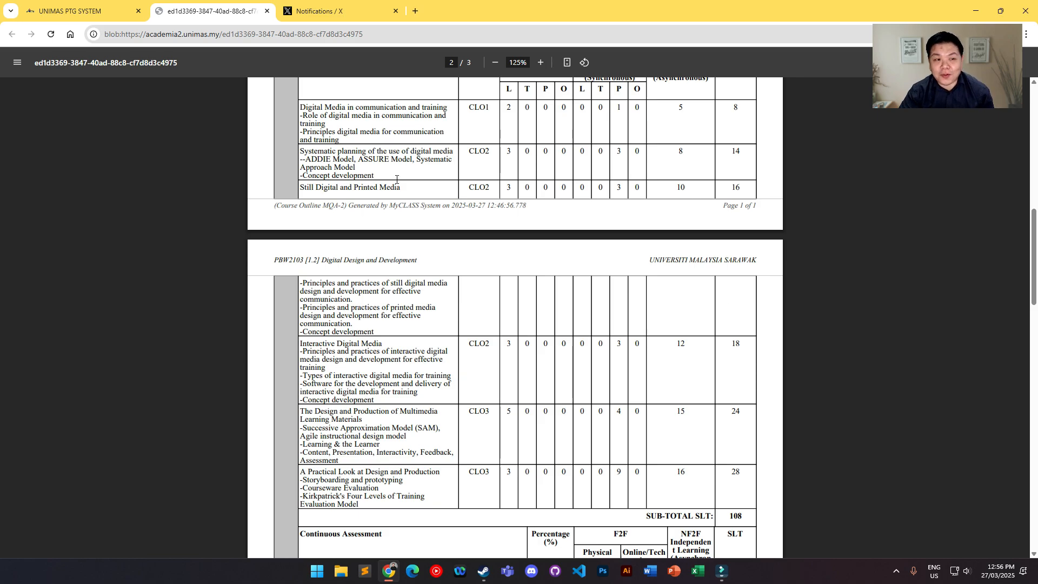
click(75, 11)
scroll(430, 230, down, 2)
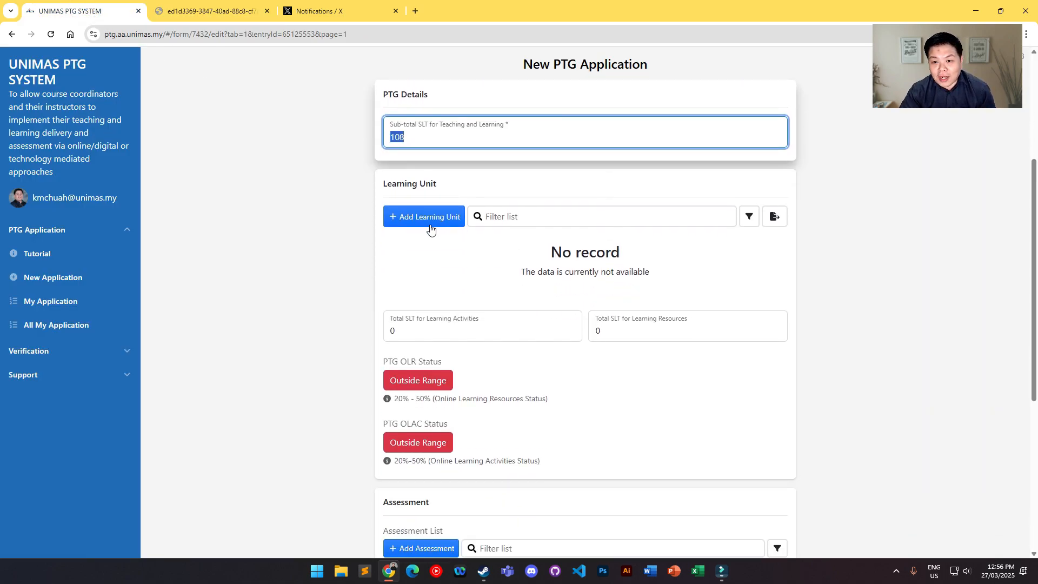
click(430, 230)
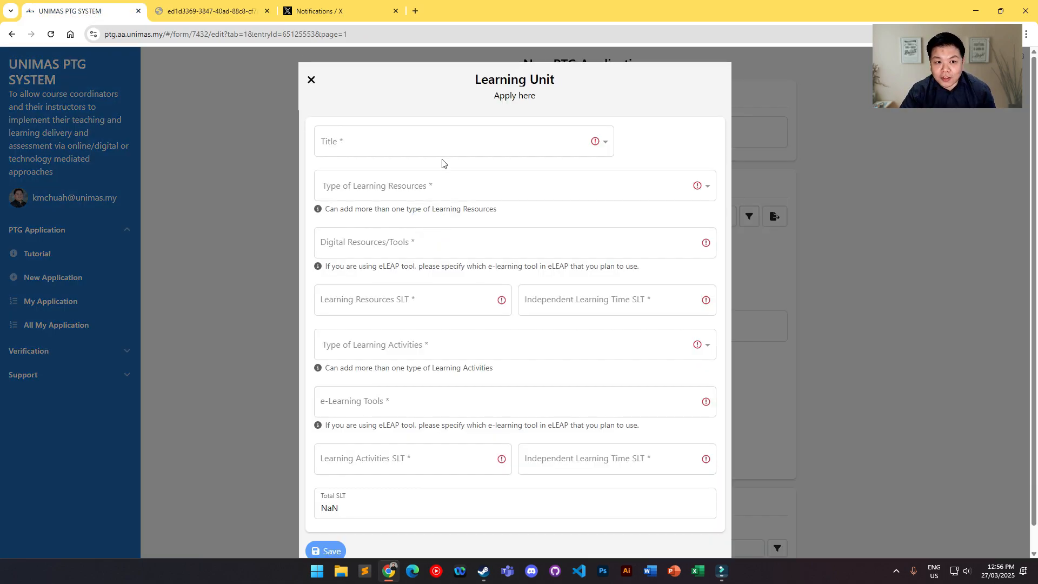
click(443, 144)
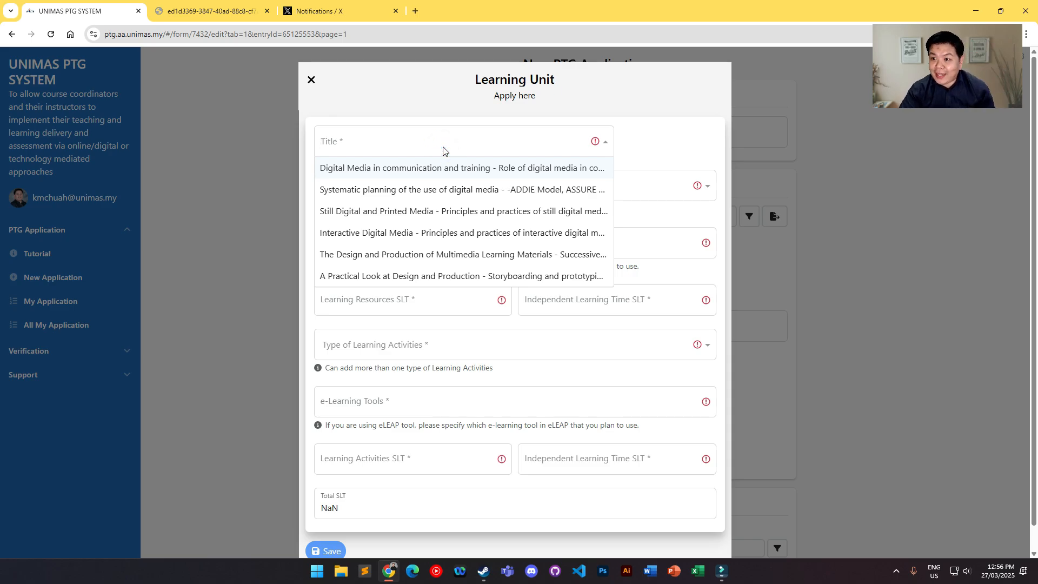
scroll(429, 210, down, 1)
scroll(429, 211, up, 1)
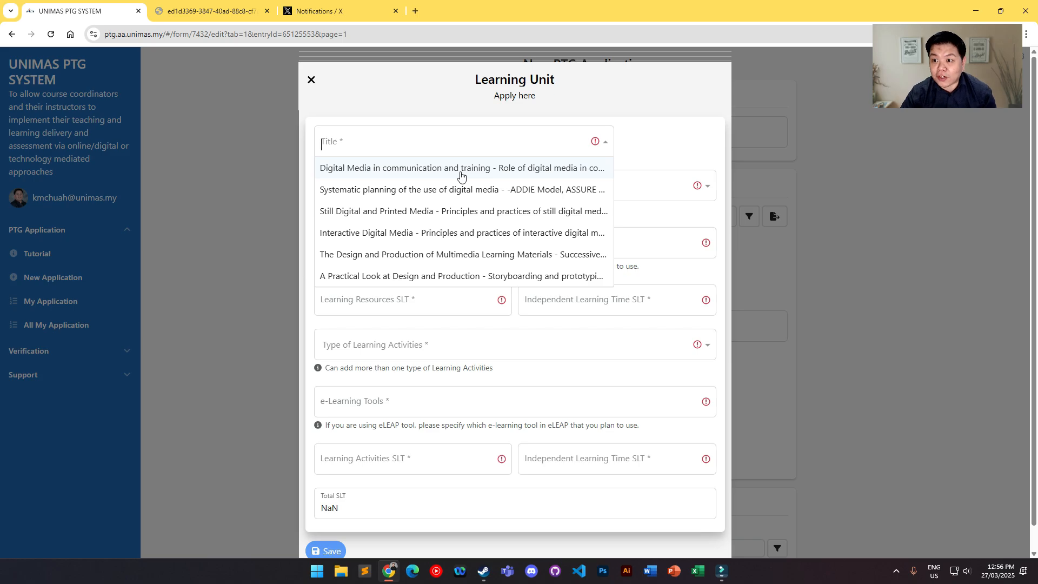
click(460, 172)
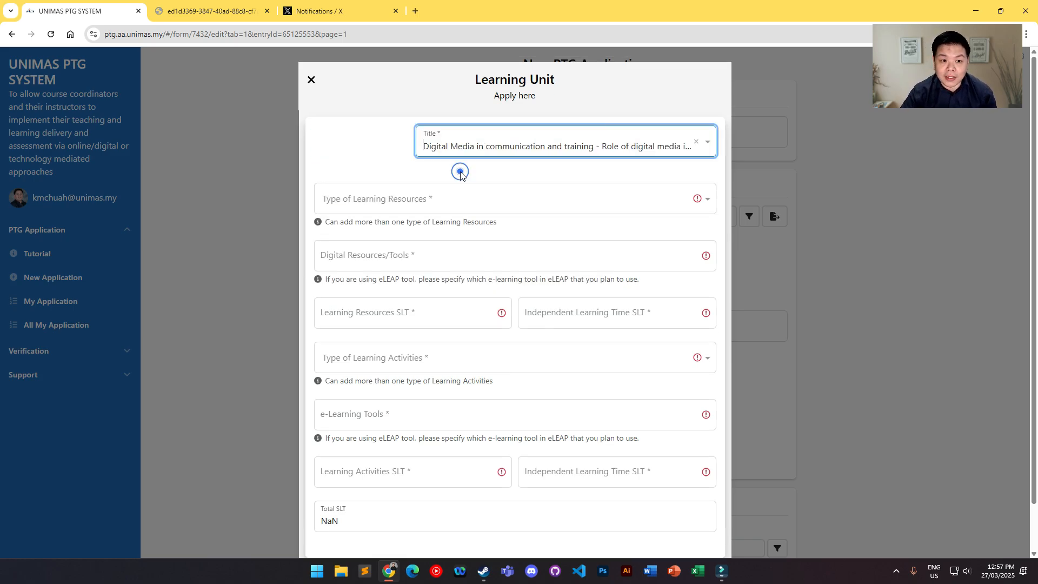
Step: Choose Live Online Lecture as a type of learning resource for the learning unit
scroll(498, 194, down, 2)
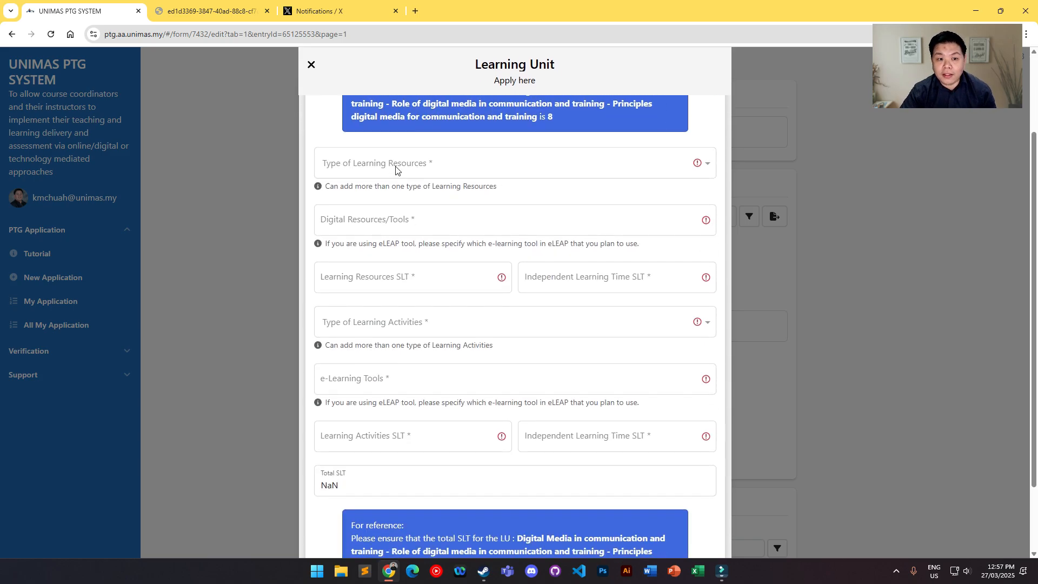
click(394, 163)
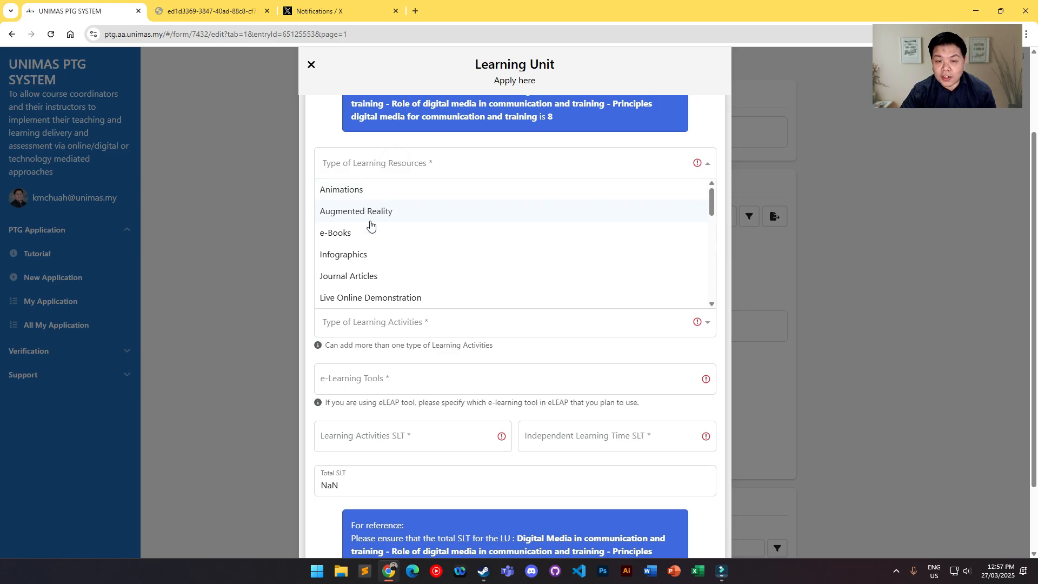
click(444, 141)
scroll(496, 169, up, 1)
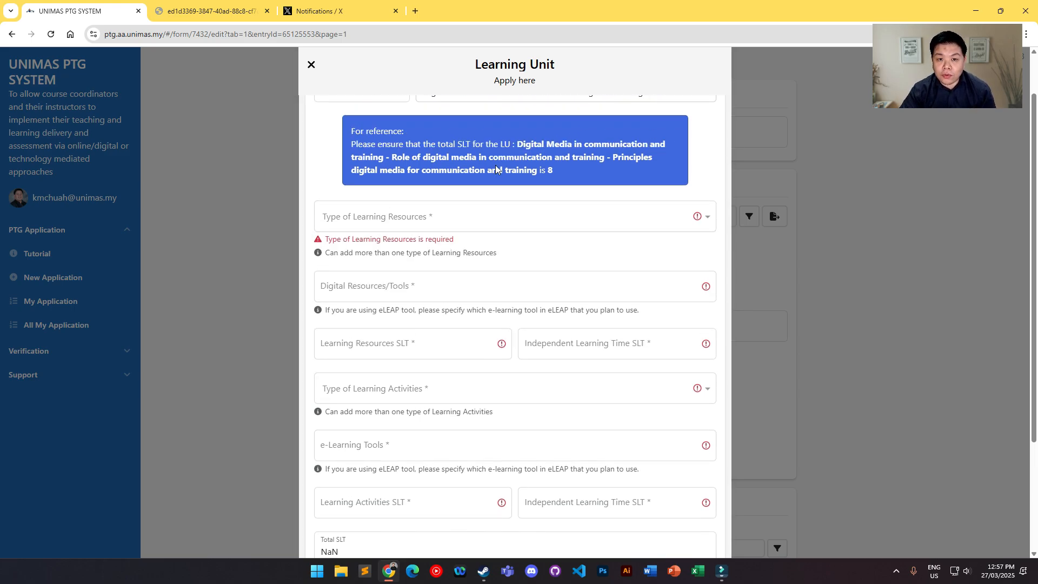
scroll(542, 235, up, 1)
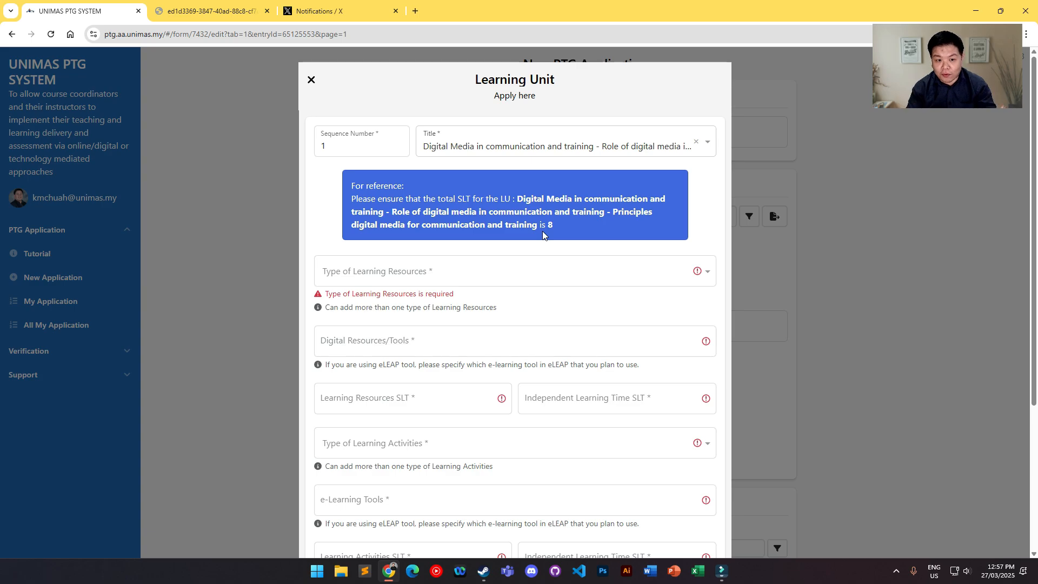
click(433, 277)
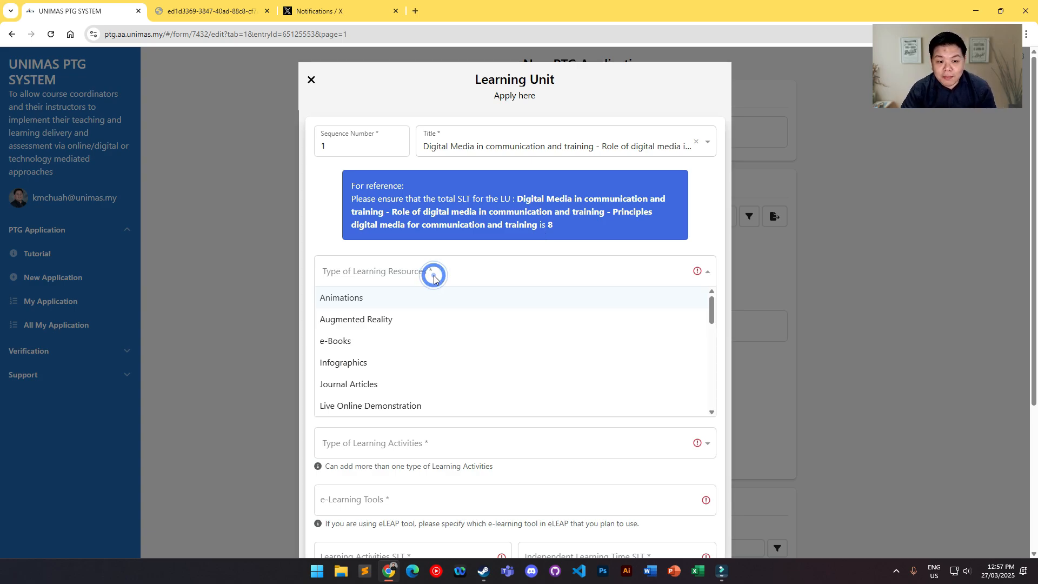
scroll(431, 324, down, 2)
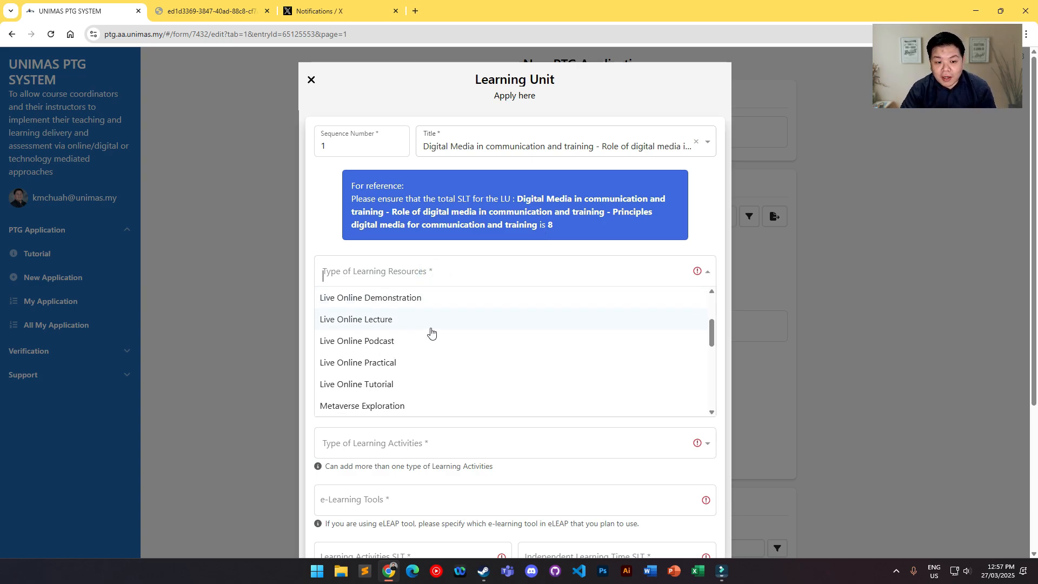
click(401, 319)
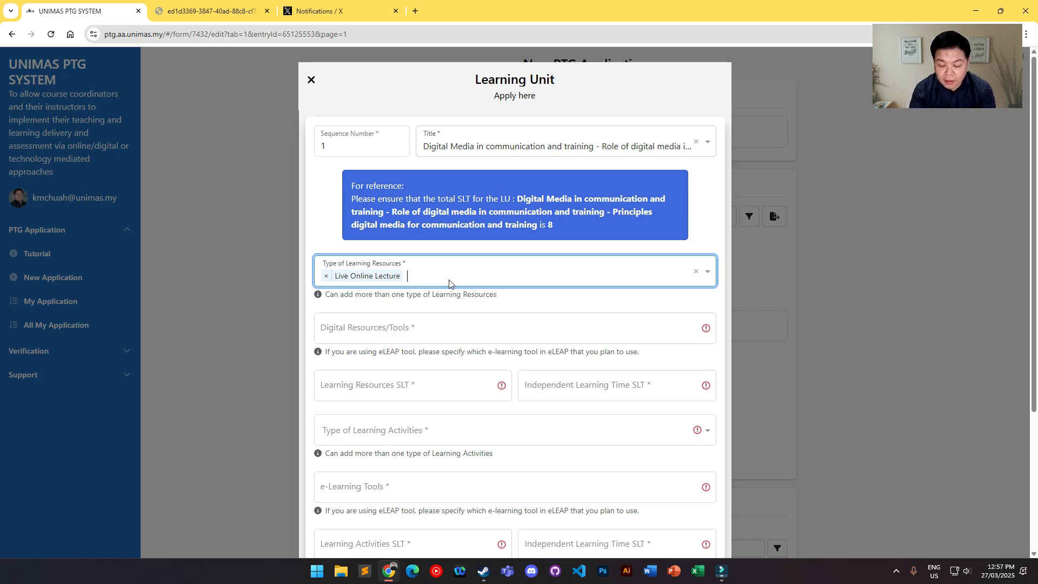
Step: Add Presentation Slides as a second type of learning resource for the learning unit
click(448, 284)
scroll(448, 335, down, 2)
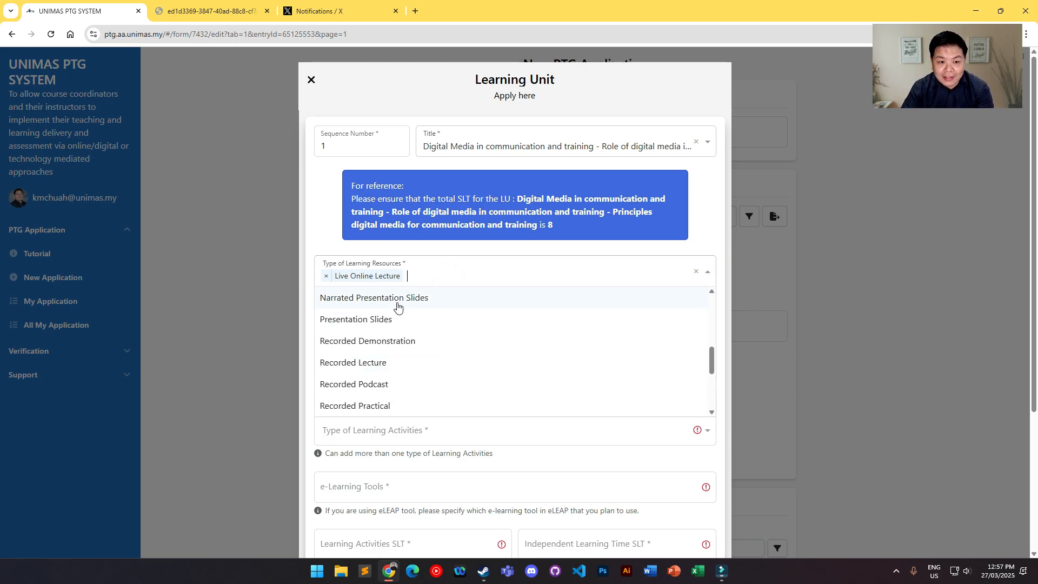
scroll(424, 351, down, 2)
scroll(411, 371, up, 4)
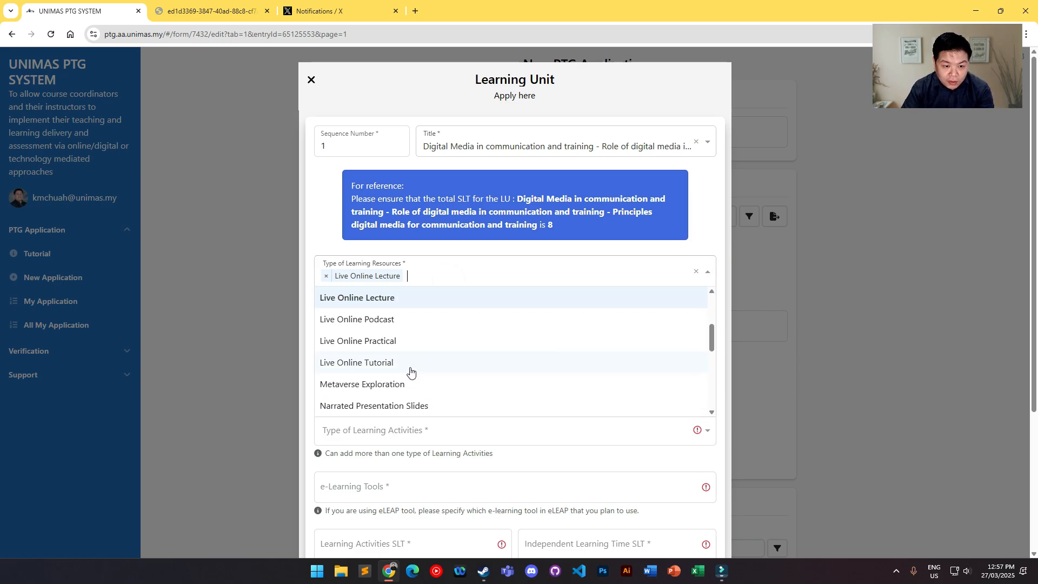
scroll(411, 371, up, 3)
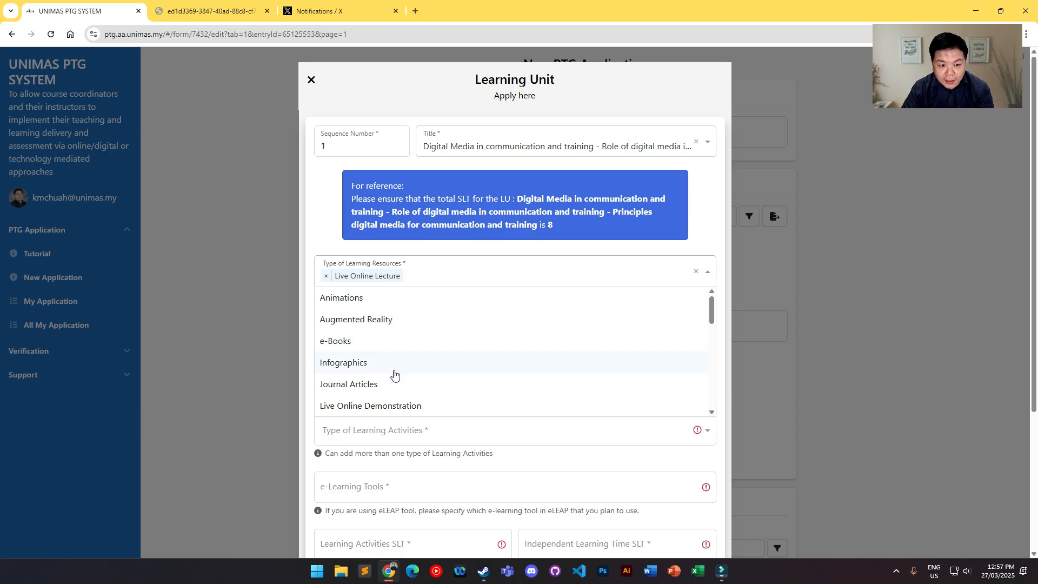
scroll(394, 372, down, 5)
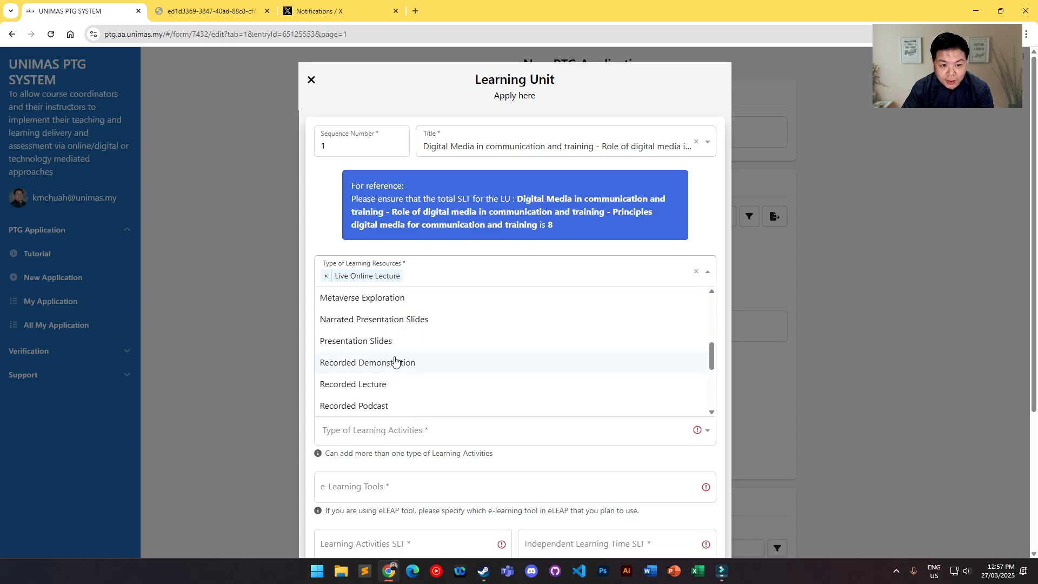
click(391, 341)
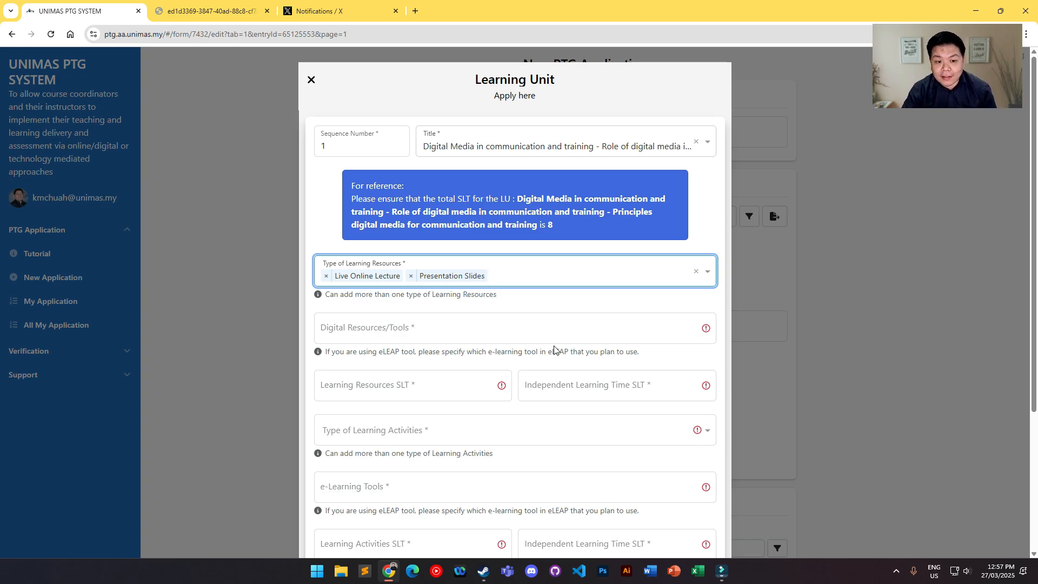
Step: Enter "File, Microsoft Teams" as the digital resources/tools of the learning unit
scroll(432, 294, down, 1)
click(352, 282)
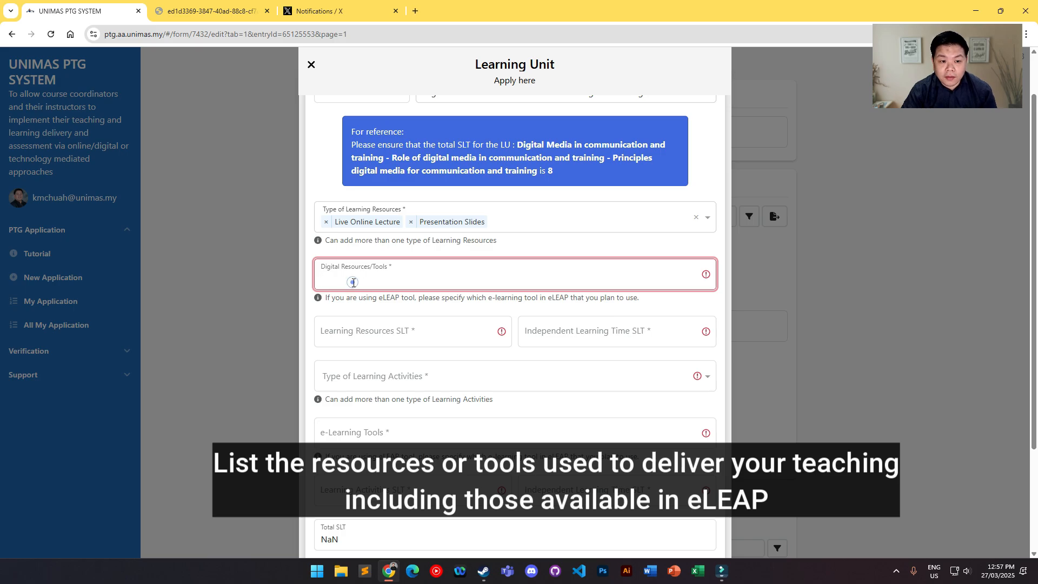
text(File,)
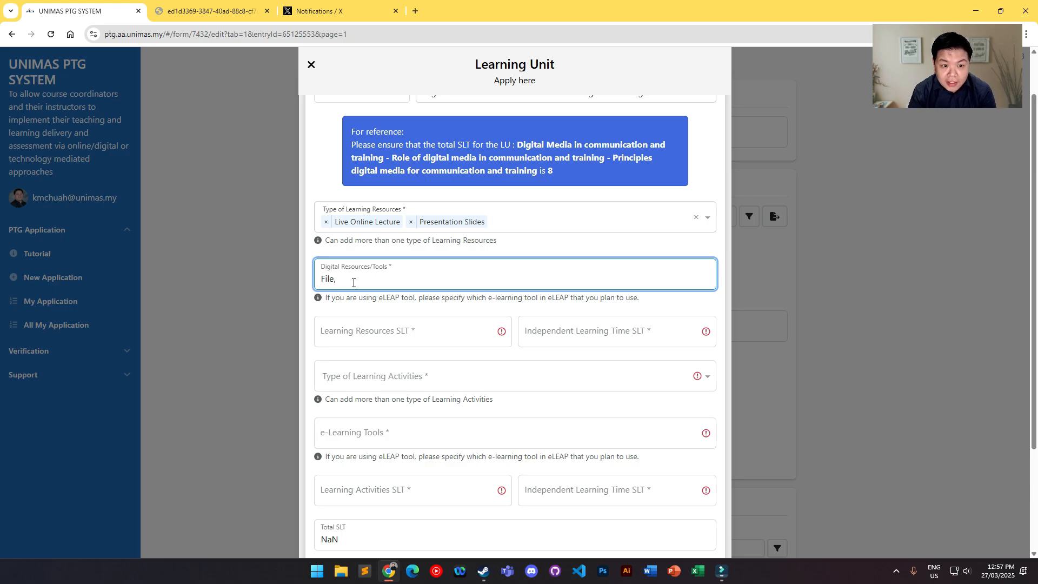
text(Microsof)
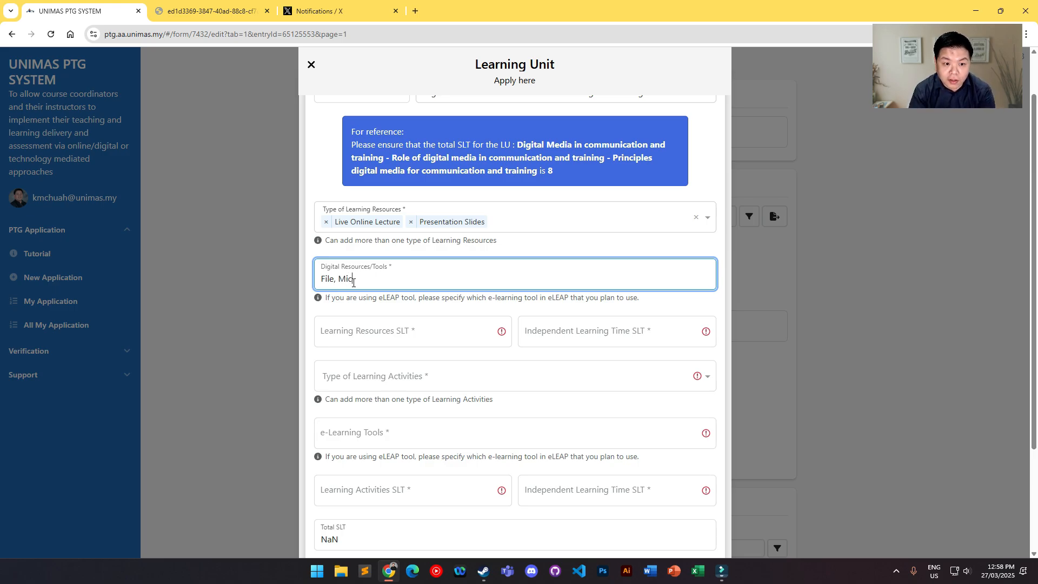
text(t Teams)
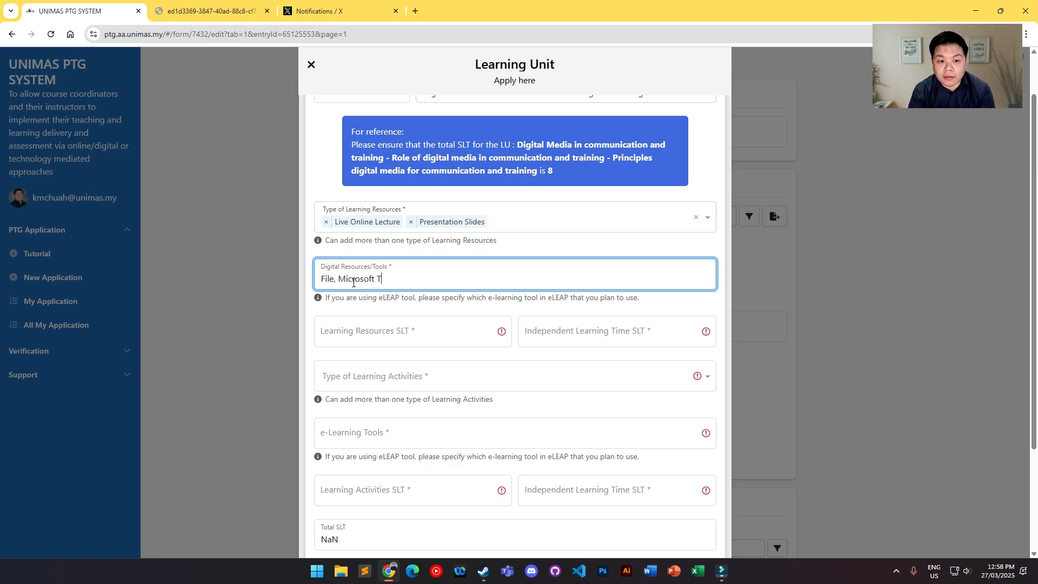
click(381, 301)
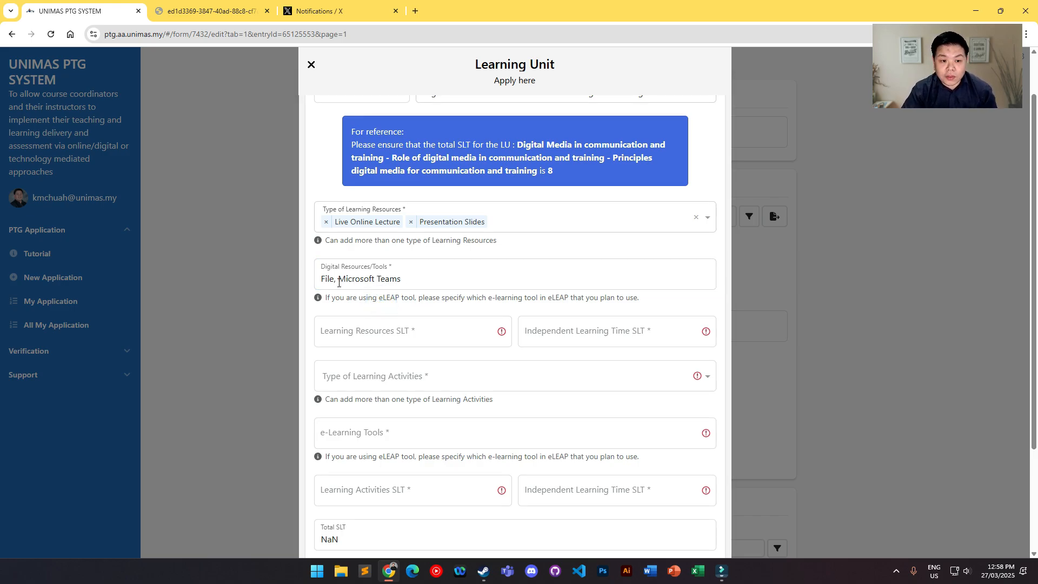
click(335, 280)
double_click(341, 278)
click(357, 284)
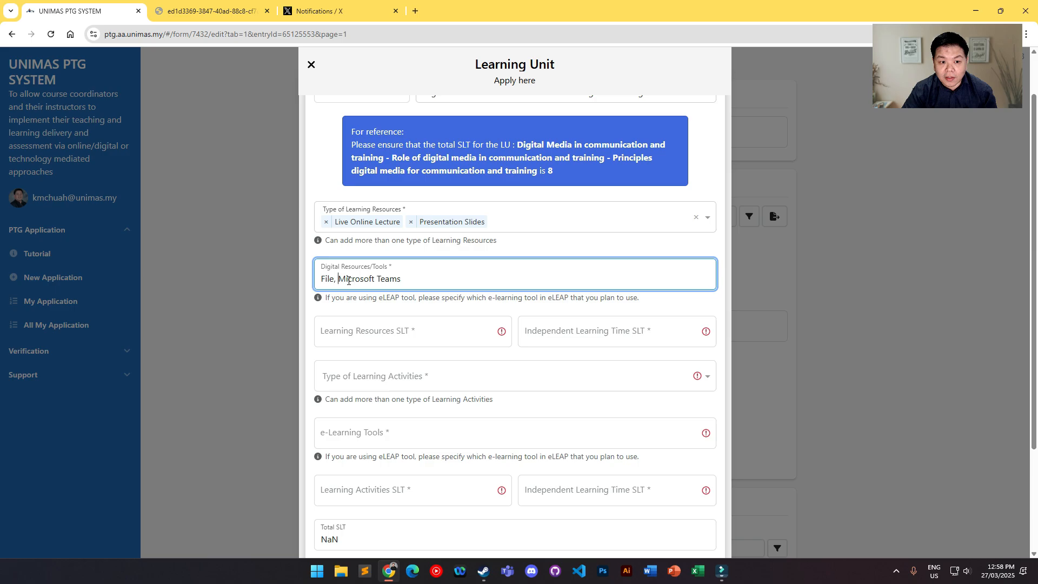
drag(339, 279, 428, 278)
click(428, 278)
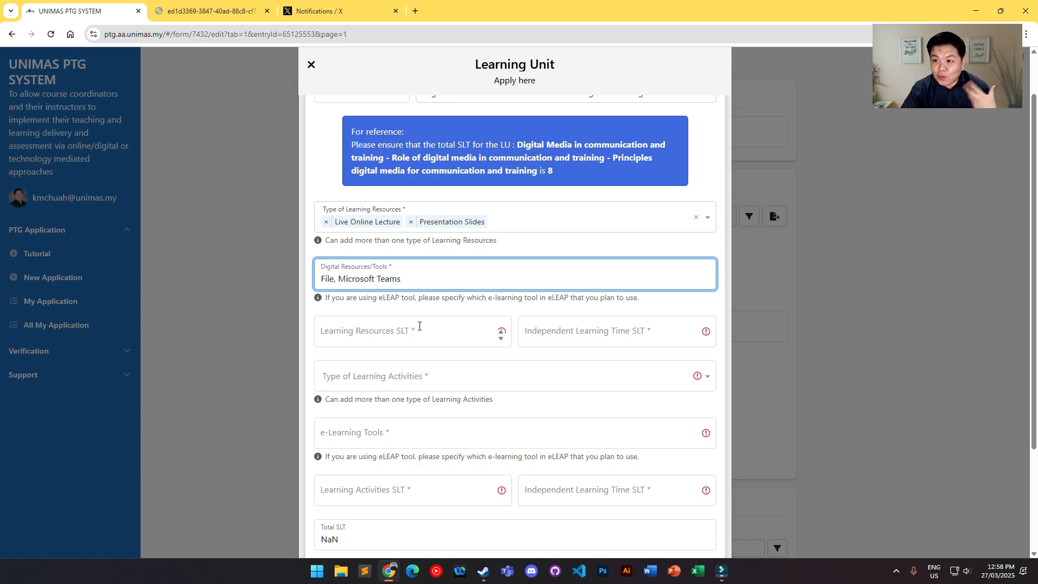
Step: Compare the learning unit's reference total SLT with its SLT in the course outline PDF
scroll(420, 326, down, 3)
scroll(420, 326, up, 4)
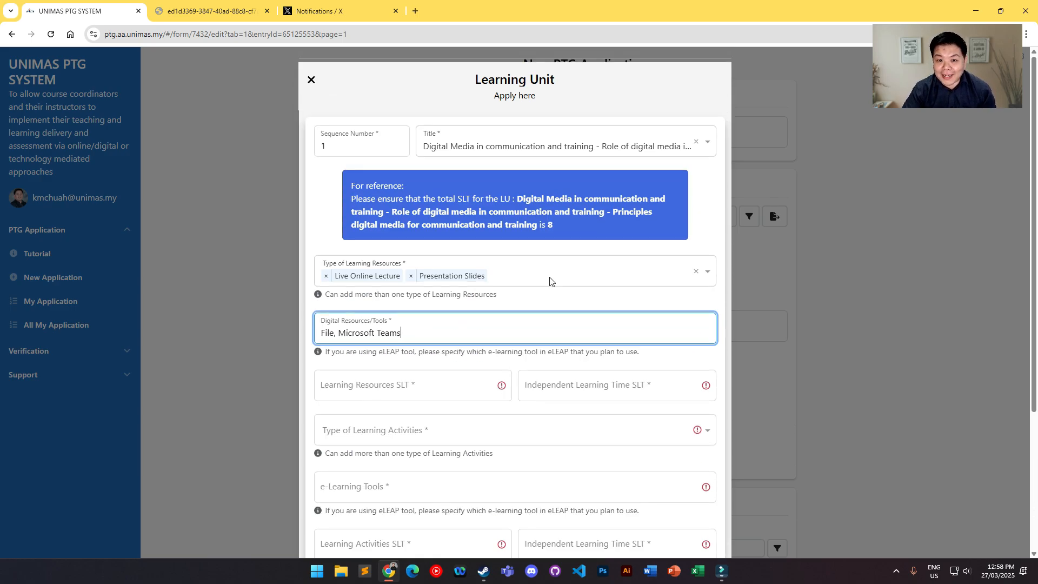
drag(455, 200, 559, 226)
click(560, 225)
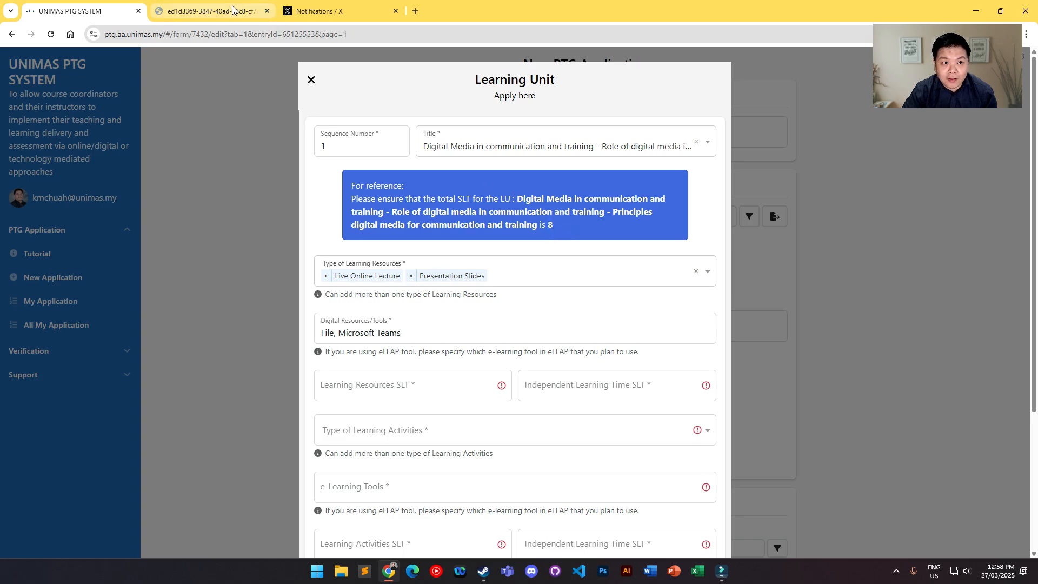
click(216, 11)
scroll(677, 296, up, 4)
double_click(736, 324)
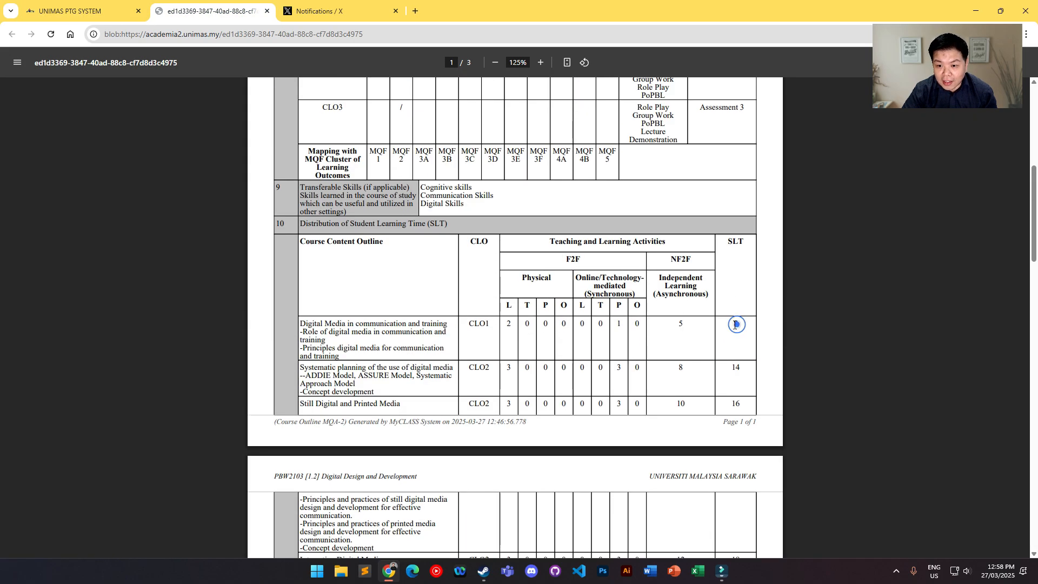
scroll(724, 325, down, 2)
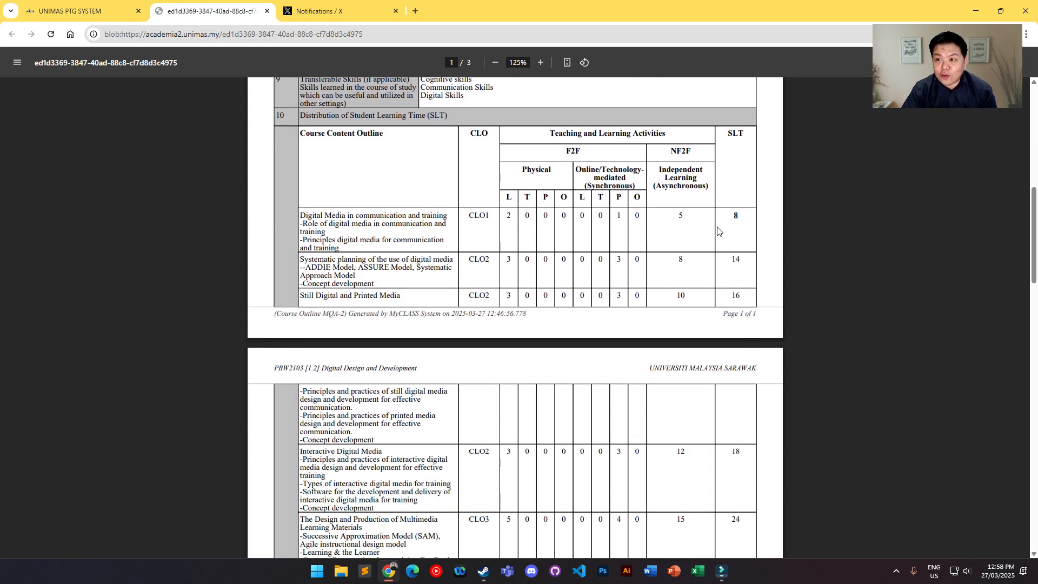
click(124, 7)
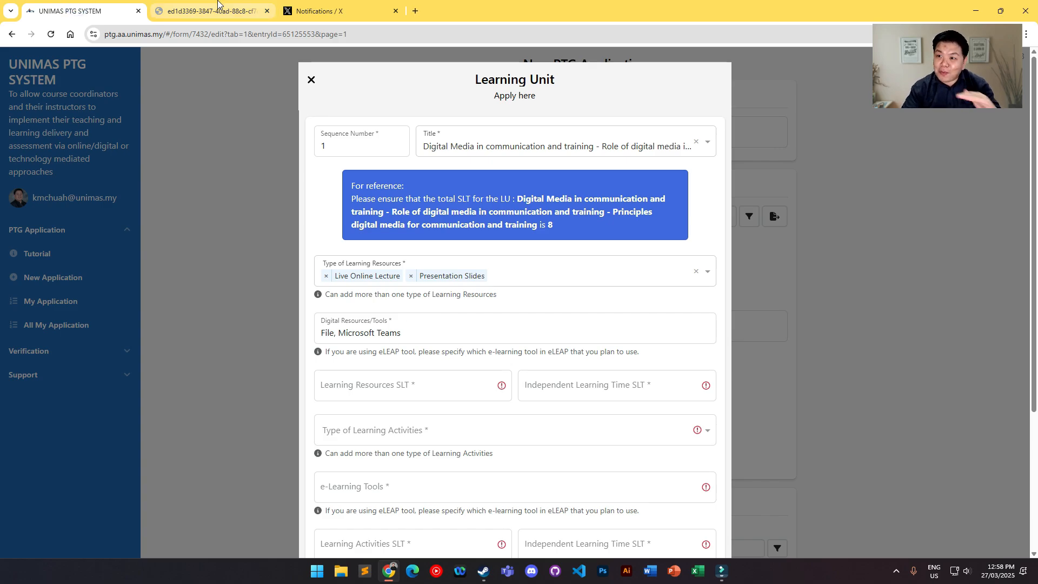
mouse_move(217, 3)
Step: Set the Learning Resources SLT to 2 and its Independent Learning Time SLT to 1
scroll(411, 303, down, 2)
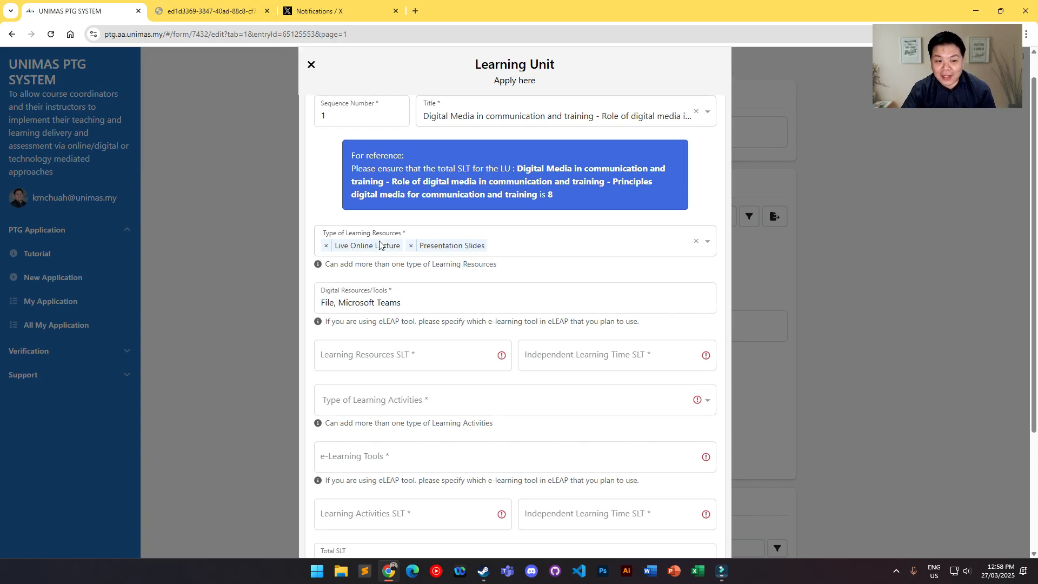
click(391, 276)
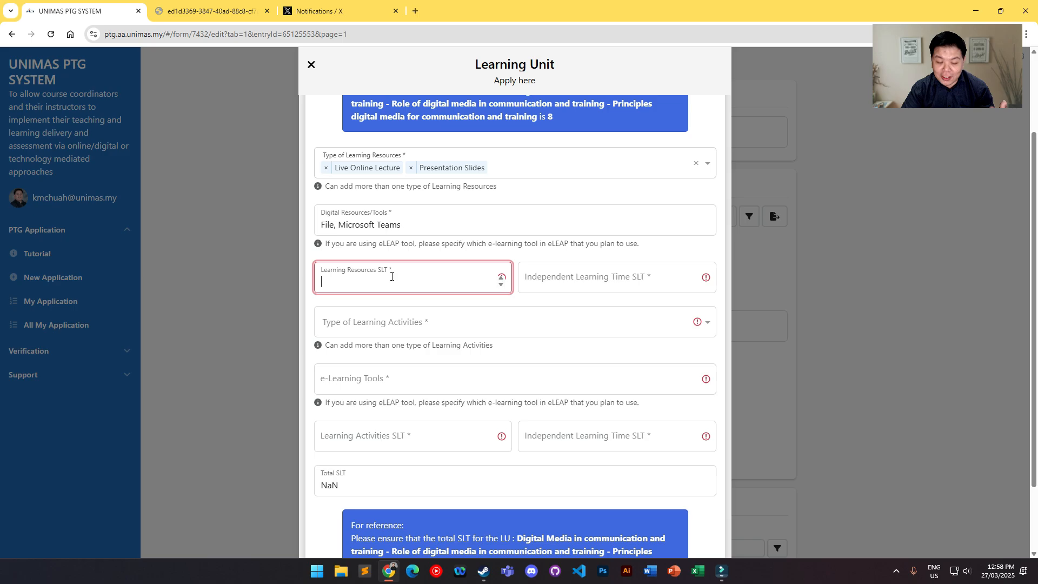
text(2)
click(570, 287)
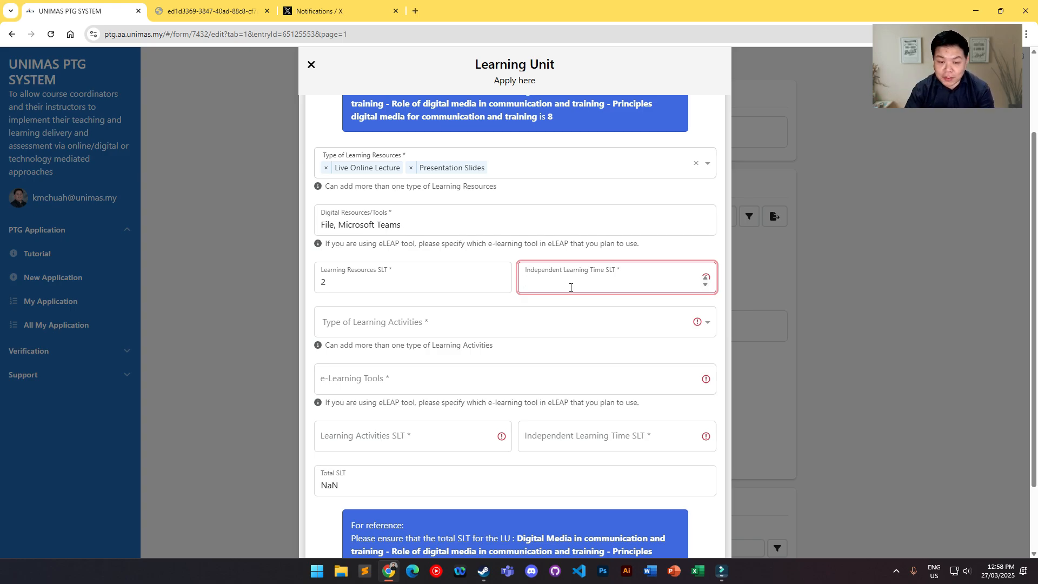
text(1)
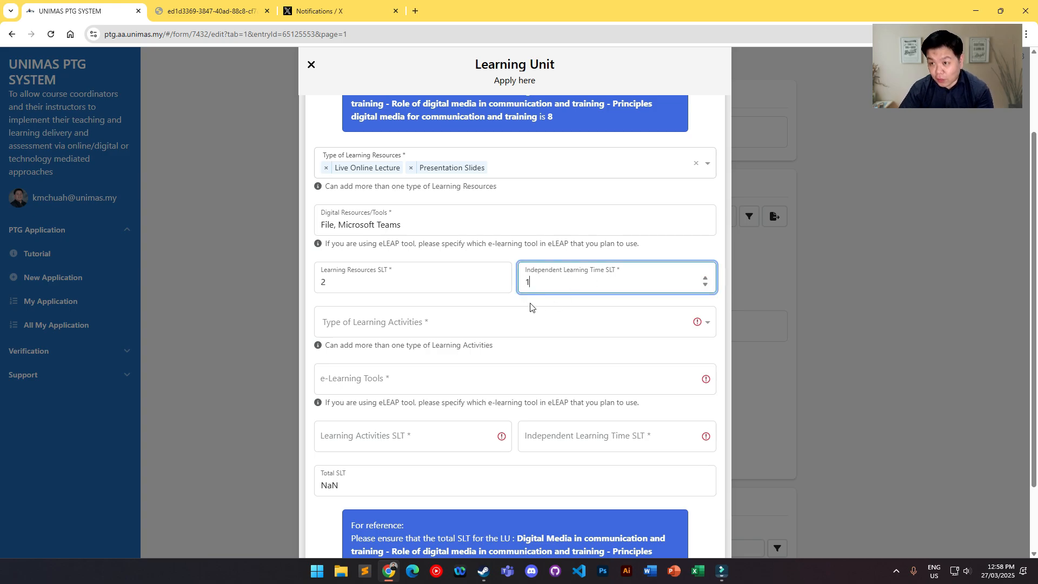
Step: Add Online Forum and Timed Quiz as the types of learning activities for the learning unit
scroll(529, 307, down, 1)
click(458, 269)
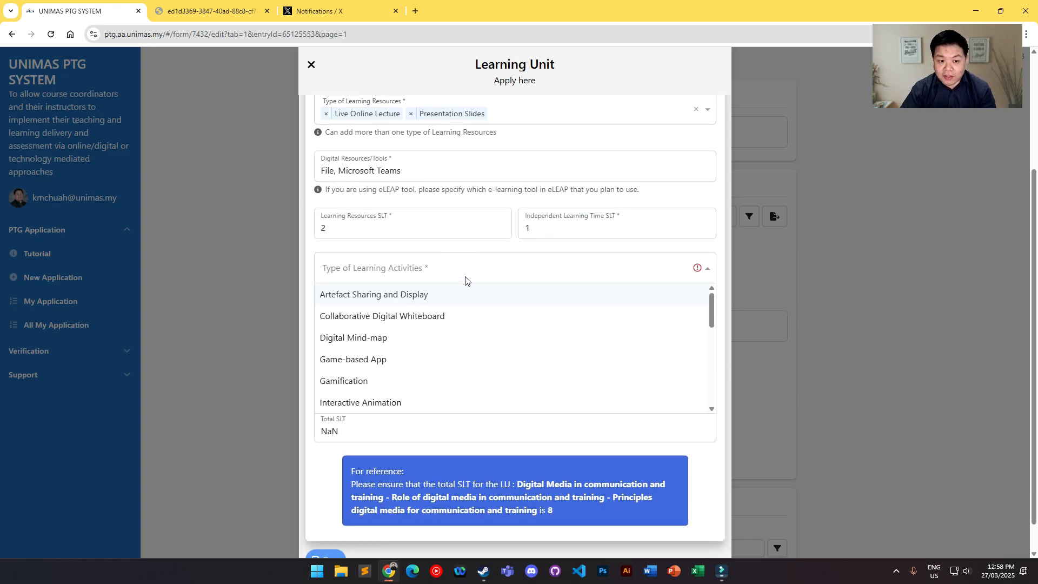
scroll(473, 299, down, 4)
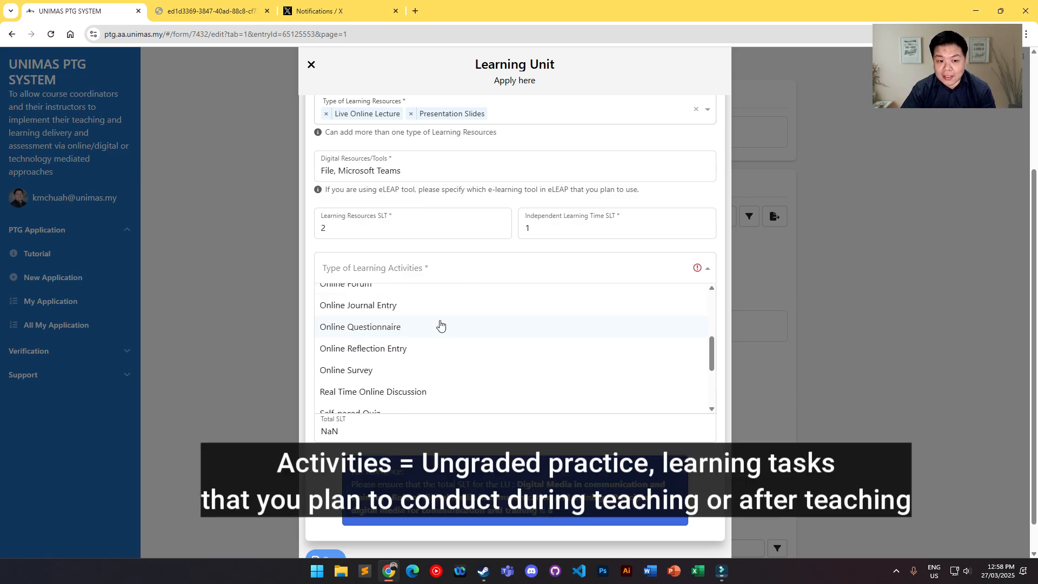
scroll(441, 324, up, 2)
click(372, 337)
click(435, 272)
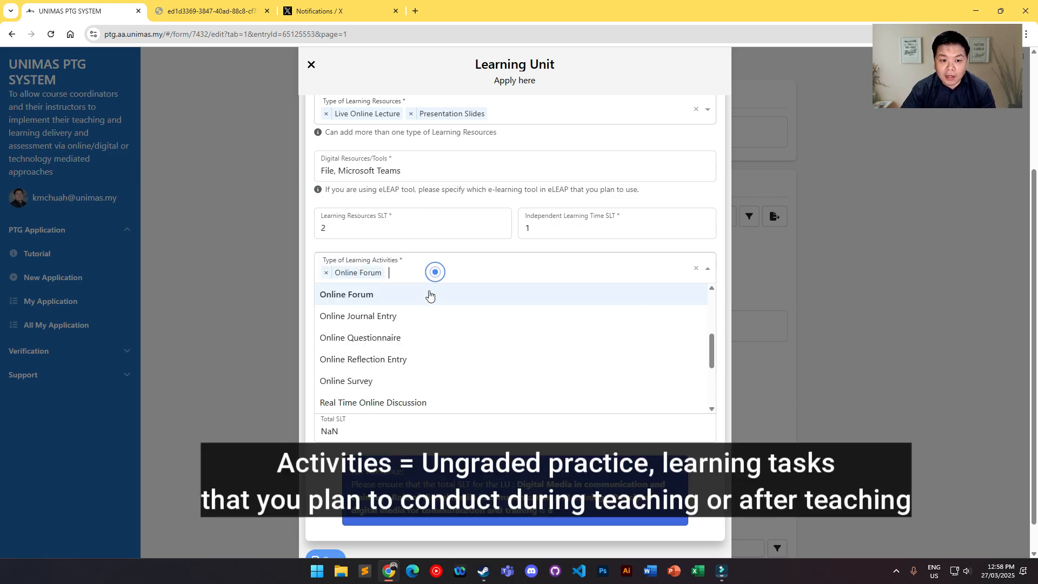
scroll(421, 318, down, 3)
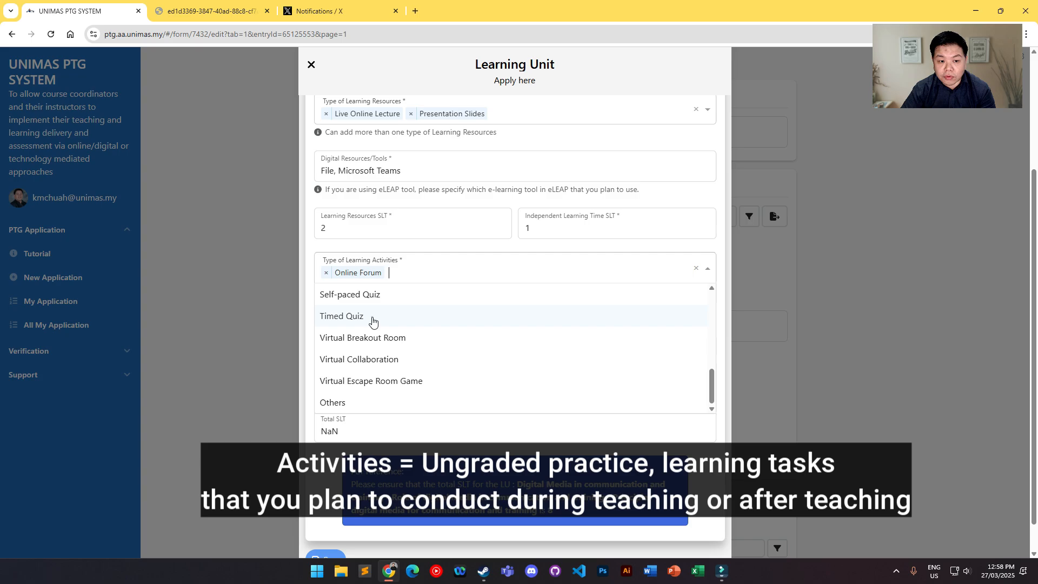
click(372, 321)
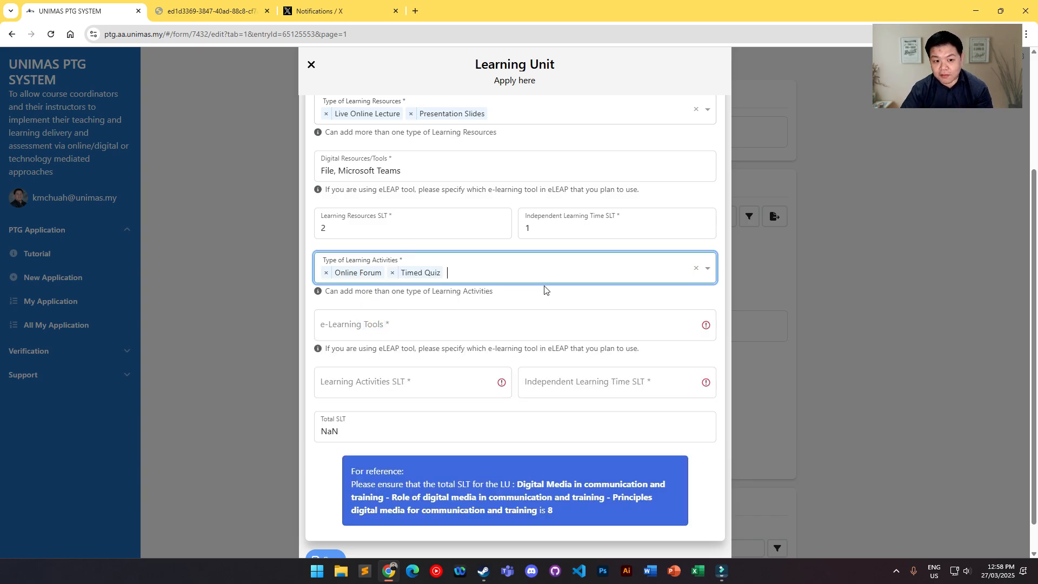
scroll(544, 290, up, 2)
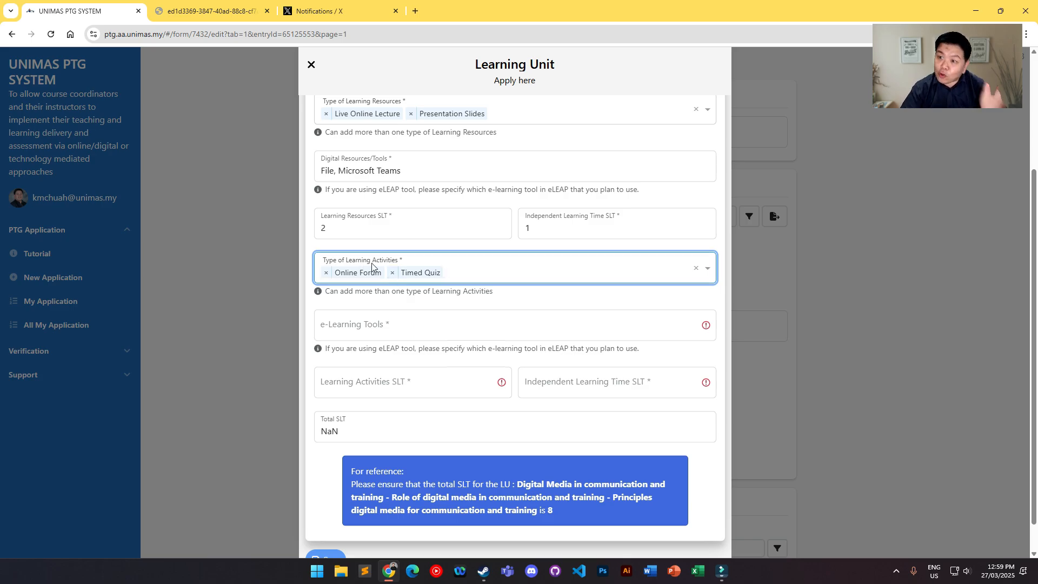
Step: Enter "Forum, Quiz" as the e-Learning Tools of the learning unit
click(372, 326)
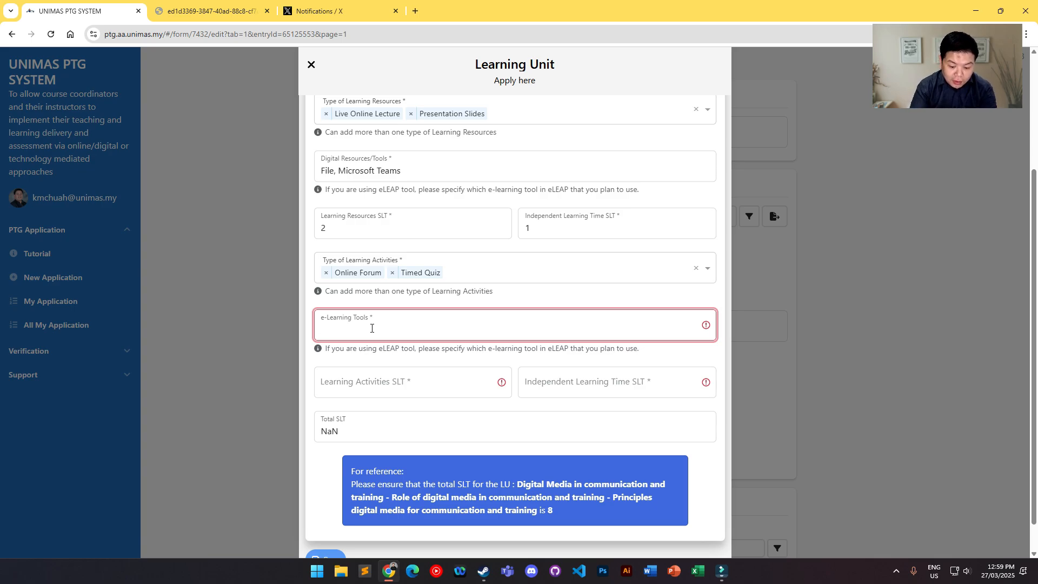
text(Forum, )
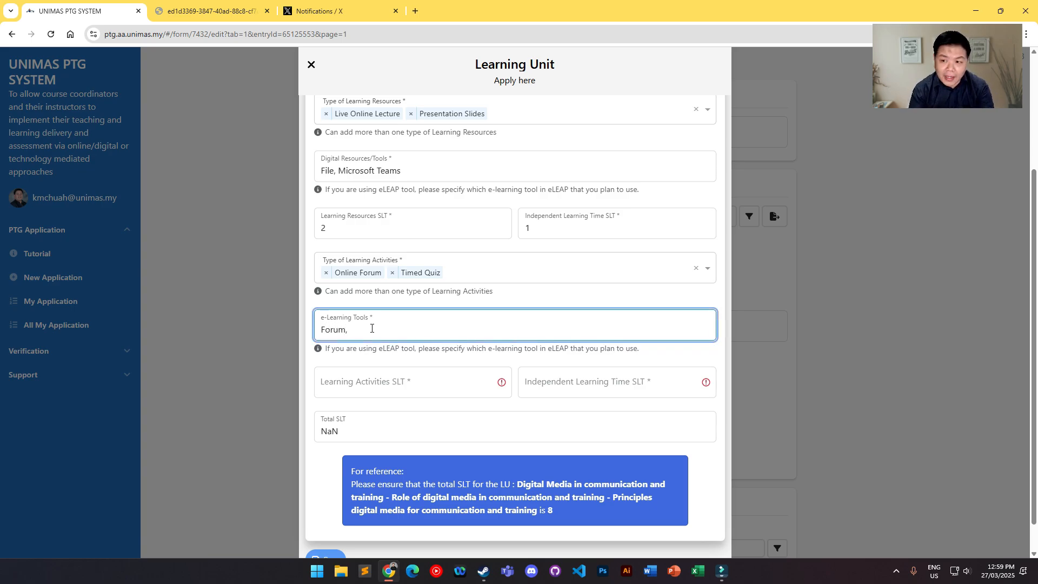
text(Quiz)
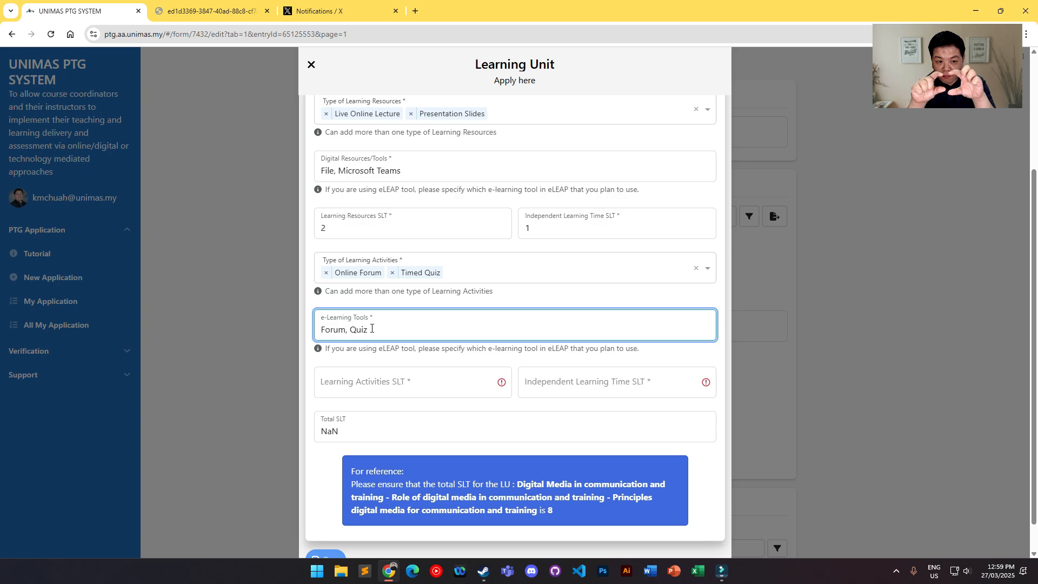
Step: Check the unit's reference total SLT, then set the Learning Activities SLT to 2 and its Independent Learning Time SLT to 3
click(364, 381)
scroll(595, 313, up, 3)
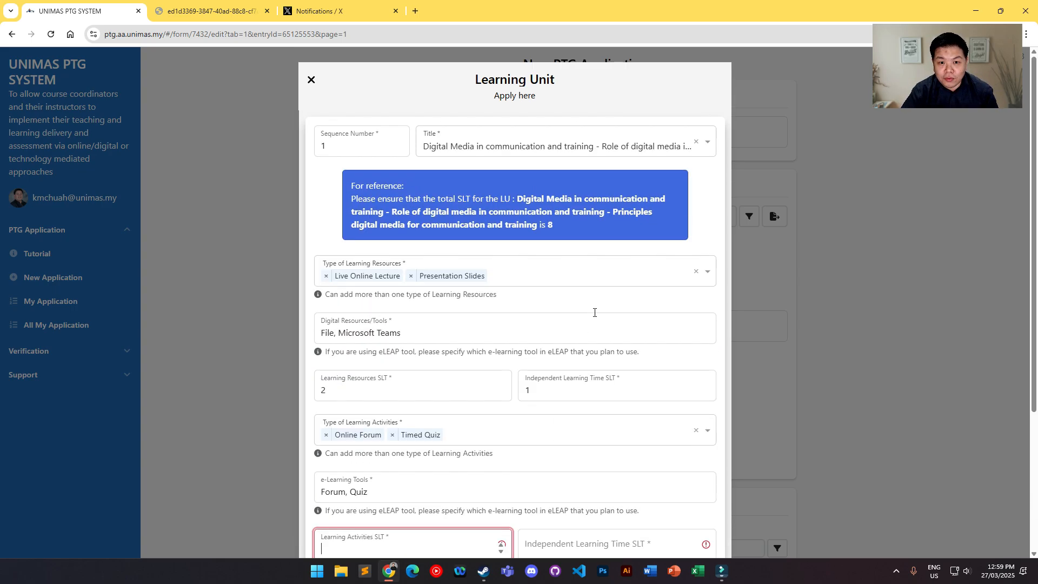
double_click(550, 225)
scroll(345, 285, down, 2)
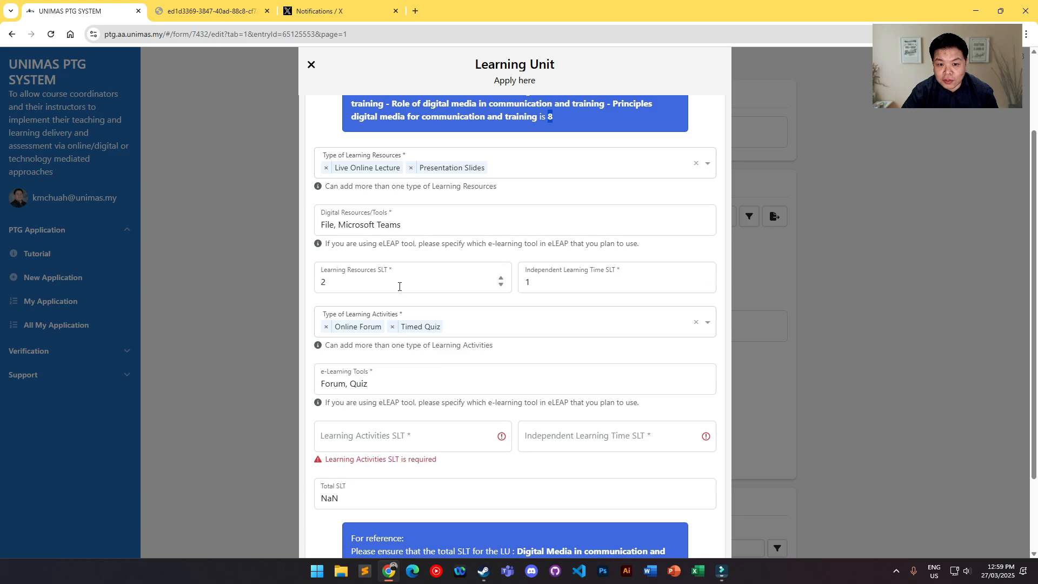
scroll(544, 287, down, 2)
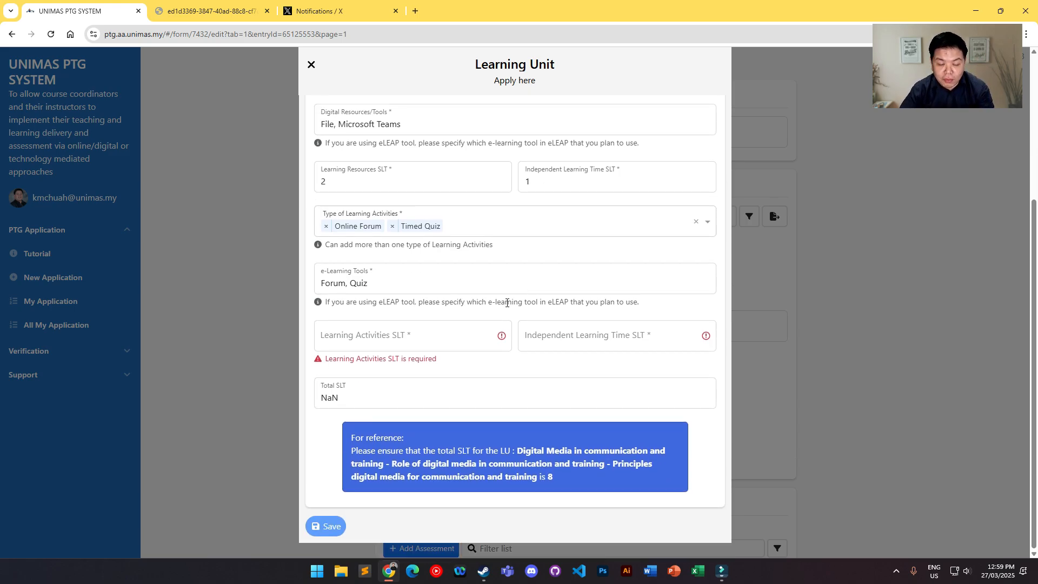
click(397, 336)
text(2)
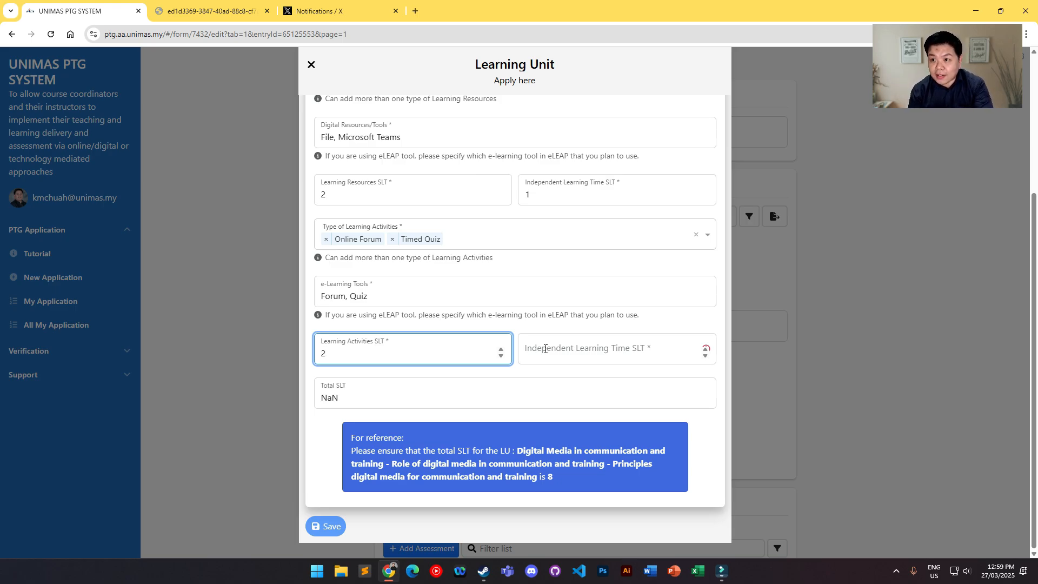
click(545, 349)
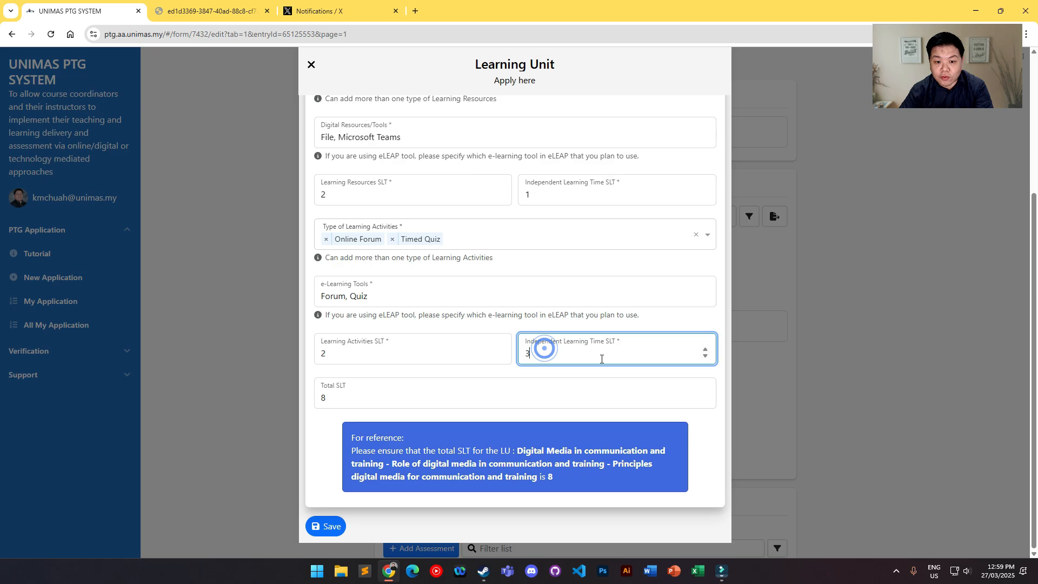
text(3)
click(363, 396)
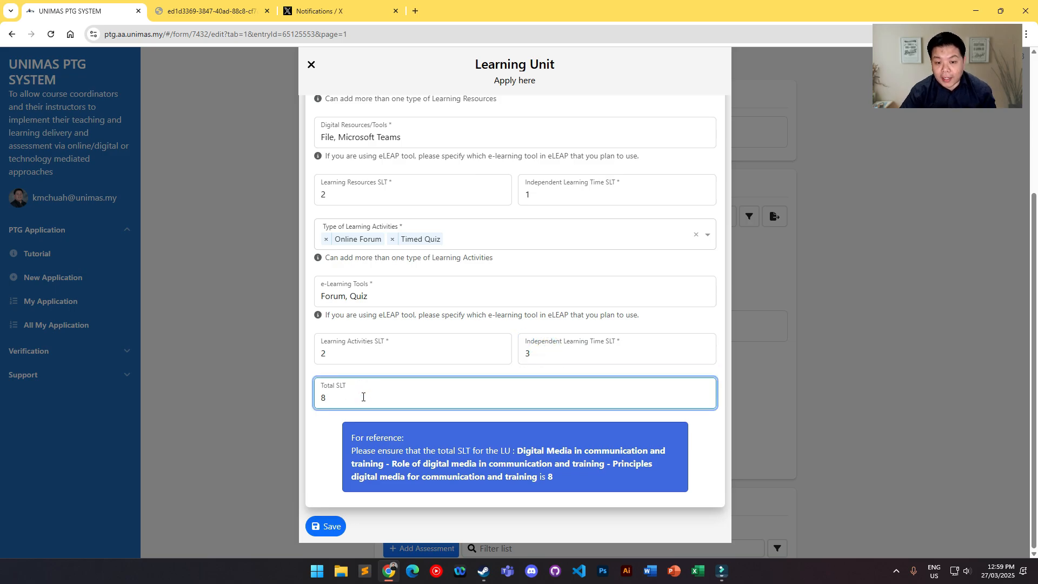
Step: Check the first learning unit's face-to-face and independent learning hours in the course outline PDF
click(208, 11)
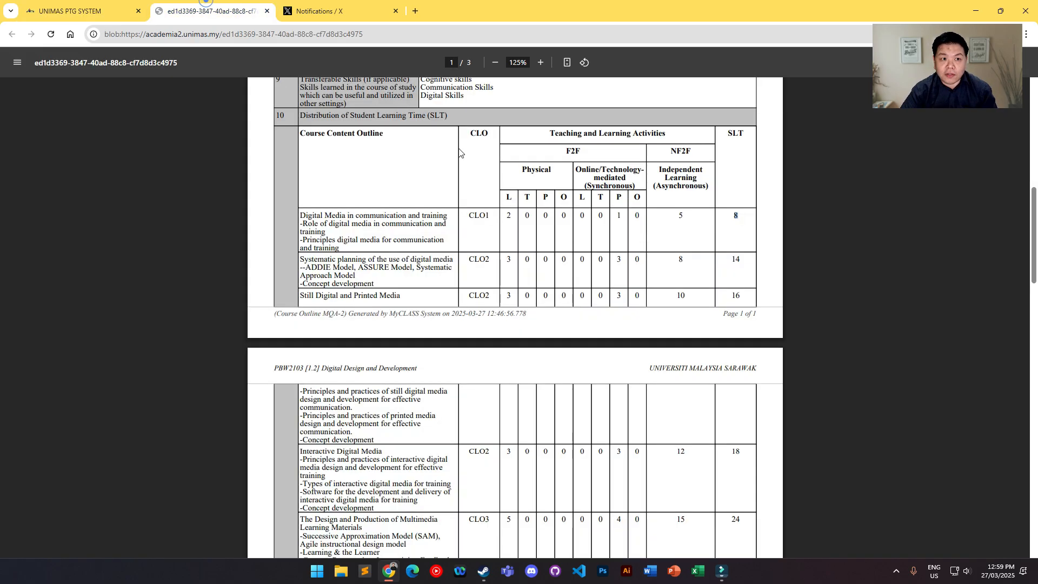
click(685, 216)
drag(684, 215, 678, 216)
click(509, 216)
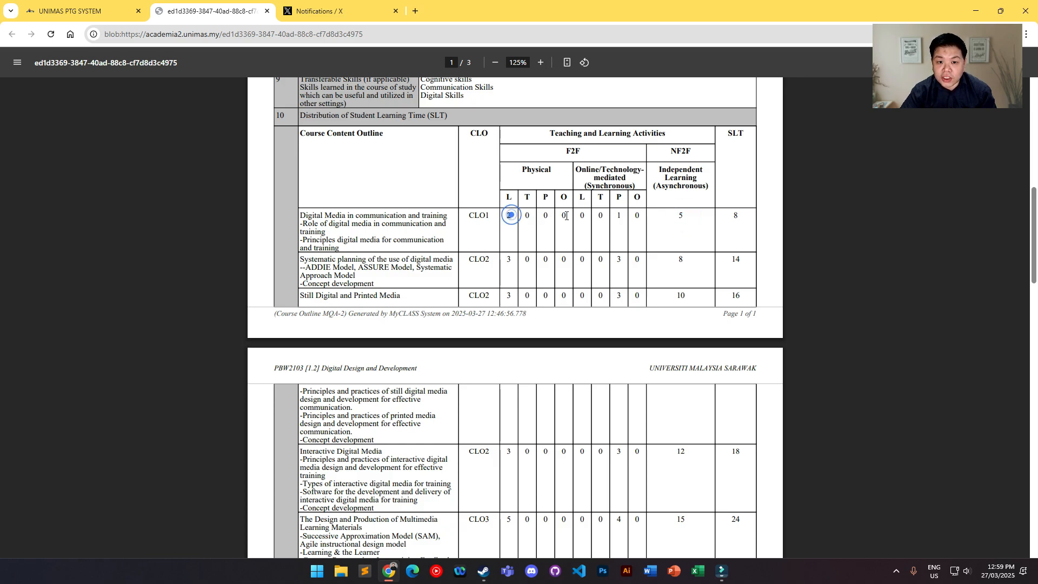
double_click(619, 216)
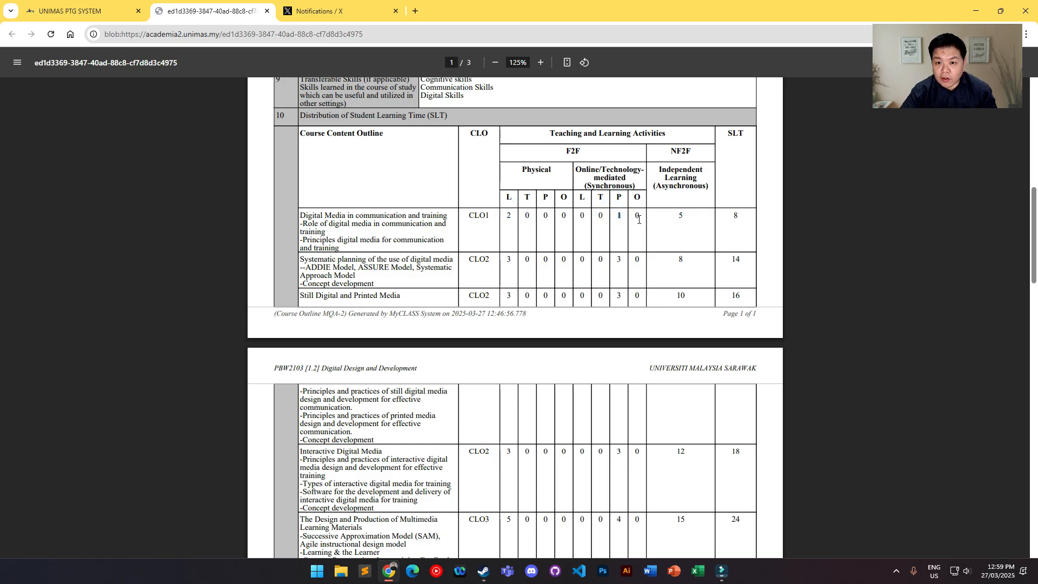
click(684, 218)
key(ctrl+shift+Tab)
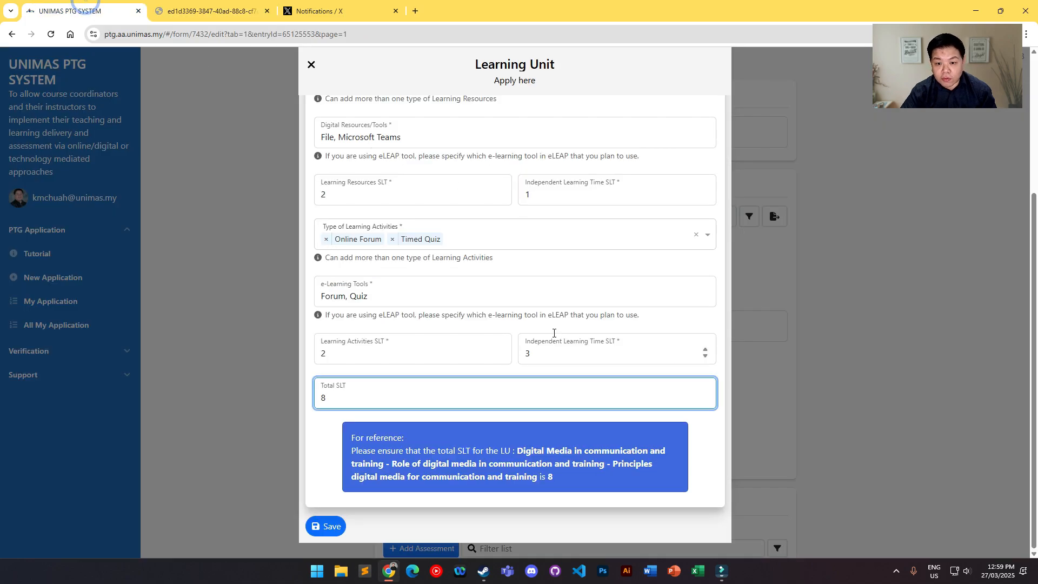
Step: Set the Independent Learning Time SLT for the learning resources to 2 and the Learning Activities SLT to 1
double_click(533, 194)
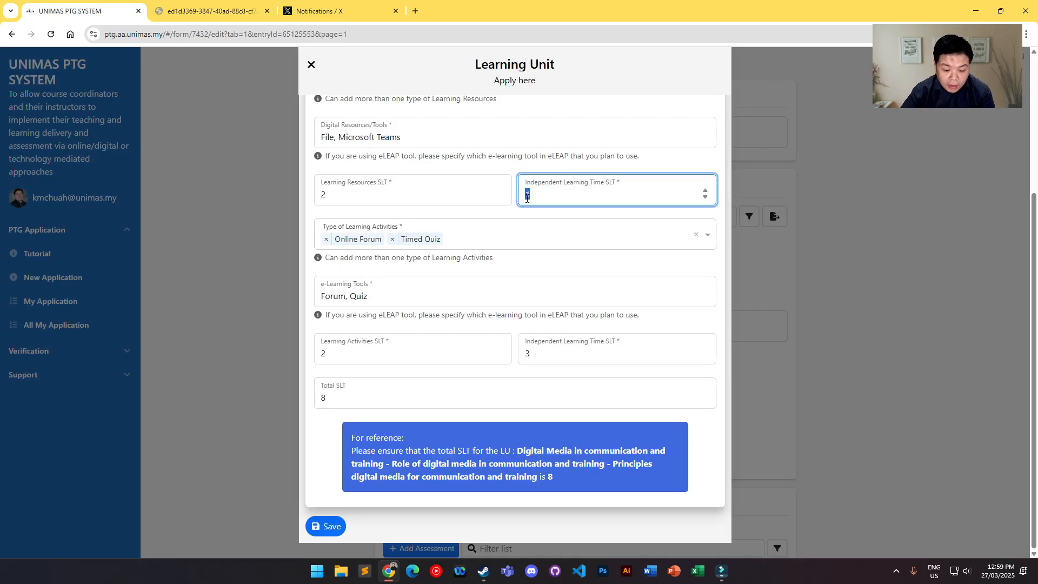
text(2)
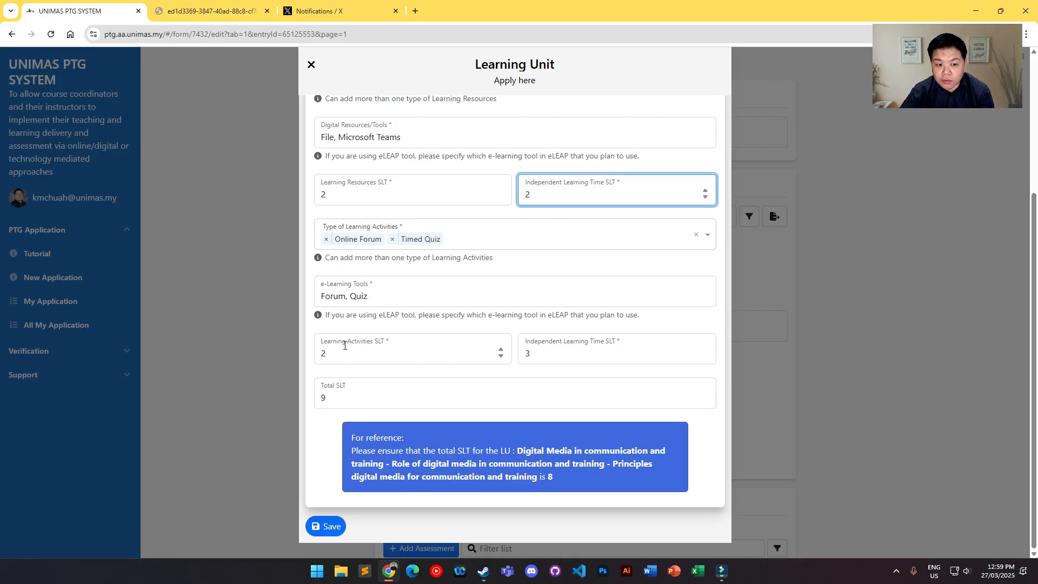
double_click(331, 351)
text(1)
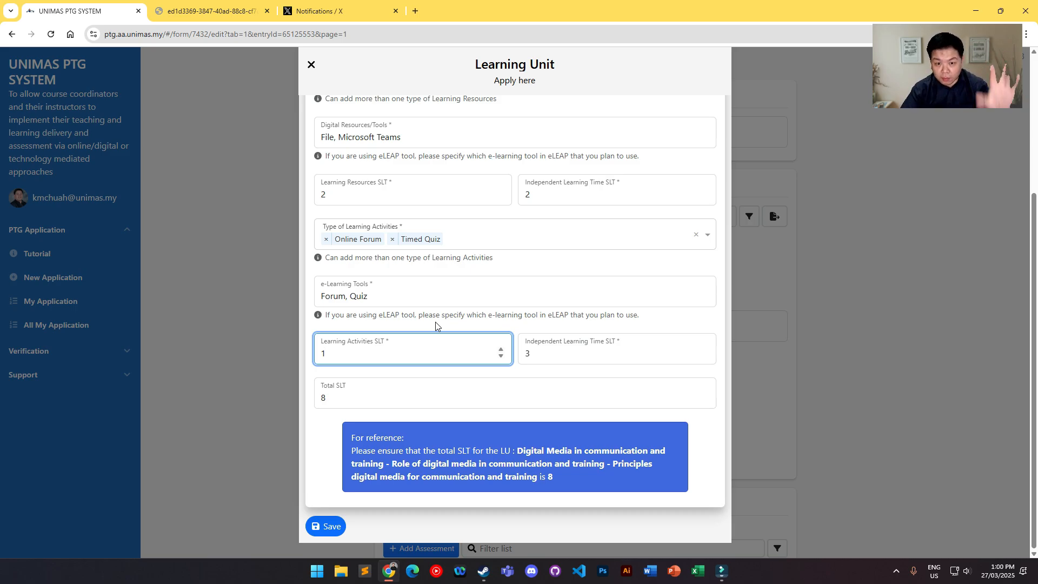
Step: Compare both Independent Learning Time SLT entries with the first unit's learning hours in the course outline PDF
click(557, 199)
click(562, 349)
click(558, 193)
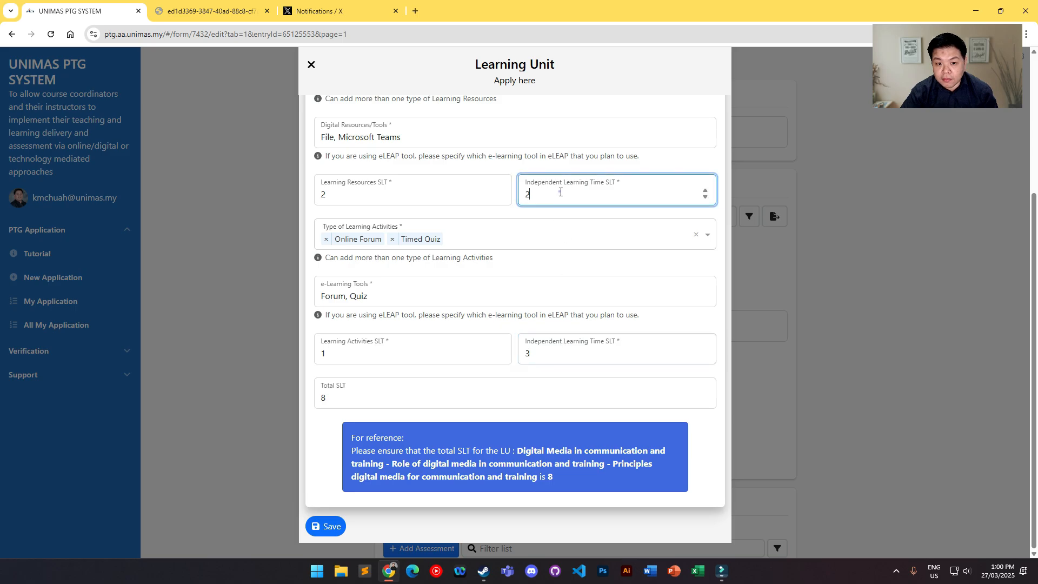
click(554, 360)
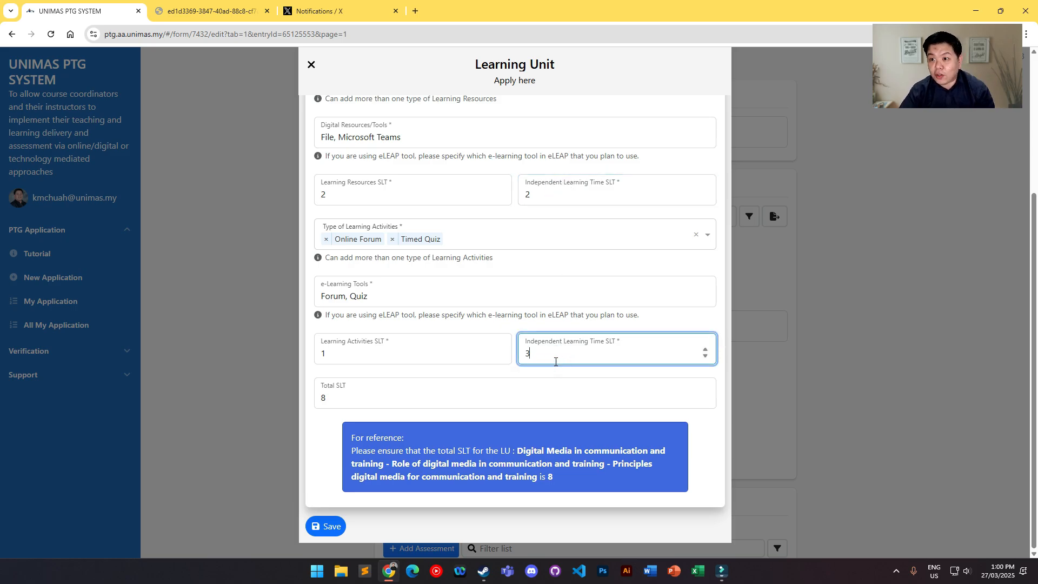
click(238, 10)
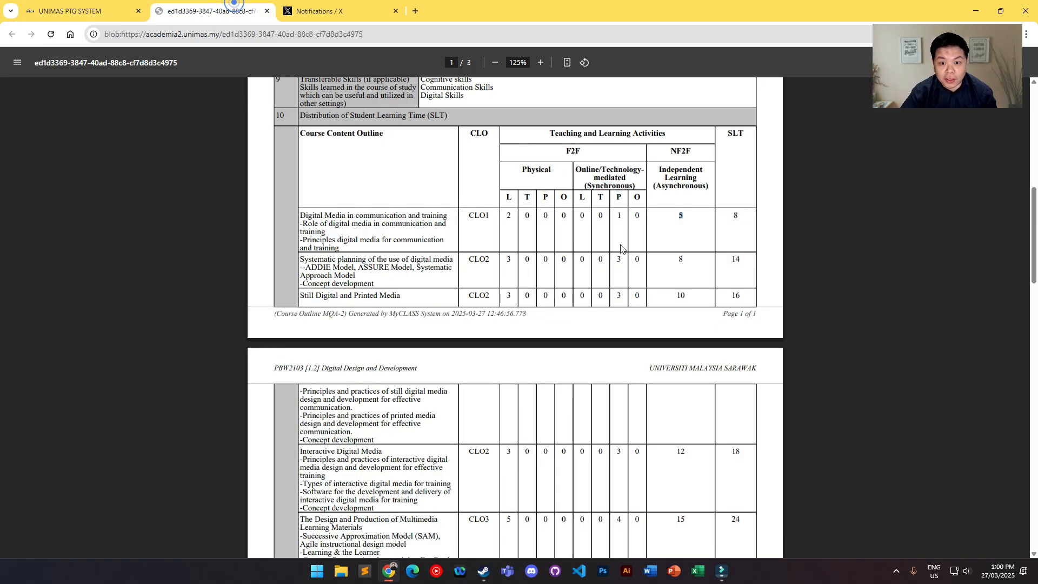
click(682, 218)
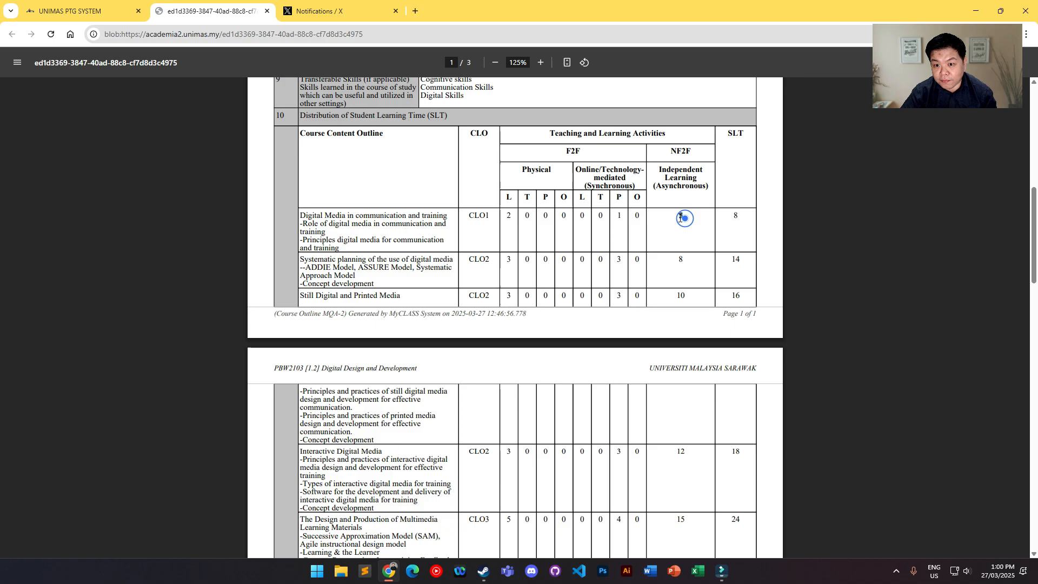
click(506, 215)
click(619, 216)
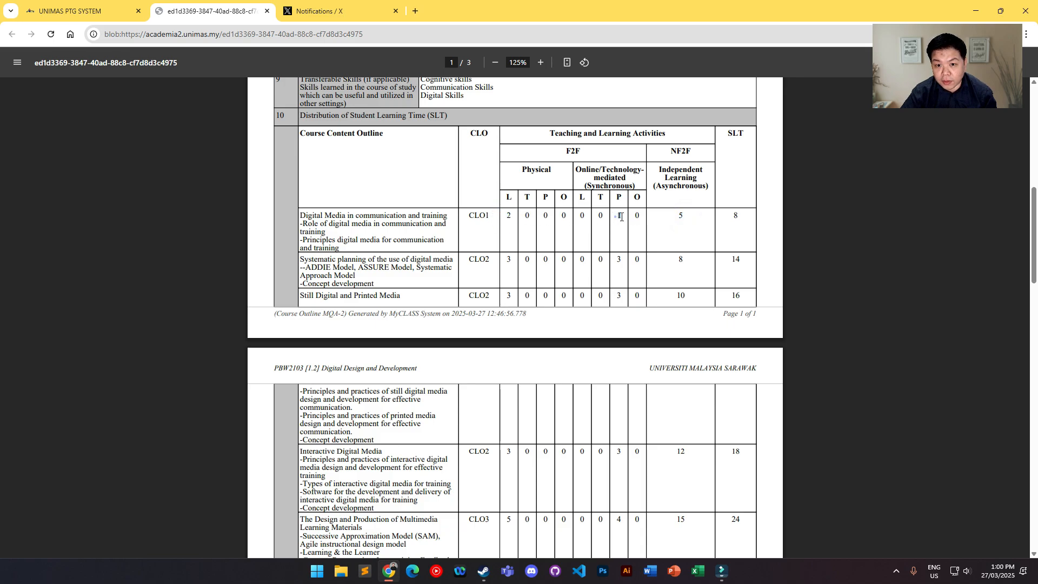
click(81, 10)
Step: Check the Total SLT against the reference value and save the learning unit
click(569, 405)
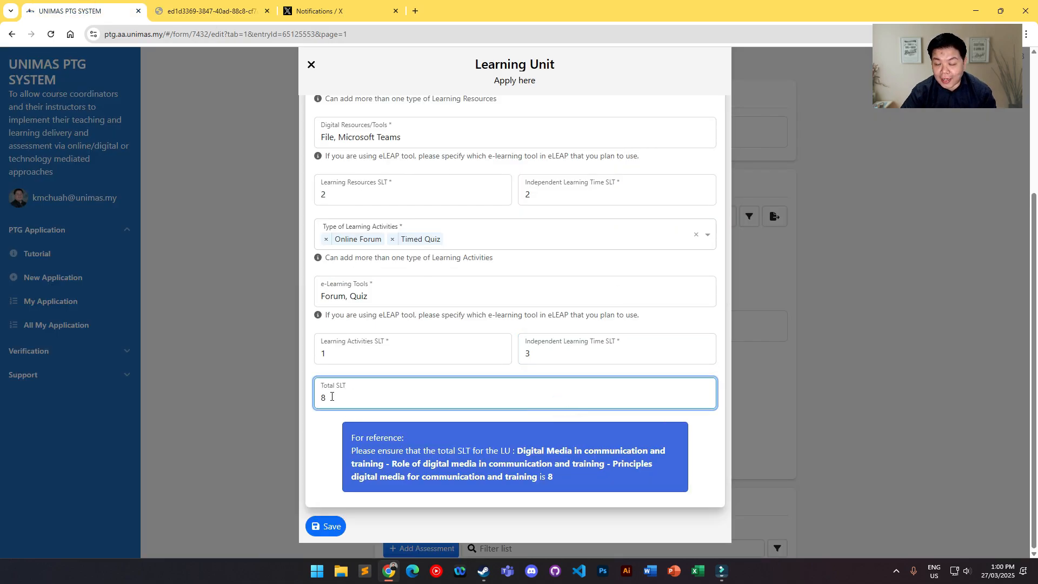
double_click(330, 396)
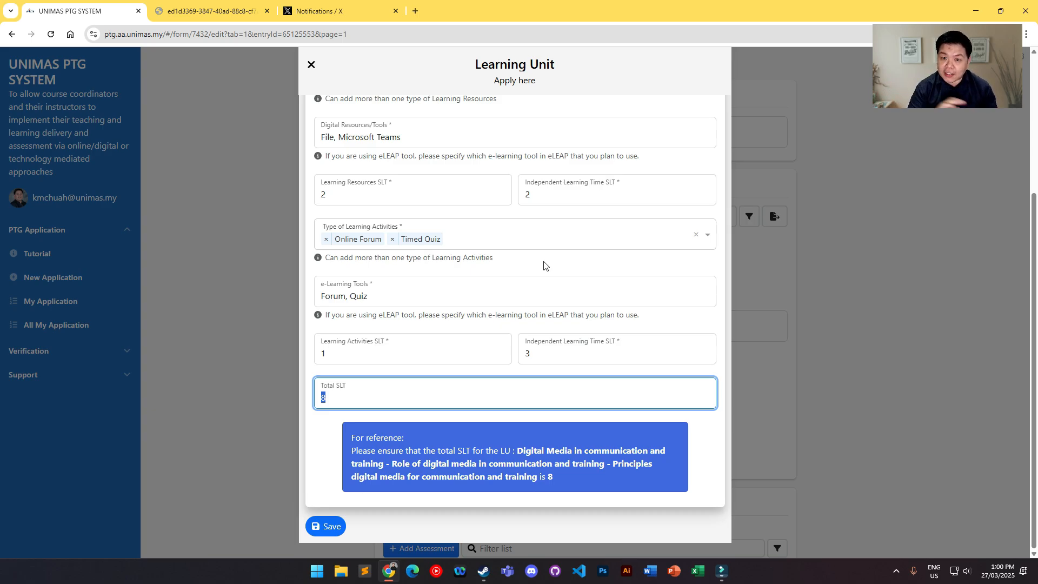
double_click(331, 398)
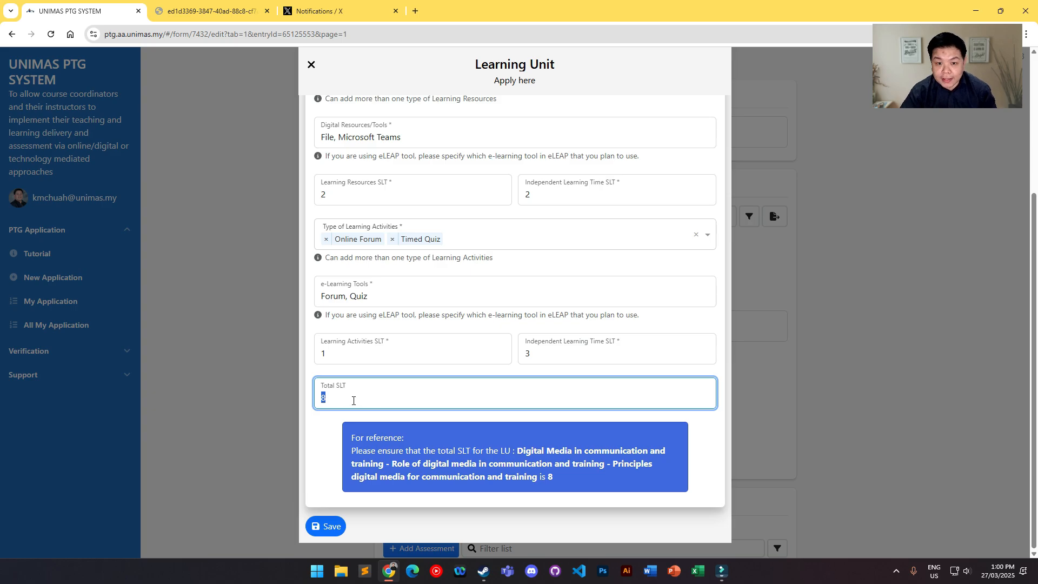
double_click(341, 398)
scroll(493, 388, up, 2)
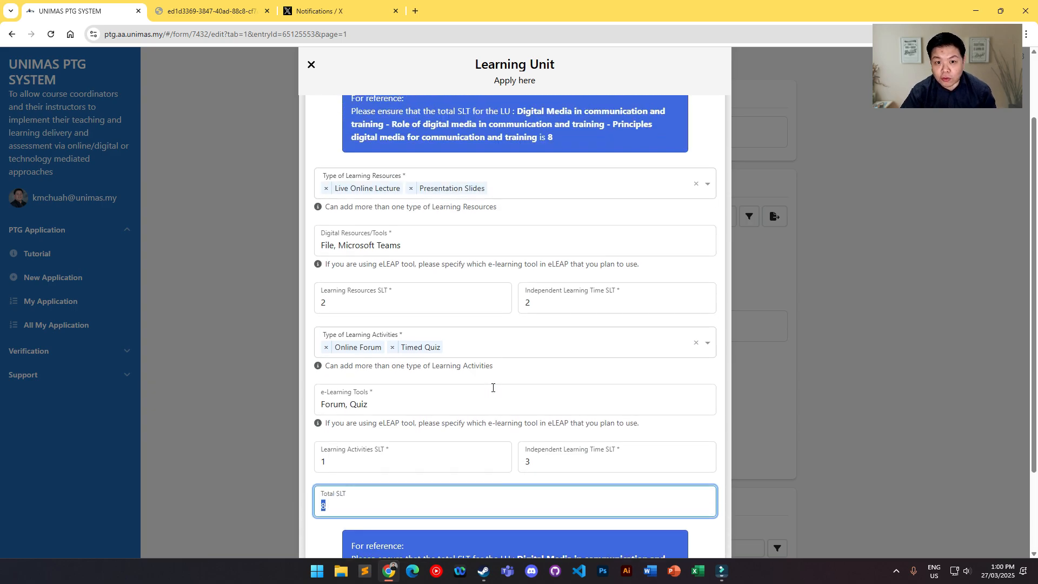
scroll(492, 388, down, 2)
click(312, 526)
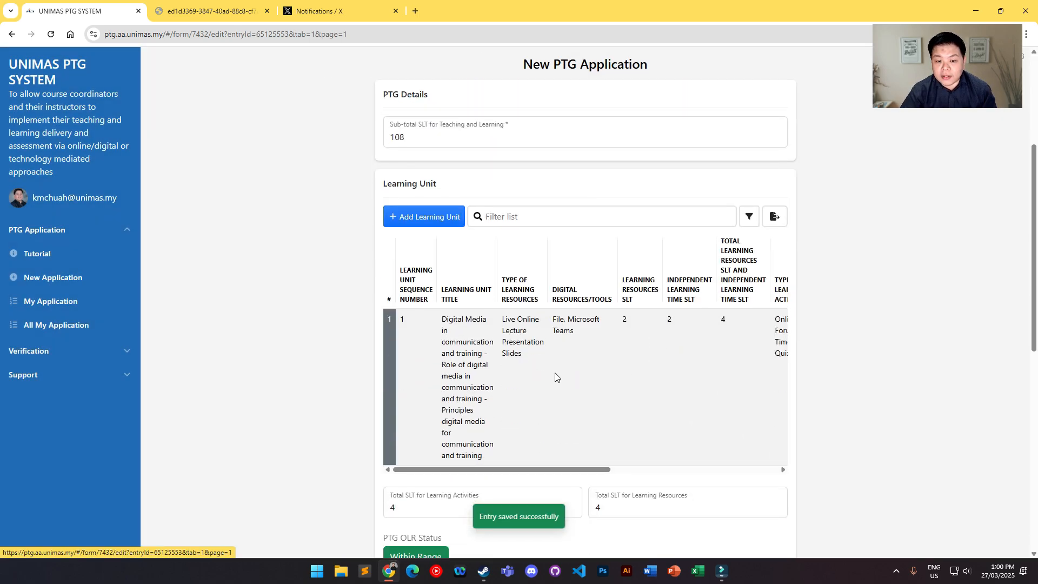
Step: Add a second learning unit with the title "Systematic planning of the use of digital media"
scroll(554, 372, down, 4)
scroll(625, 261, up, 3)
scroll(540, 422, down, 5)
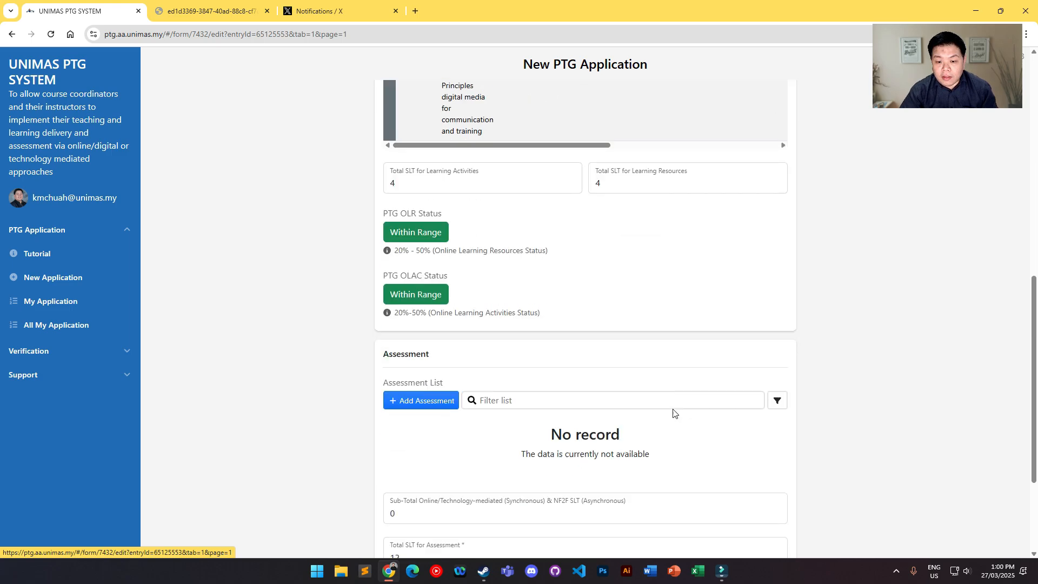
scroll(652, 336, up, 5)
drag(534, 416, 529, 416)
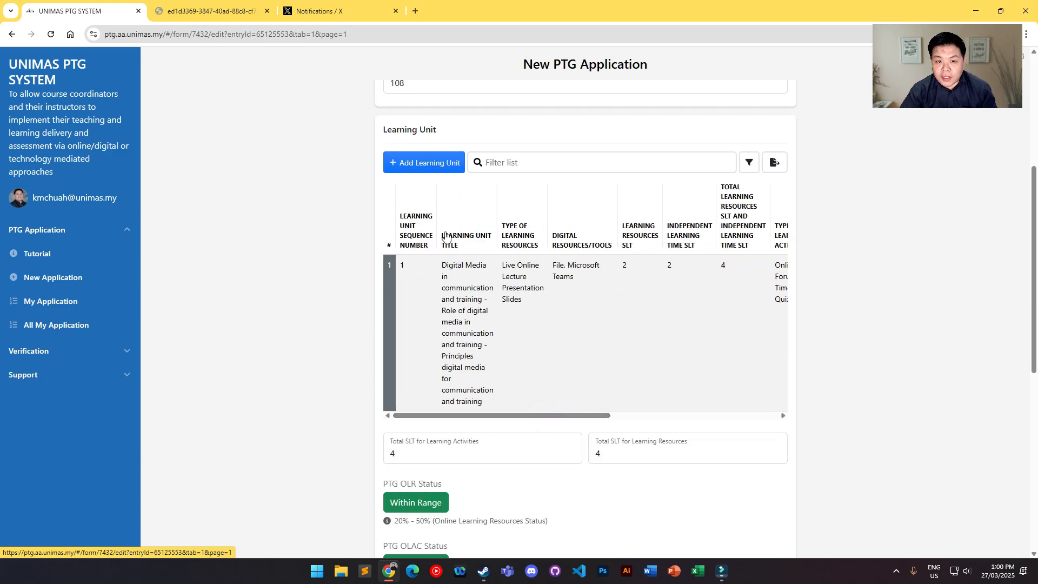
click(424, 162)
click(462, 143)
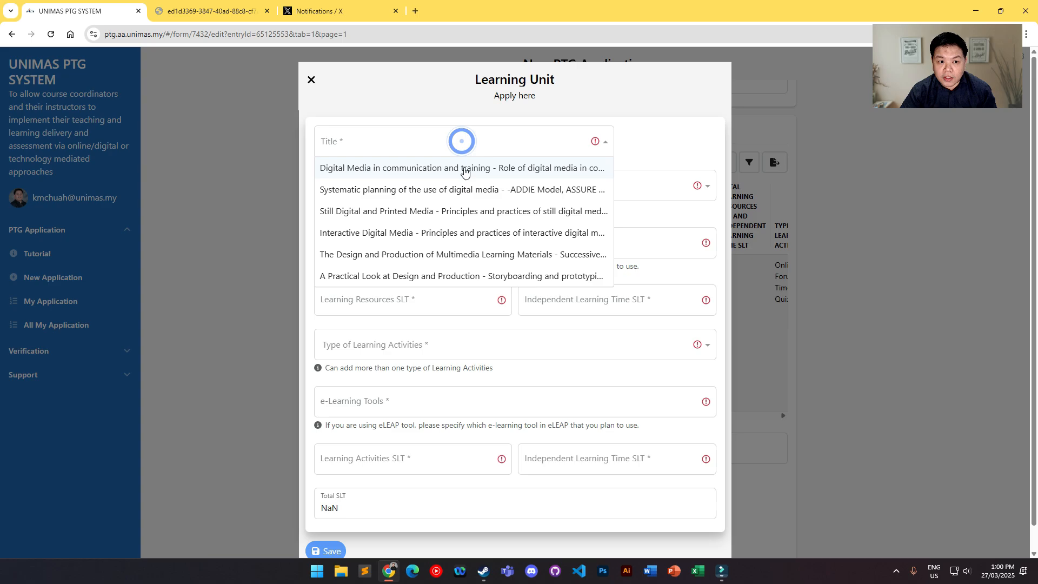
click(458, 191)
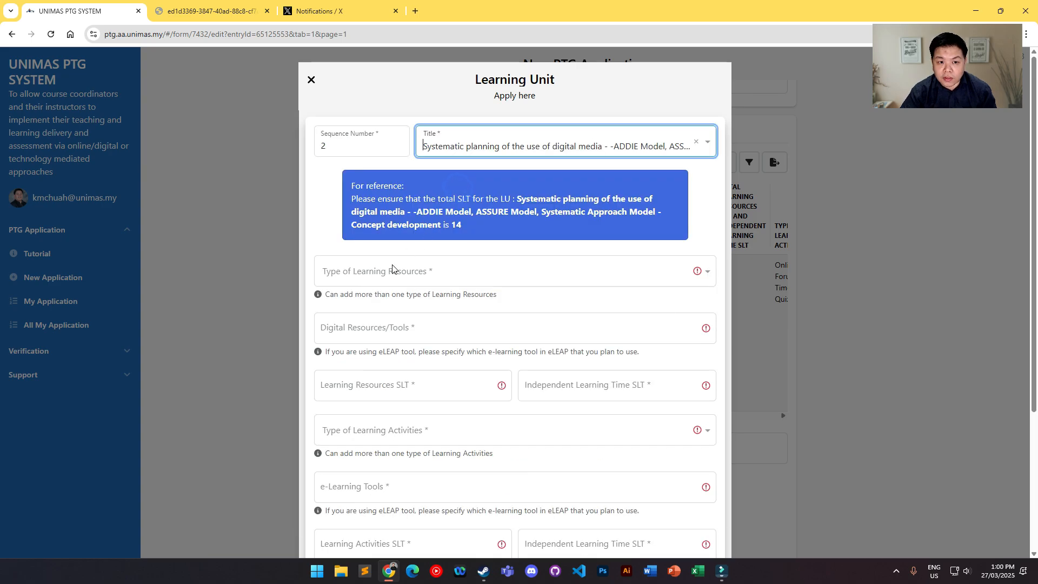
Step: Choose Journal Articles and Recorded Lecture as the second unit's types of learning resources
click(386, 271)
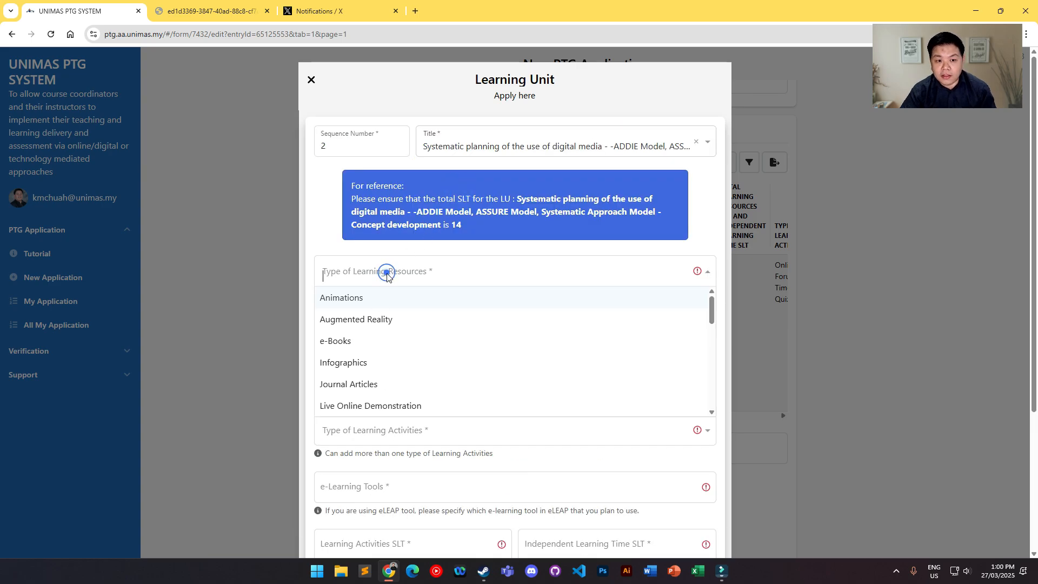
click(359, 385)
click(456, 278)
scroll(456, 278, down, 2)
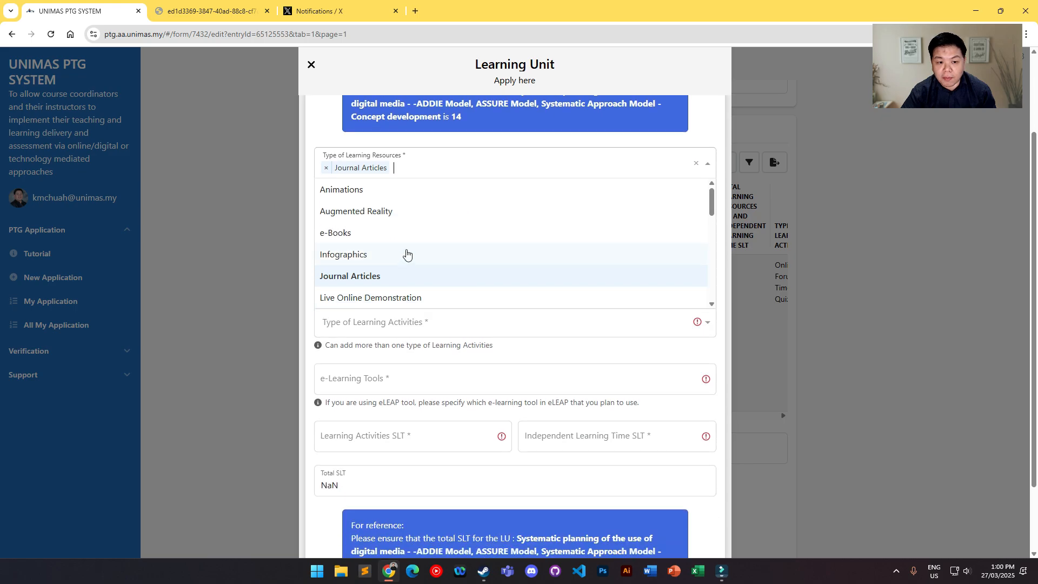
scroll(405, 255, down, 2)
scroll(395, 245, down, 2)
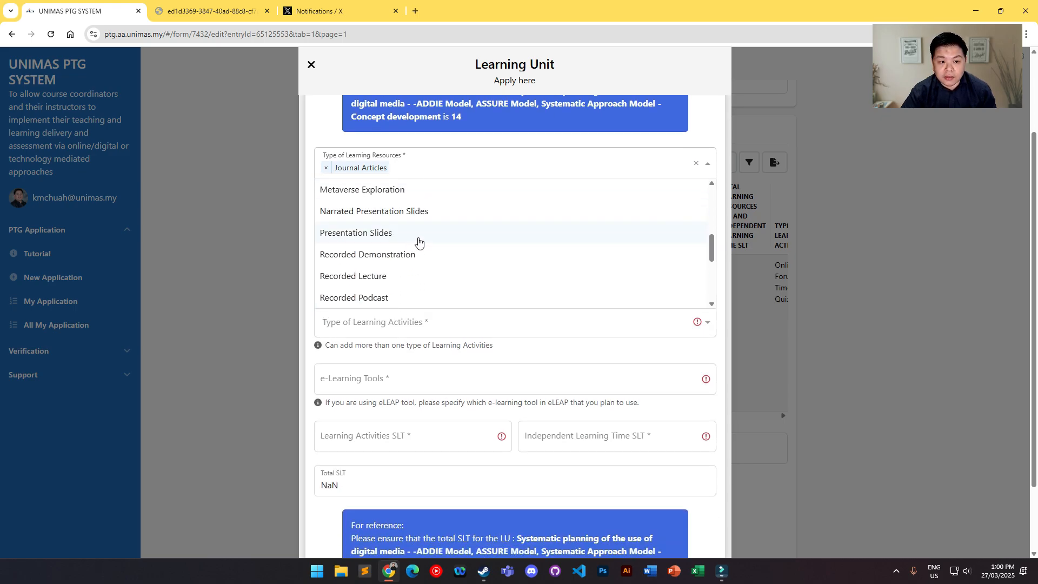
scroll(420, 241, down, 2)
scroll(420, 241, up, 1)
click(395, 223)
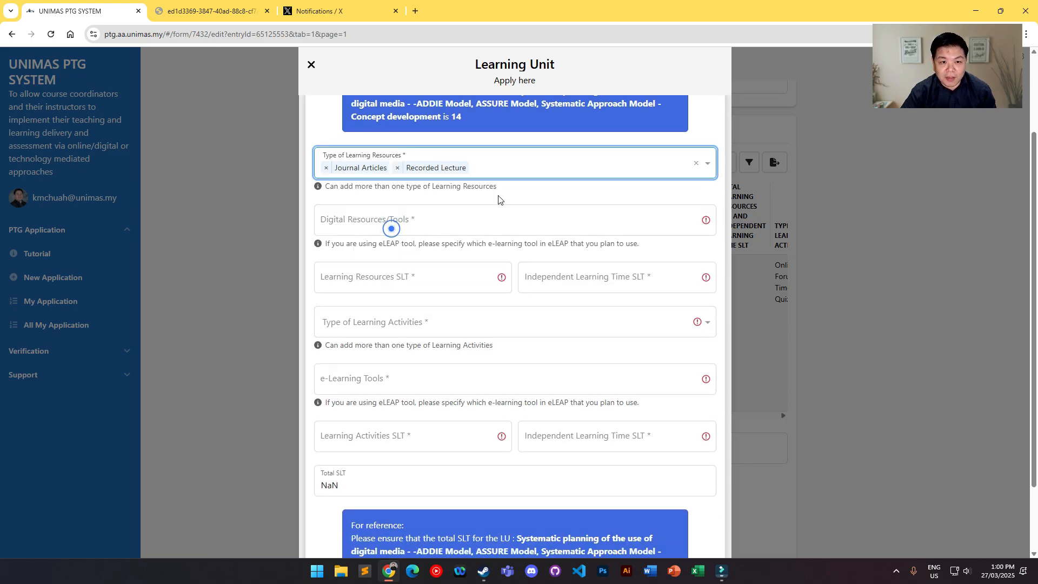
scroll(649, 216, up, 2)
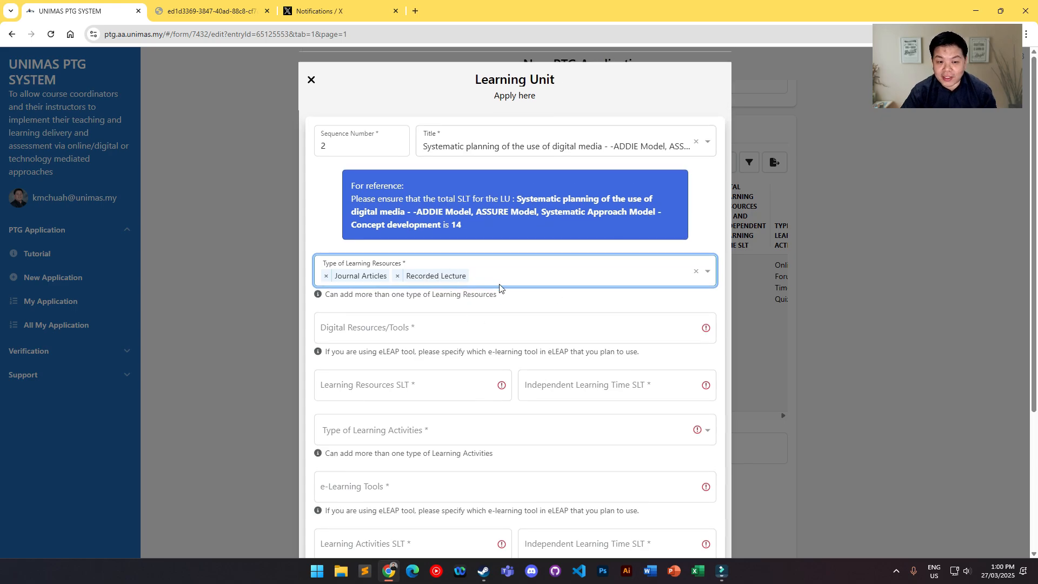
Step: Enter "YouTube, File" as the second unit's Digital Resources/Tools
click(415, 330)
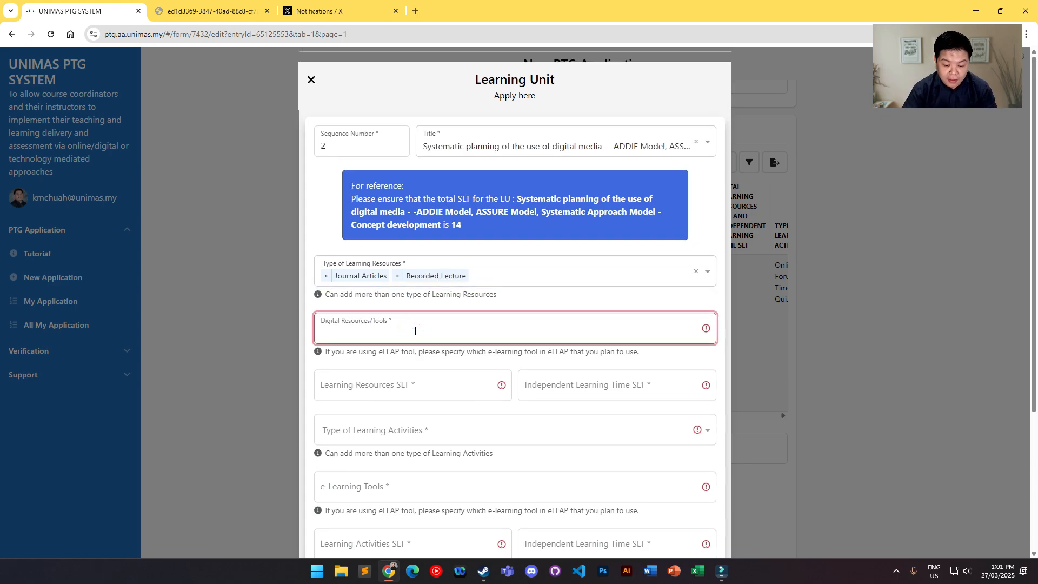
text(YoUTub)
key(BackSpace)
key(BackSpace)
key(BackSpace)
key(BackSpace)
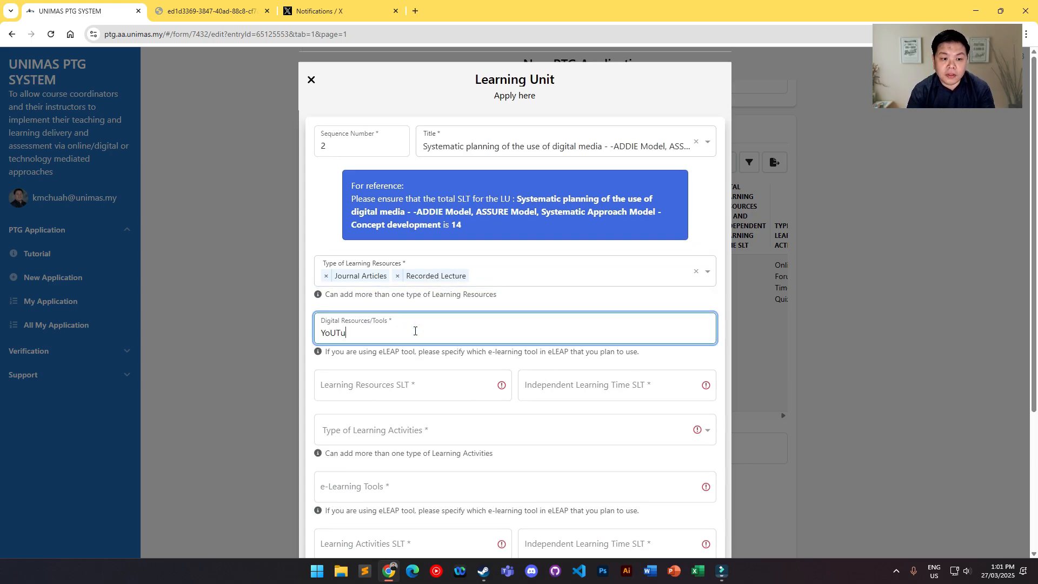
text(uTube, )
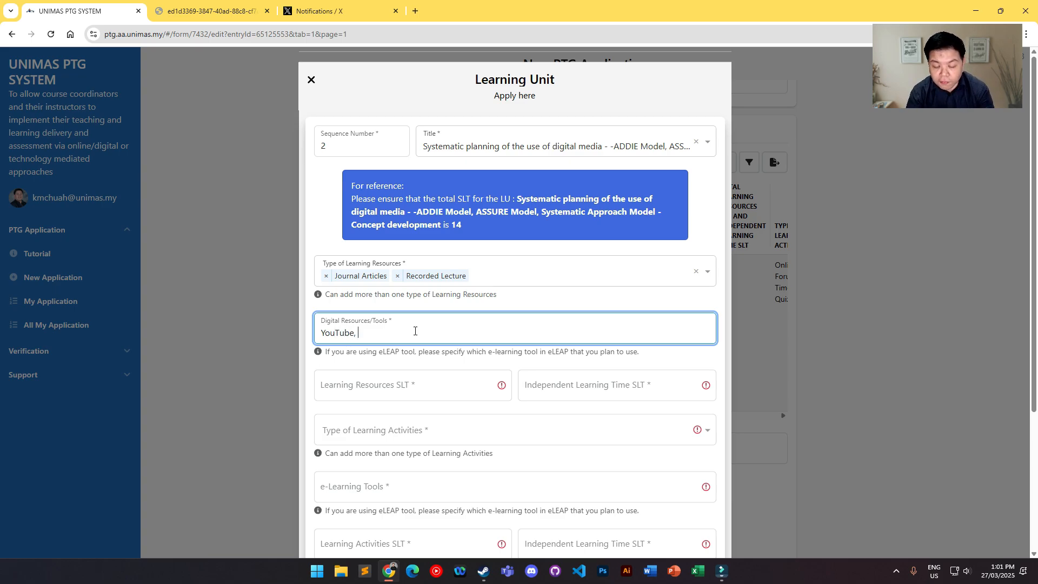
text(File)
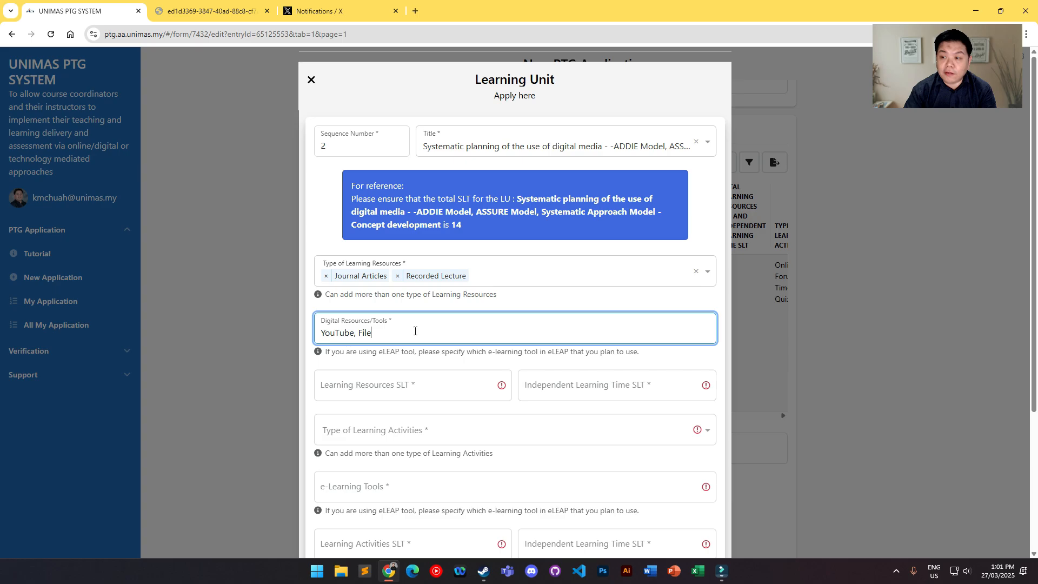
Step: Check the second learning unit's lecture, practical and independent learning hours in the course outline PDF
scroll(423, 359, down, 1)
click(417, 334)
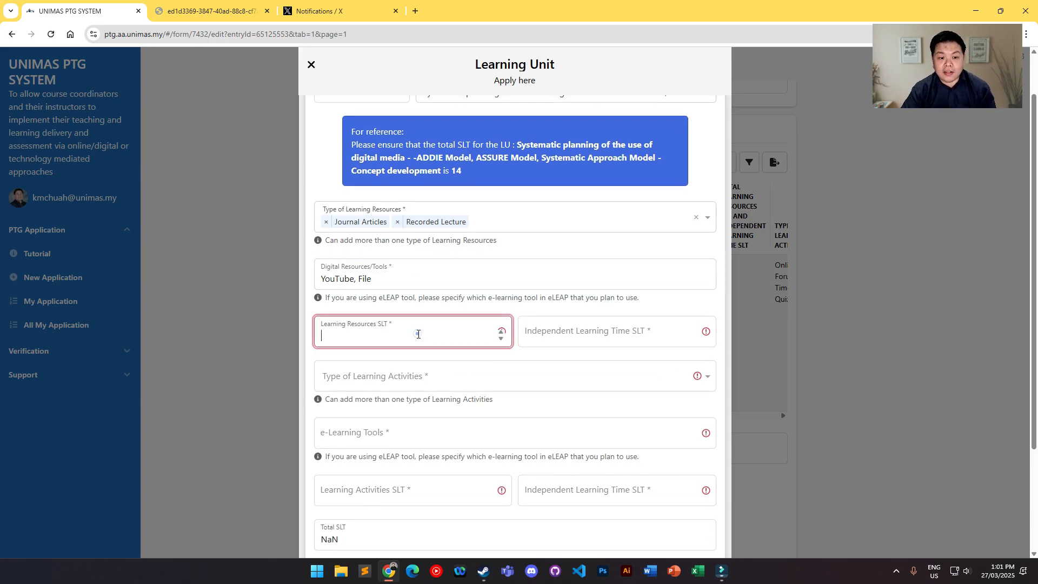
key(ctrl+Tab)
scroll(541, 211, down, 1)
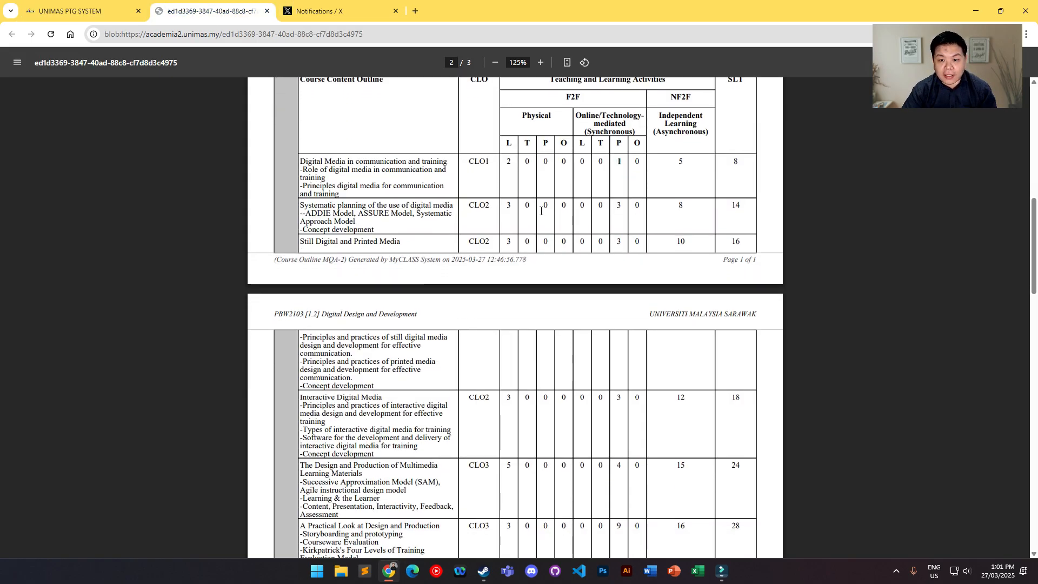
click(511, 206)
double_click(619, 205)
scroll(580, 262, up, 1)
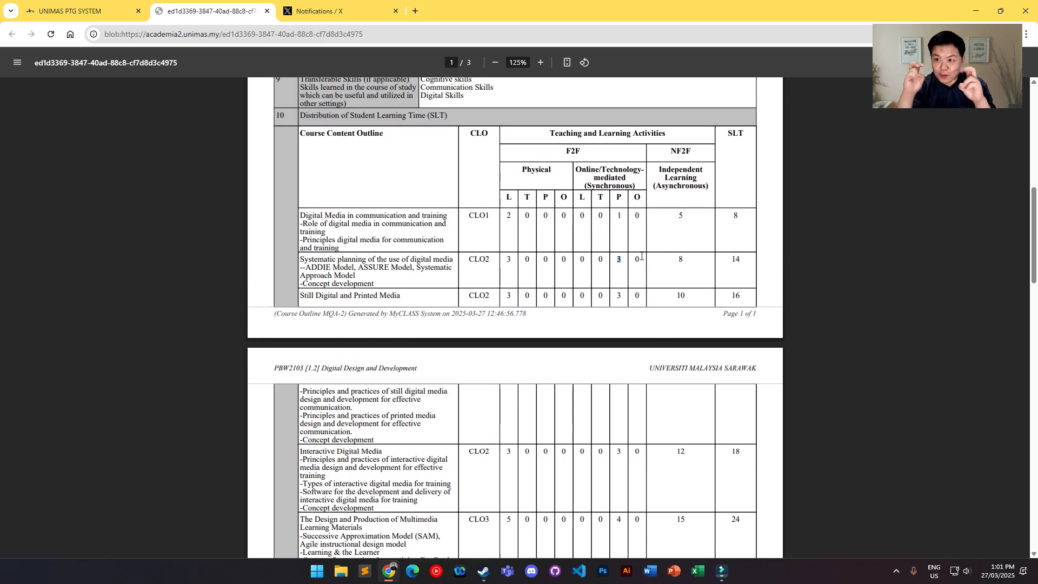
double_click(680, 259)
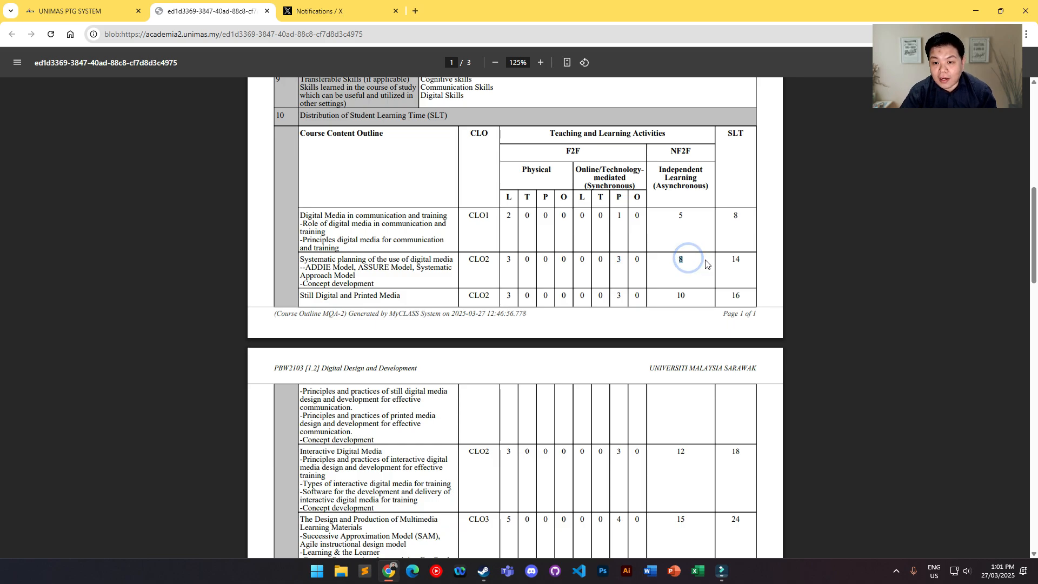
Step: Set the Learning Resources and Learning Activities SLT to 3 each and both Independent Learning Time SLTs to 4, checking the total against the reference
click(47, 6)
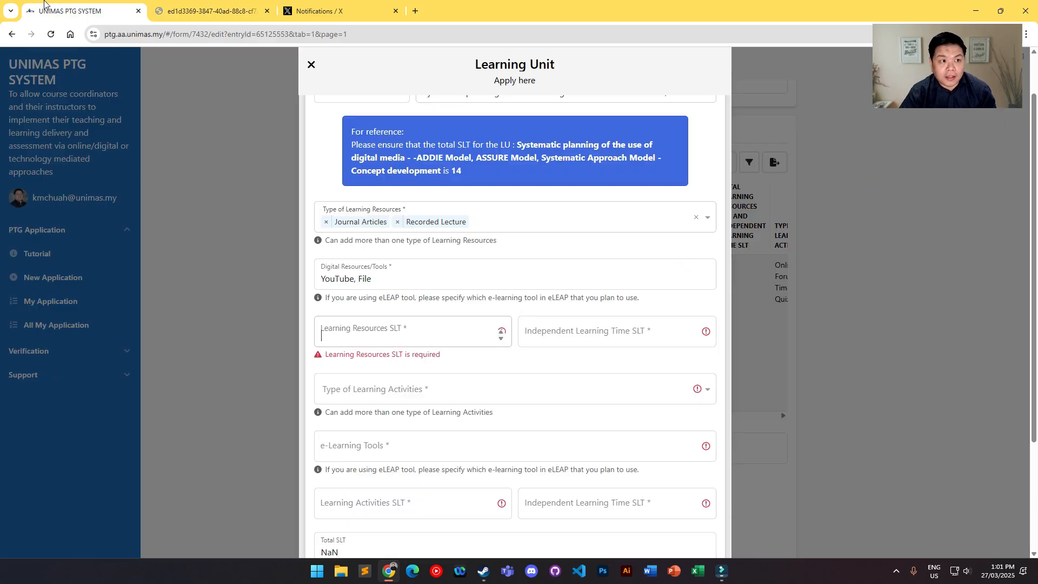
scroll(658, 315, down, 2)
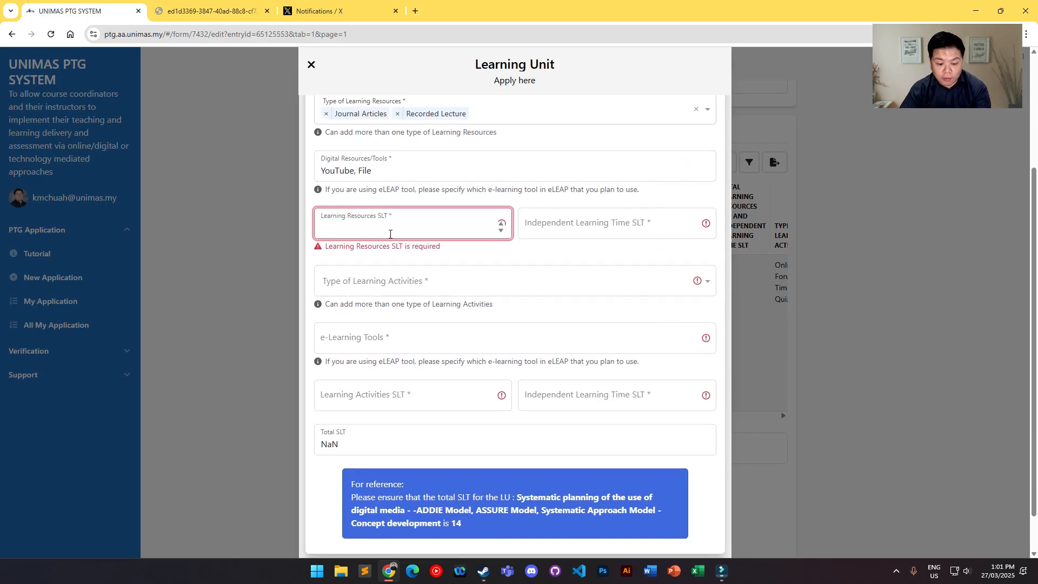
text(3)
click(565, 227)
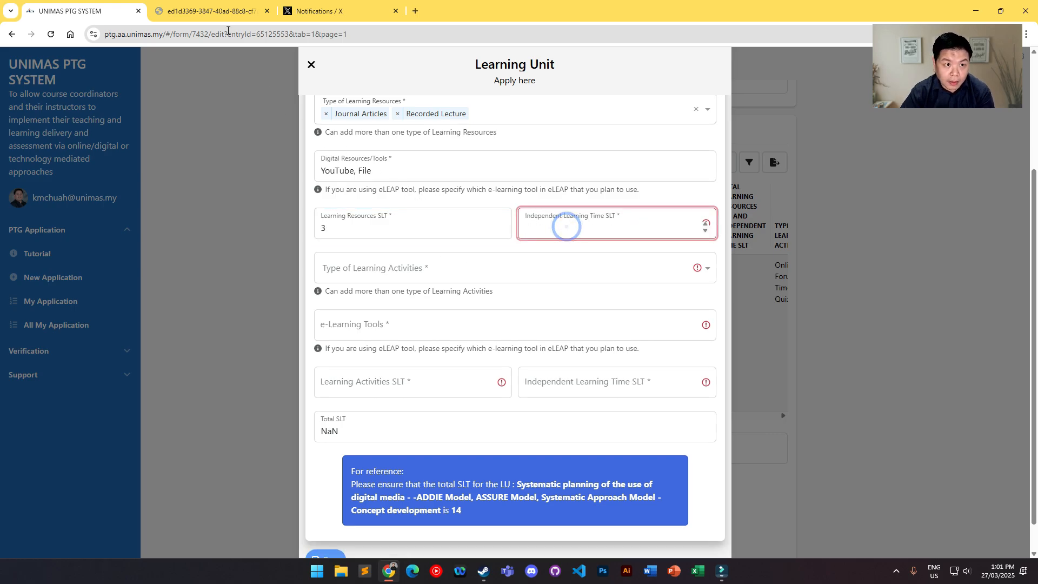
text(4)
click(393, 383)
text(3)
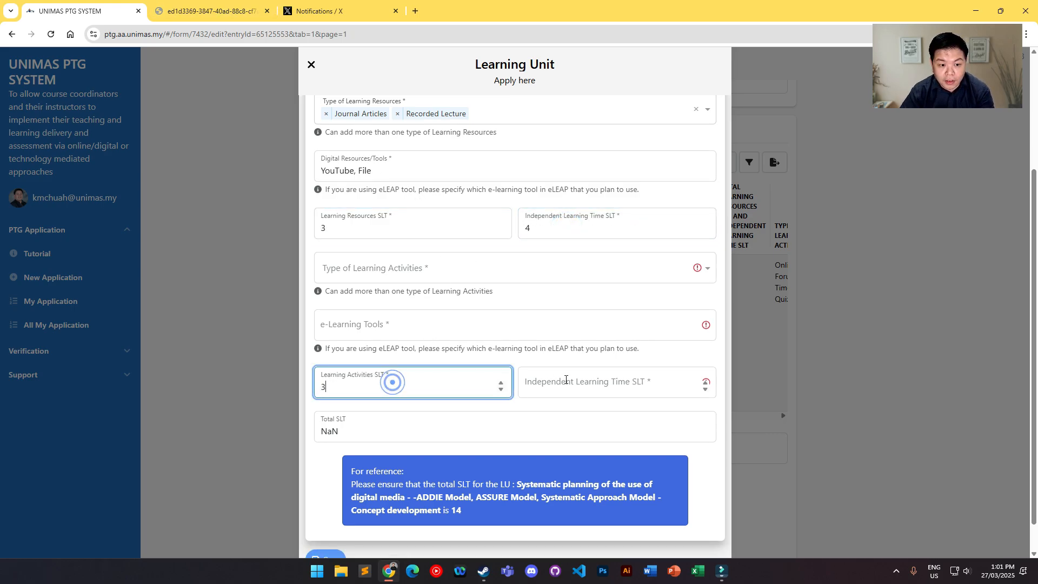
click(563, 380)
text(4)
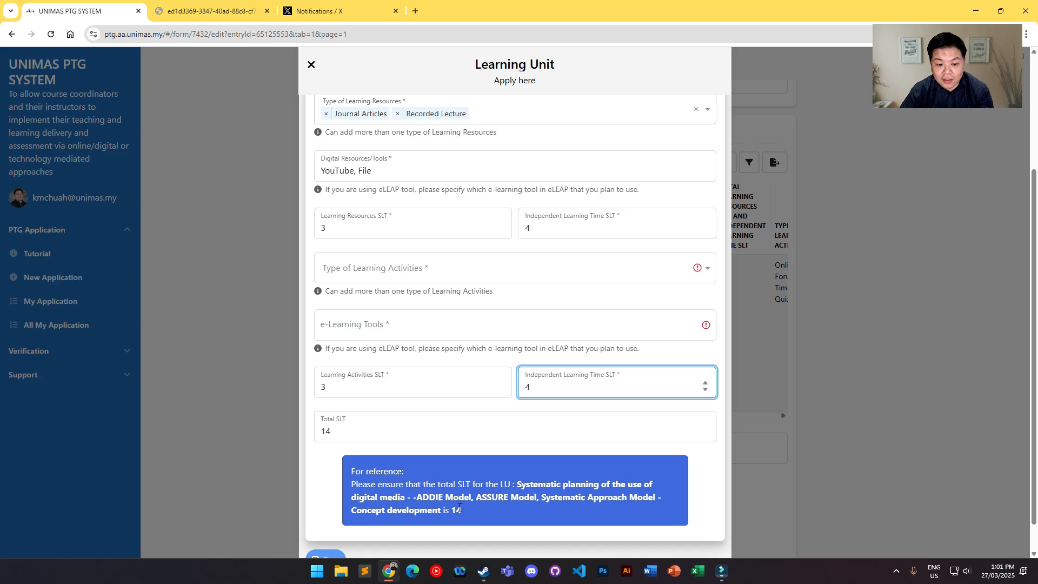
drag(457, 509, 473, 510)
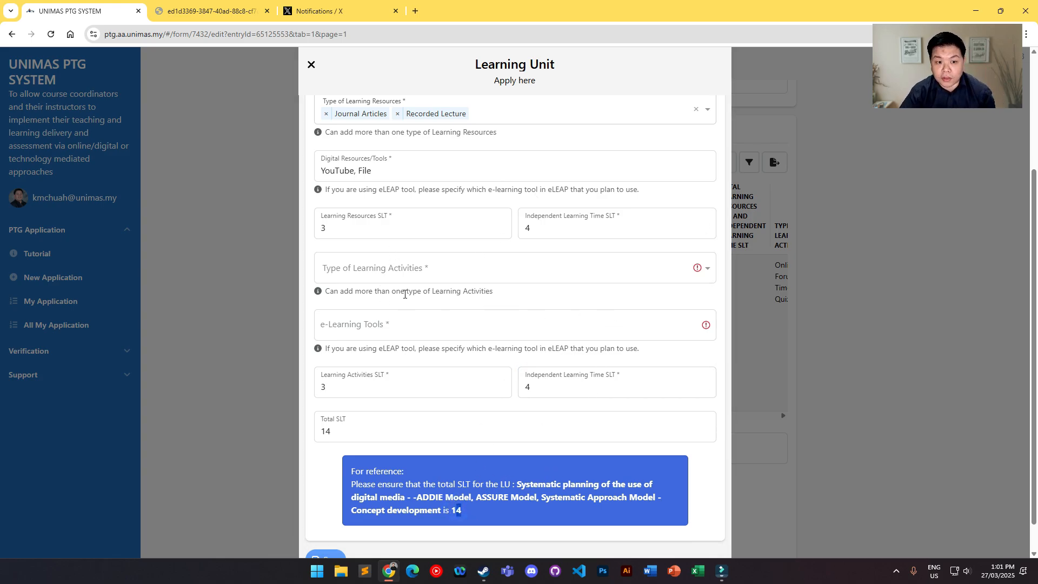
Step: Choose Digital Mind-map, Online Forum and Timed Quiz as the second unit's types of learning activities
click(404, 268)
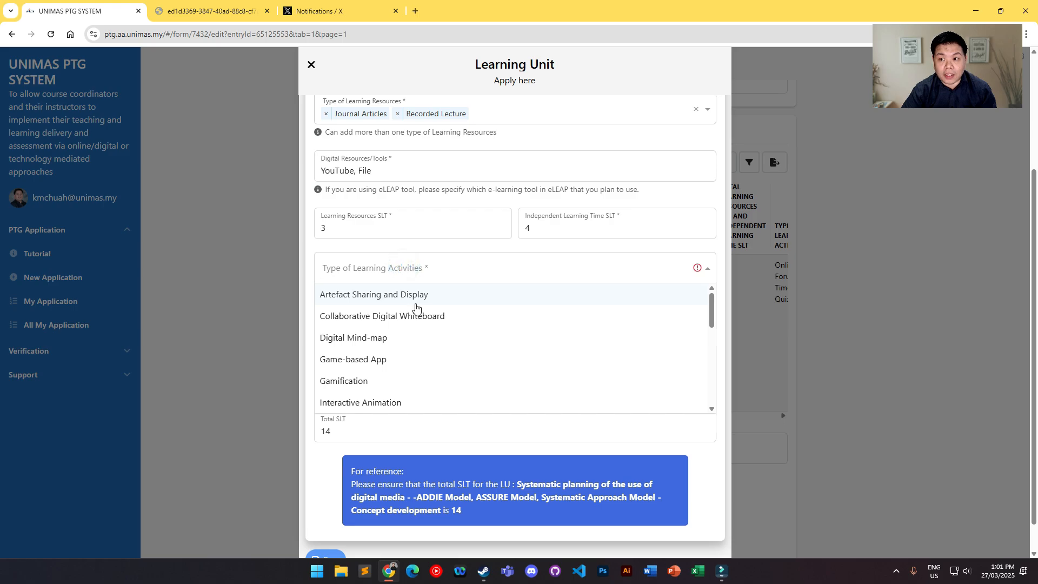
click(397, 340)
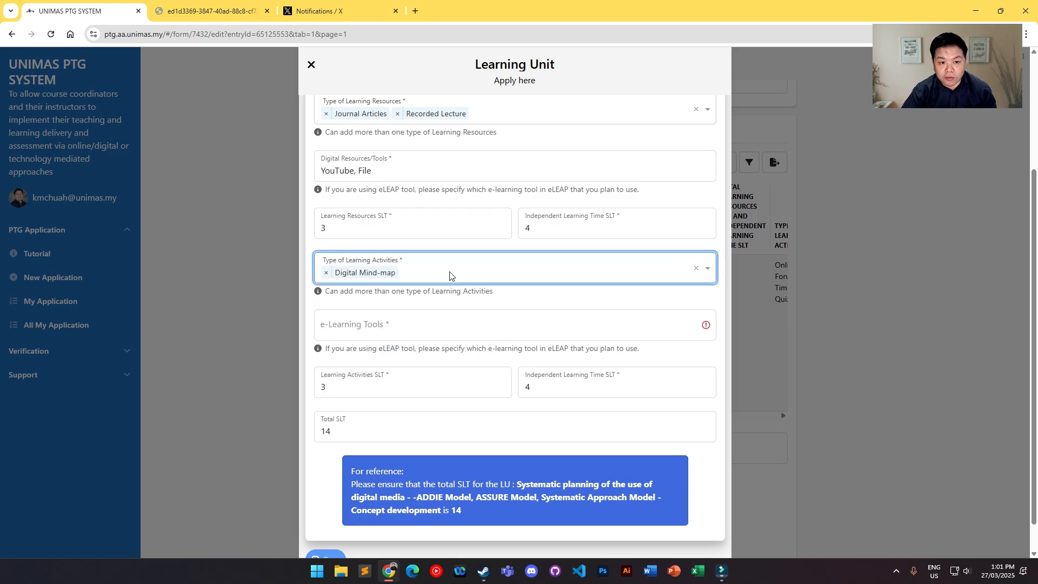
click(453, 274)
scroll(433, 346, down, 2)
click(400, 341)
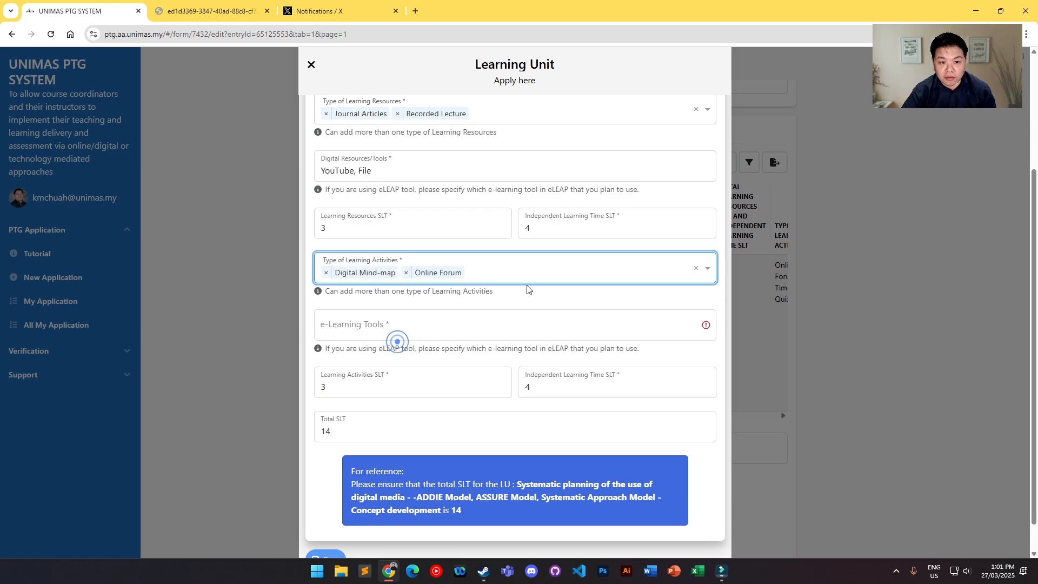
click(510, 272)
scroll(483, 346, down, 2)
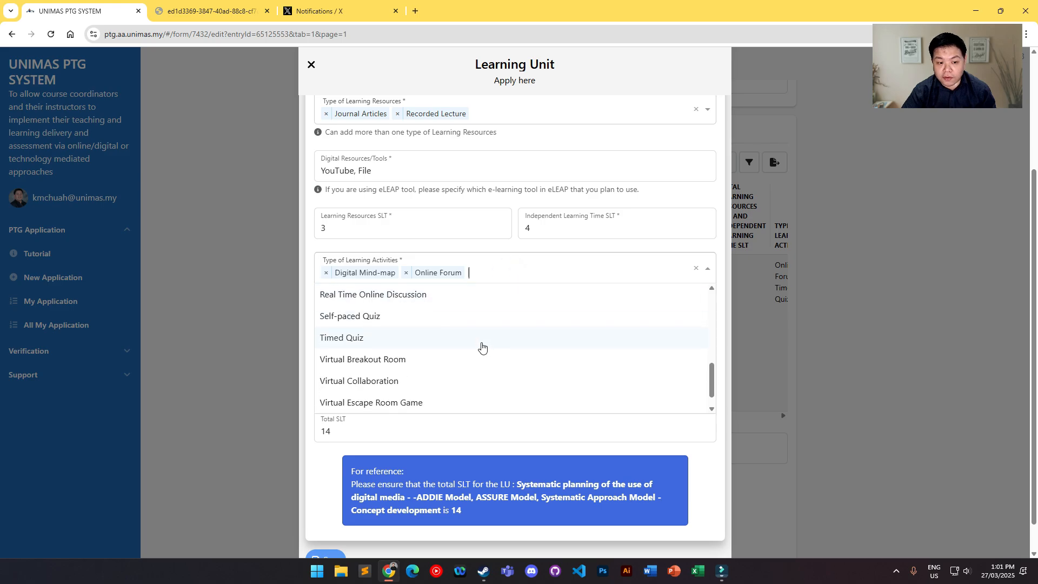
click(382, 338)
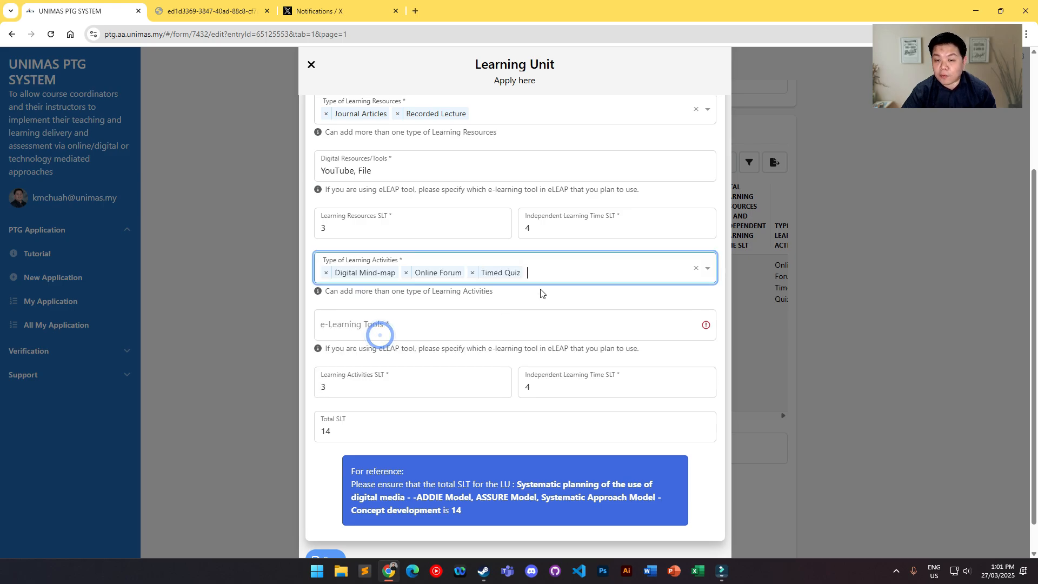
Step: Enter "Quiz, Mindmap, Figjam, Quizziz" as the second unit's e-Learning Tools and save the learning unit
scroll(394, 303, down, 1)
click(380, 294)
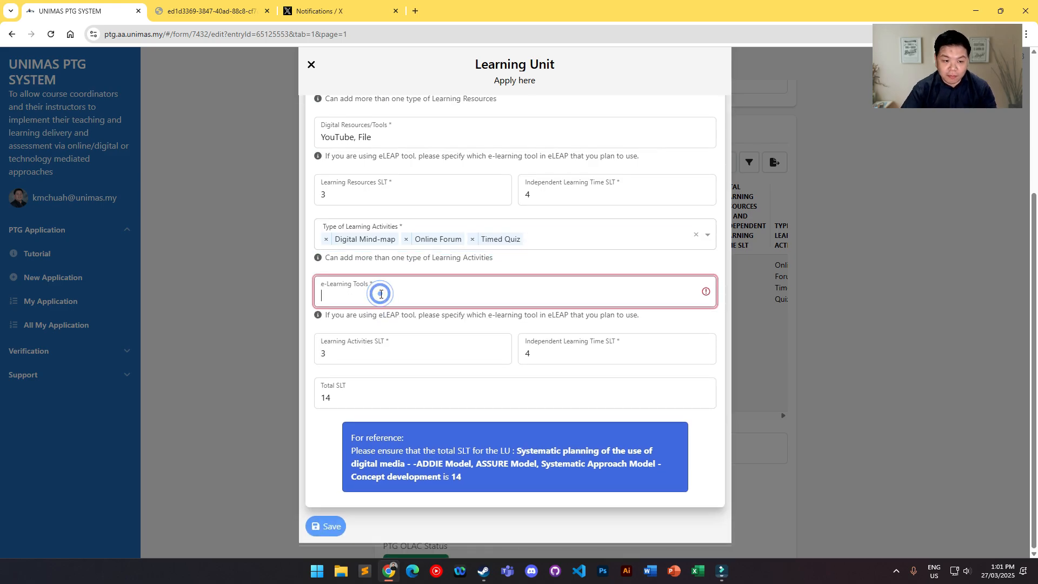
text(Quiz, Mindmap)
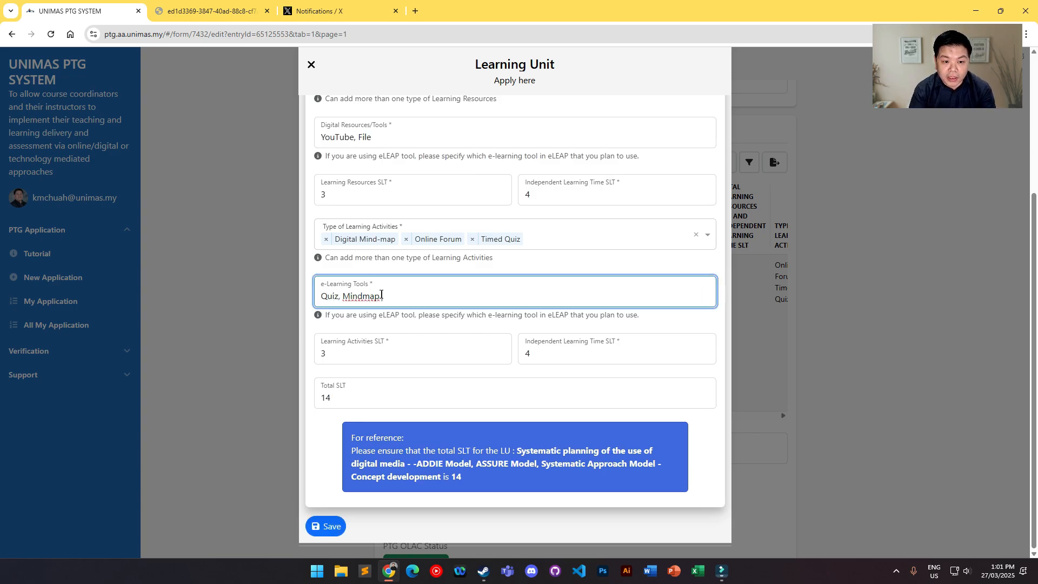
text(, Figjam, QUizz)
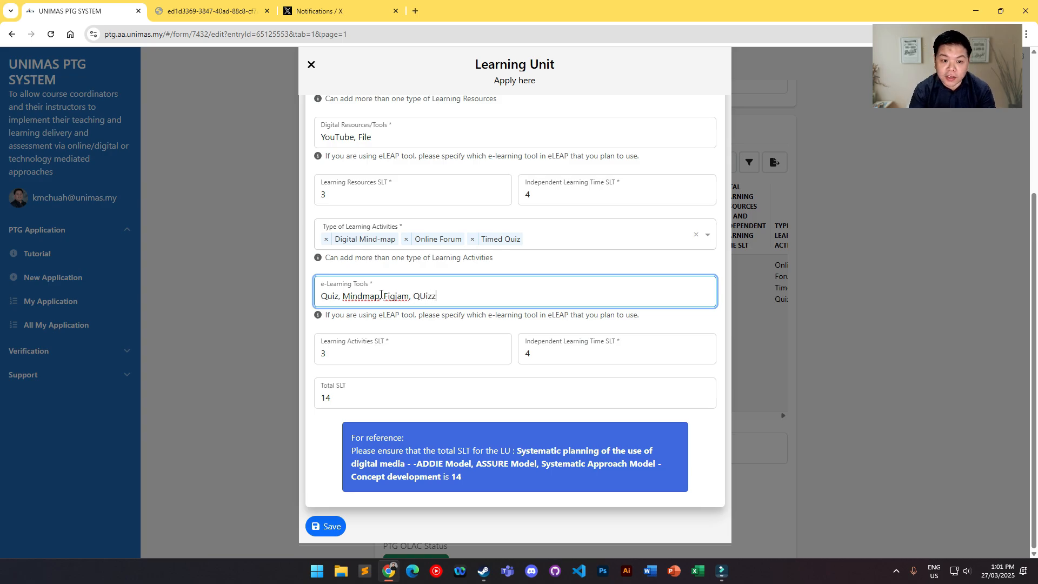
text(iz)
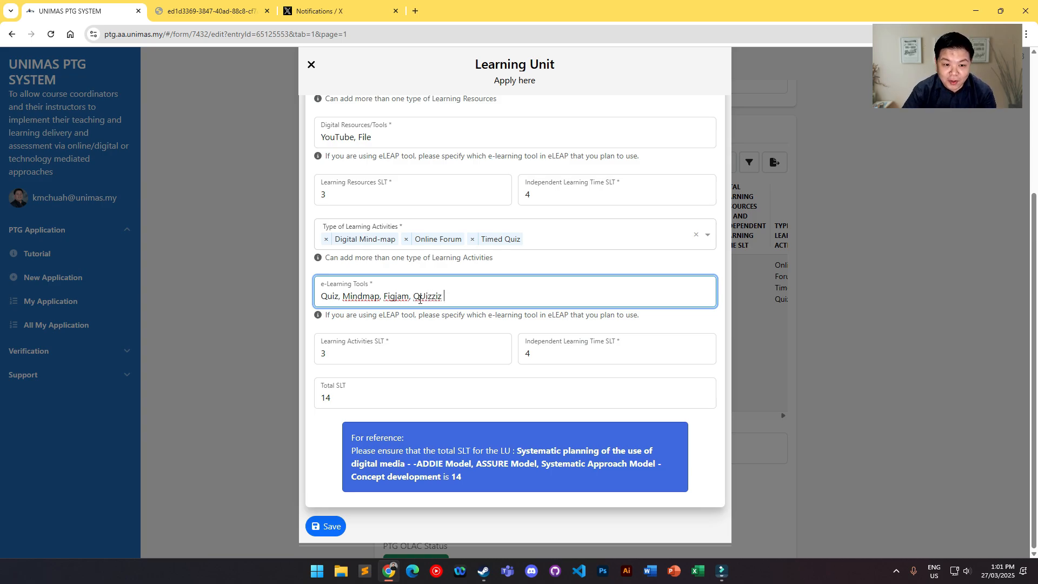
drag(420, 298, 425, 299)
text(u)
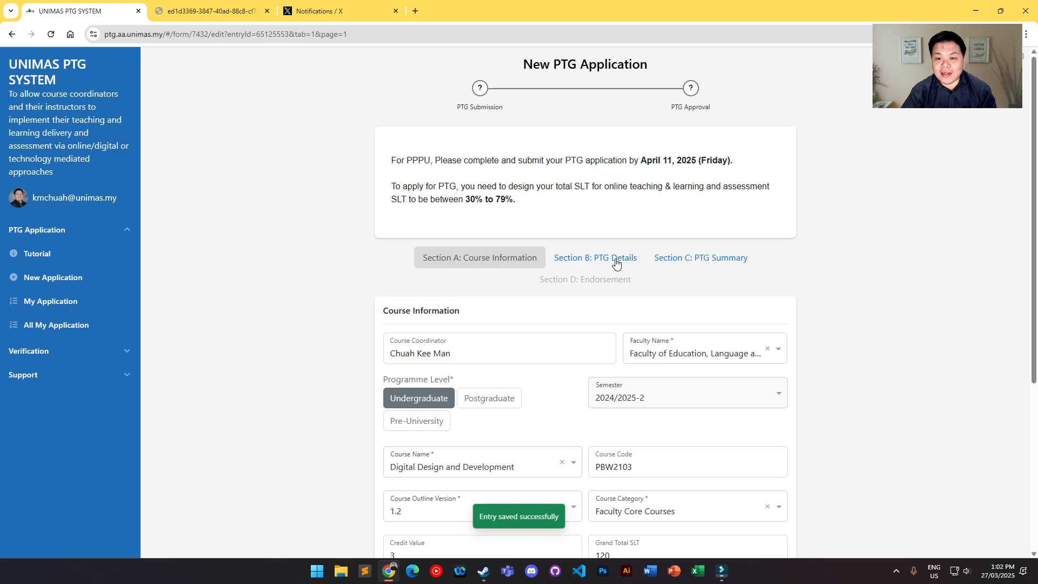
Step: Open Section B: PTG Details and check the Total SLT for Learning Activities and the PTG range statuses
click(611, 258)
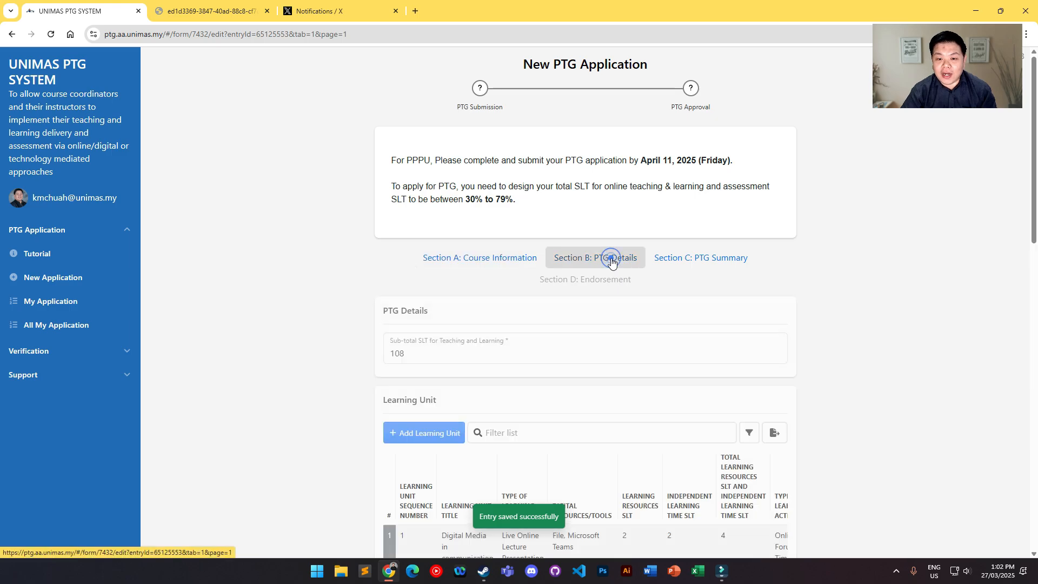
scroll(688, 289, down, 10)
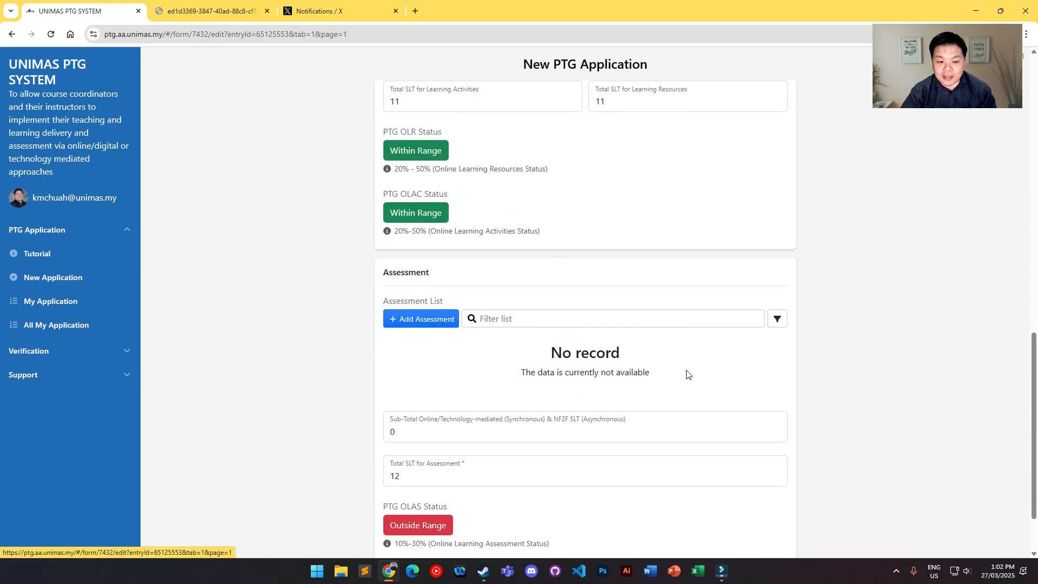
scroll(622, 270, up, 3)
click(441, 265)
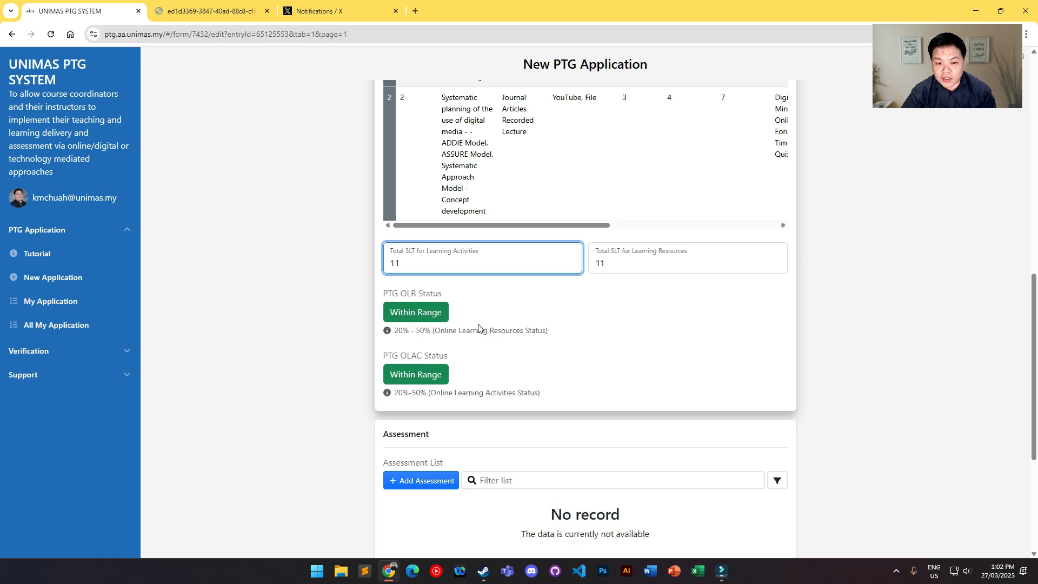
Step: Start a new assessment entry and look up the SLT breakdown of the assessments in the course outline
scroll(604, 292, down, 4)
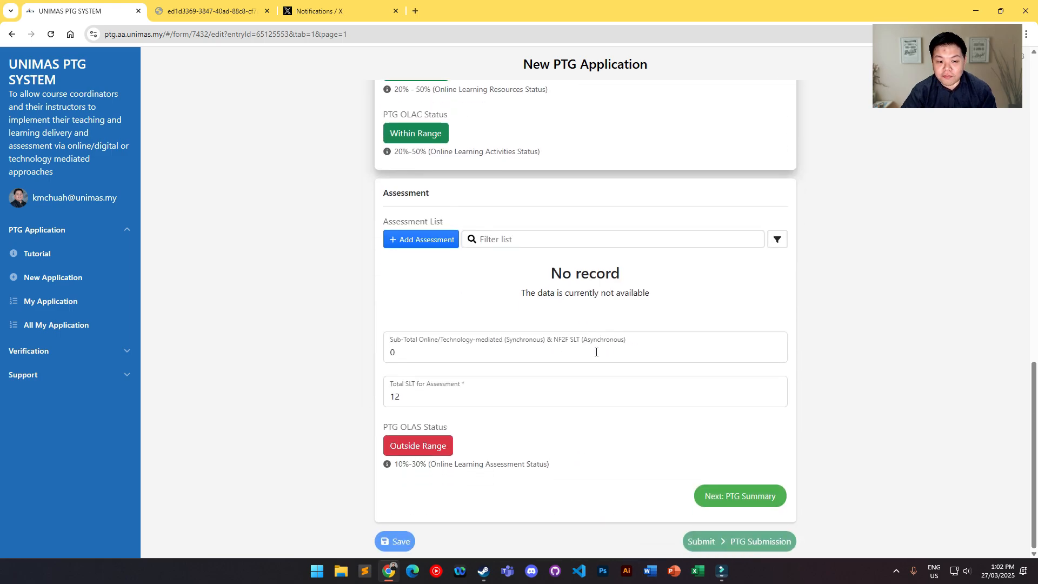
click(423, 240)
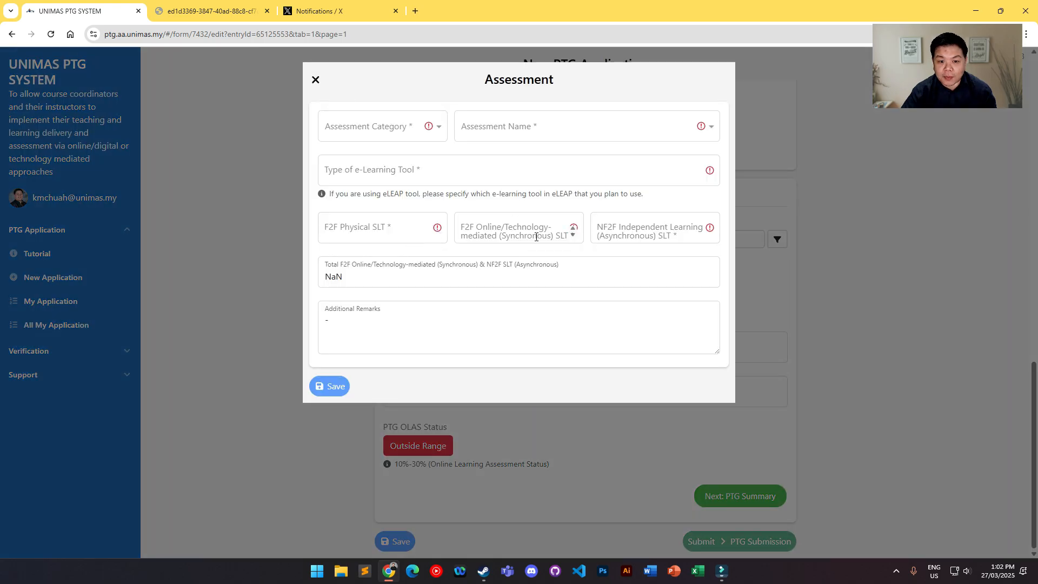
click(211, 10)
scroll(604, 286, down, 8)
scroll(604, 285, down, 1)
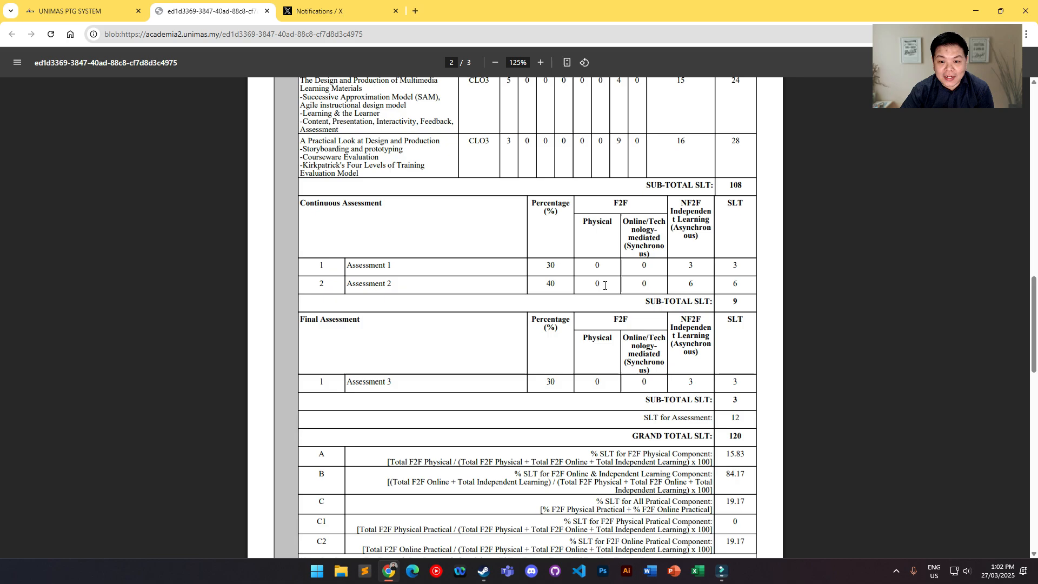
scroll(570, 249, up, 1)
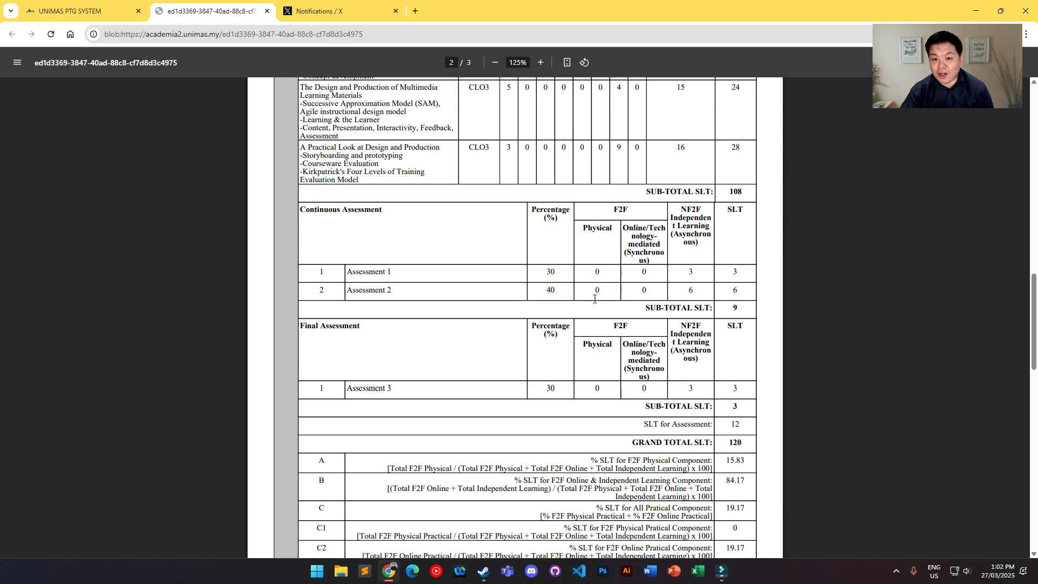
click(81, 11)
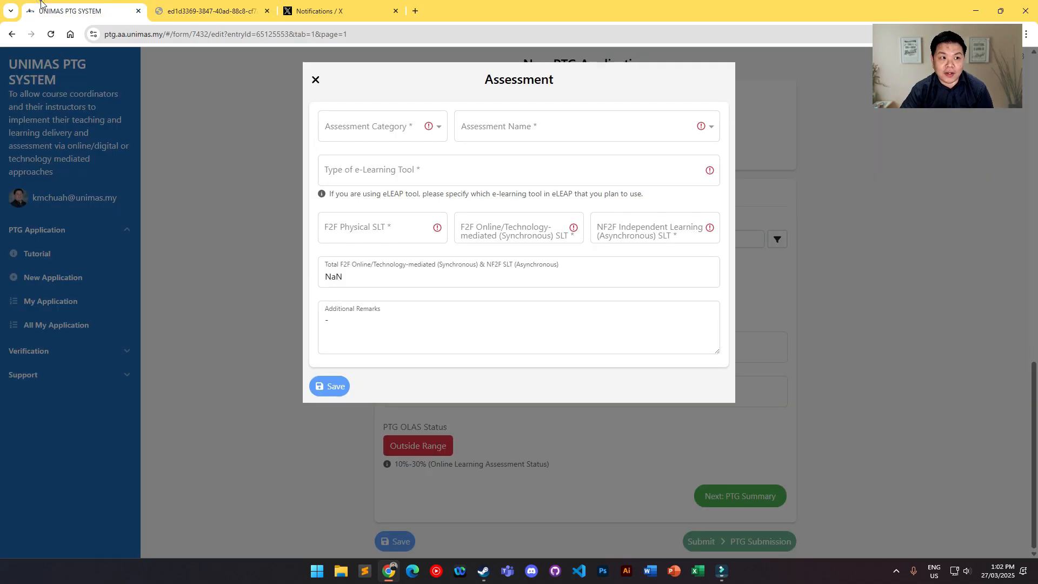
Step: Choose Continuous Assessment as the category and Assessment 1 as the name, and enter "Assignment" as the type of e-Learning tool
click(395, 125)
click(359, 154)
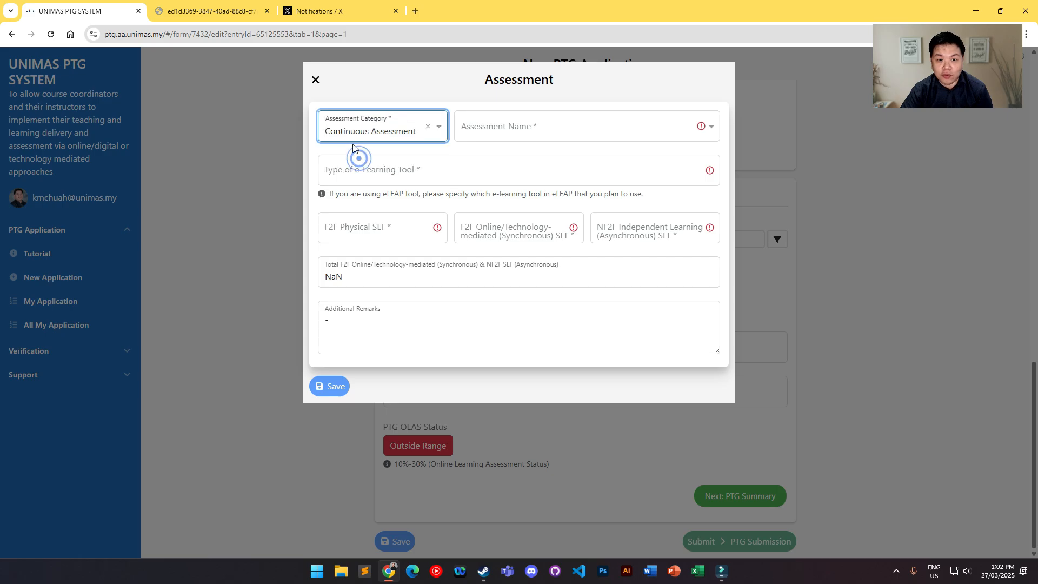
click(533, 136)
click(507, 154)
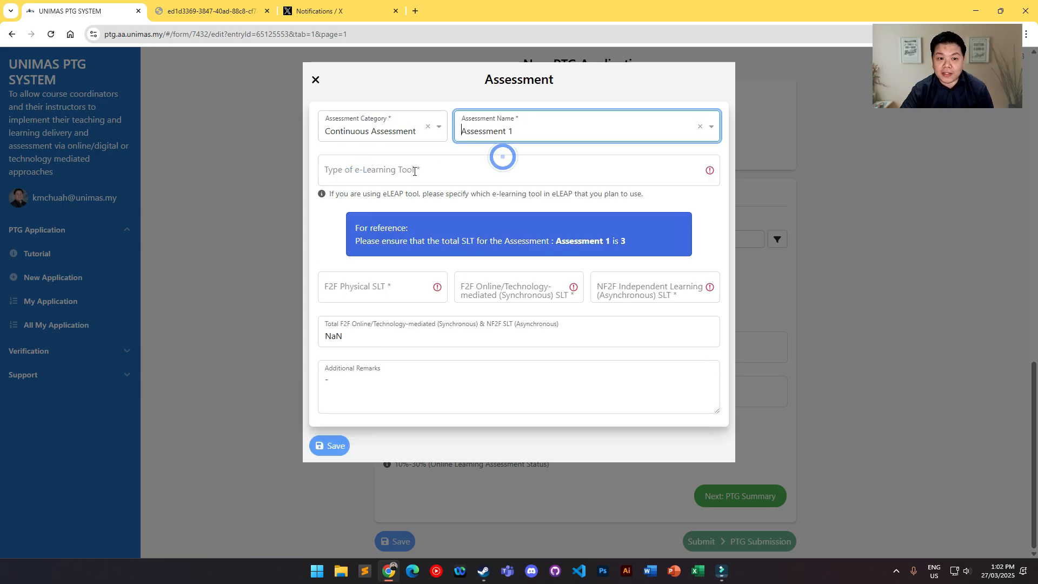
click(415, 172)
text(Assignment)
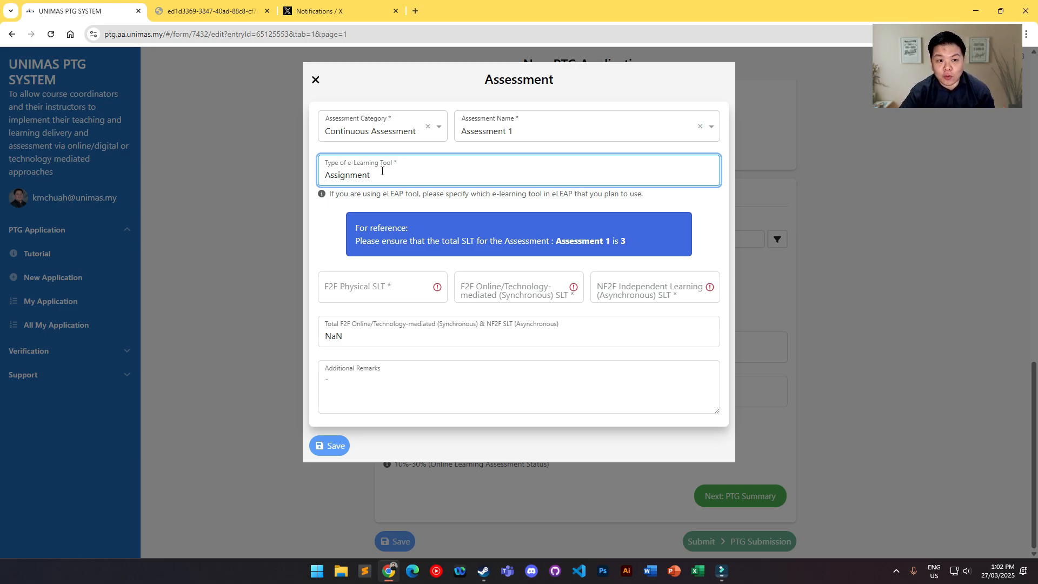
Step: Following the course outline, set both F2F SLTs to 0 and the NF2F Independent Learning SLT to 3, and save the assessment
click(377, 298)
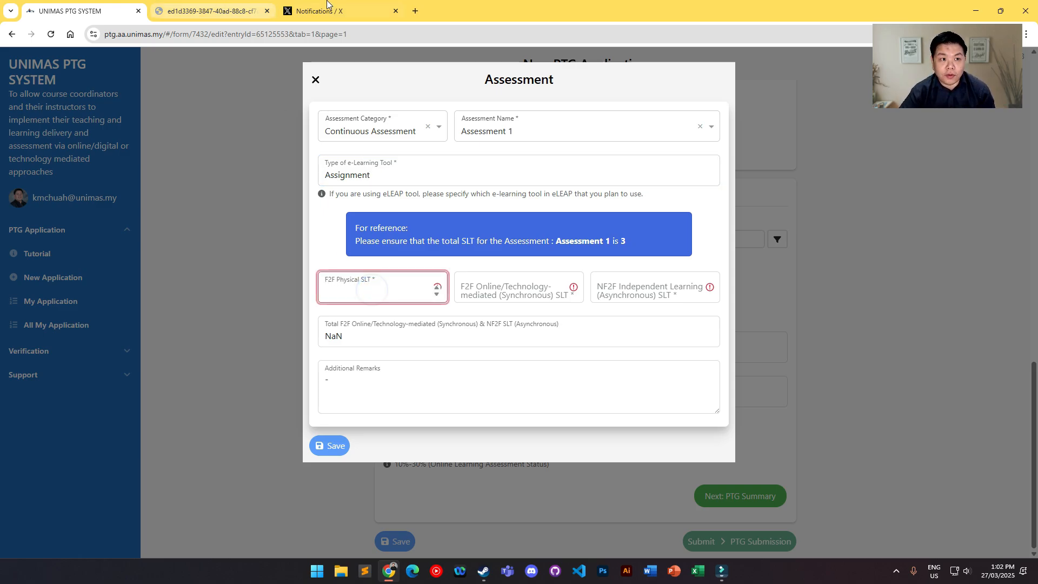
click(247, 11)
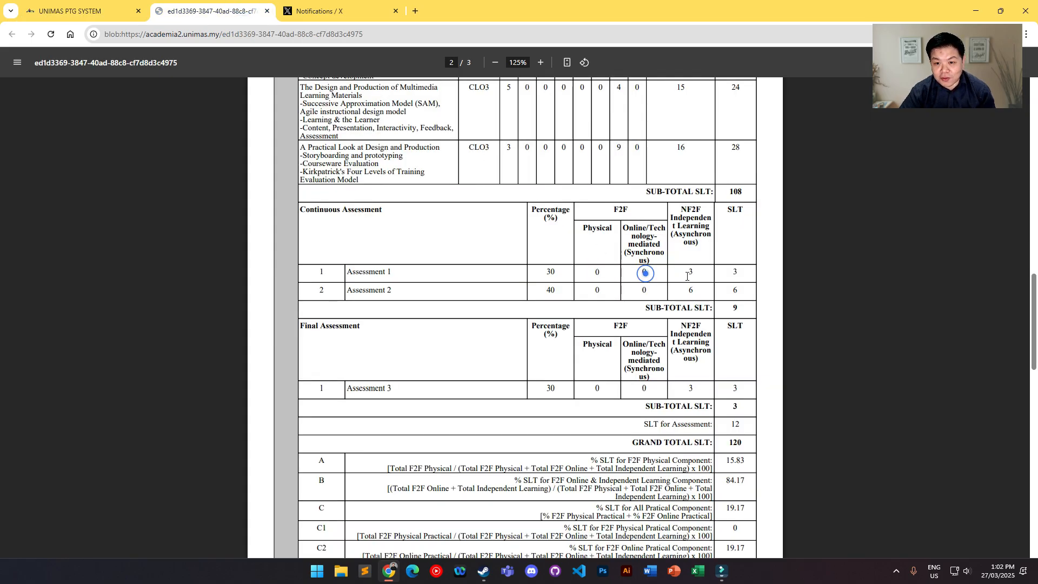
click(101, 19)
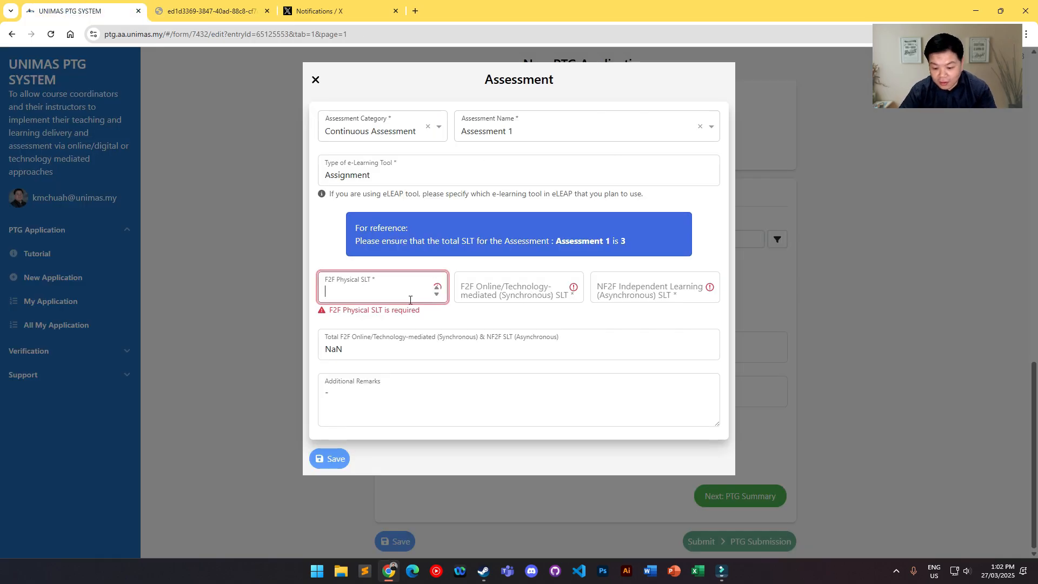
text(0)
click(512, 292)
text(0)
click(647, 294)
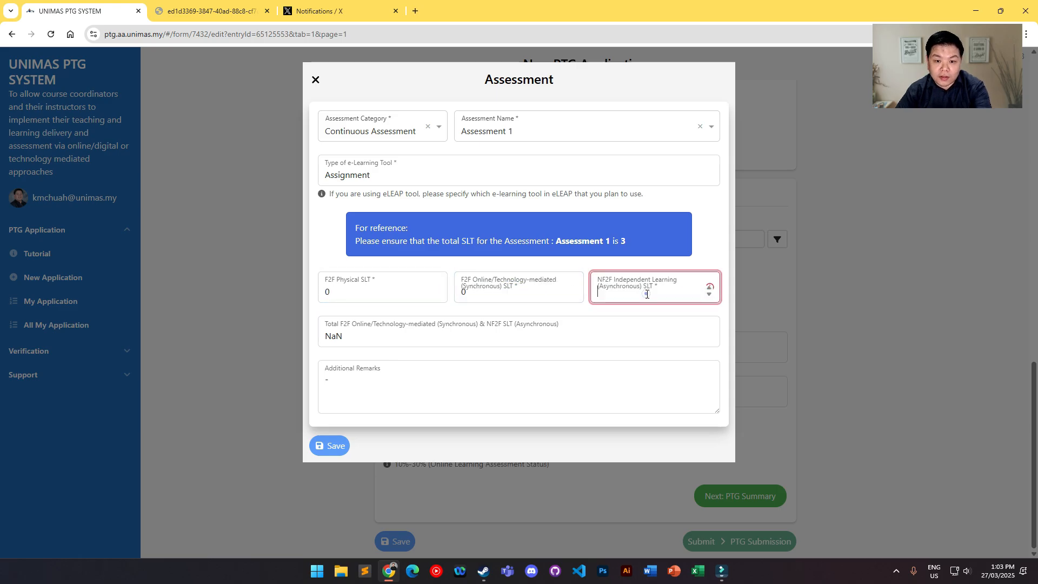
text(3)
click(697, 250)
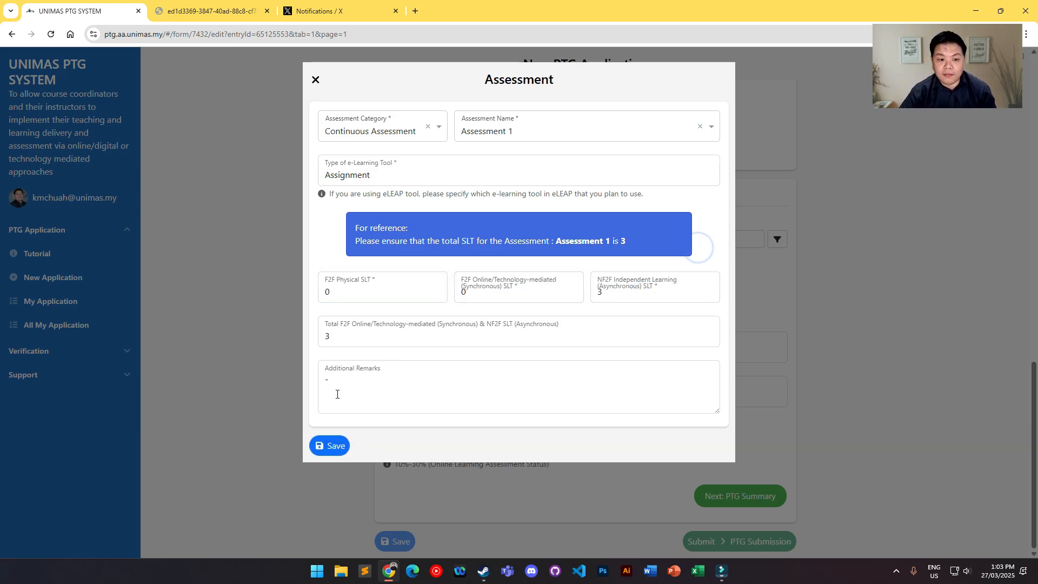
click(340, 453)
Step: Return to Section B: PTG Details and move on to the figures in Section C: PTG Summary
scroll(844, 360, down, 5)
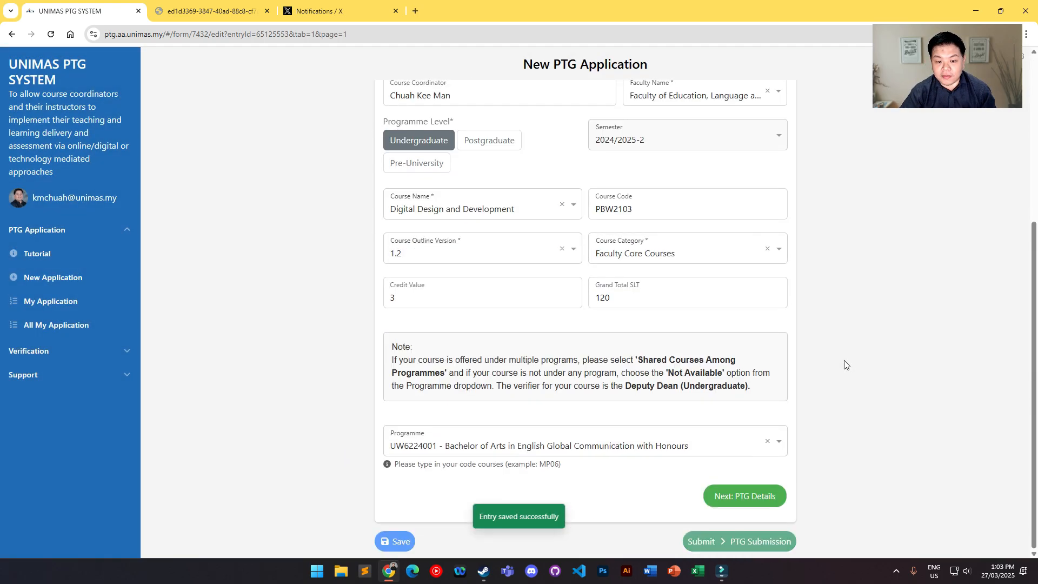
scroll(844, 365, up, 5)
click(633, 257)
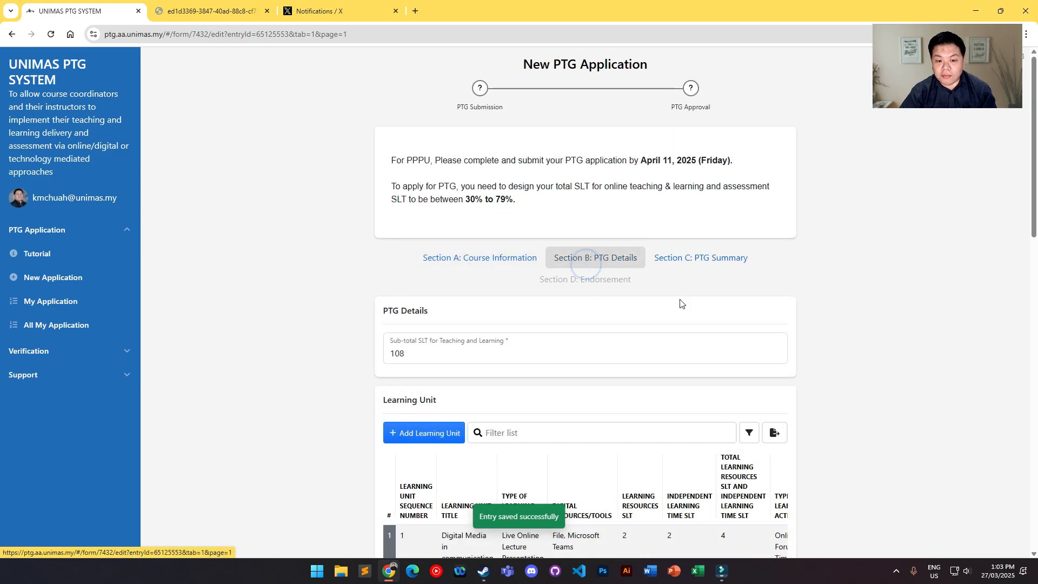
scroll(654, 374, down, 10)
scroll(654, 373, up, 10)
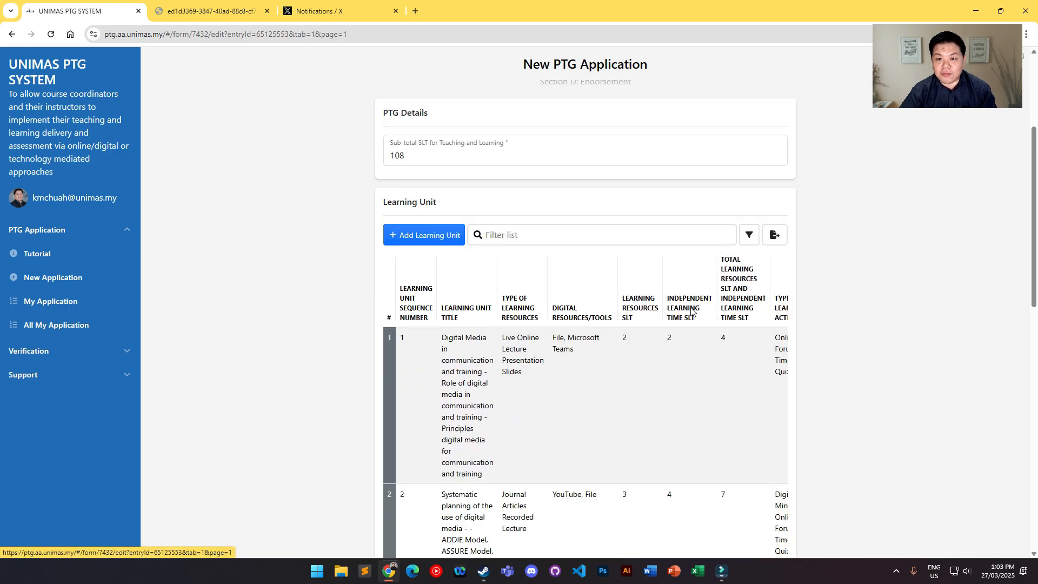
click(719, 192)
scroll(701, 292, down, 2)
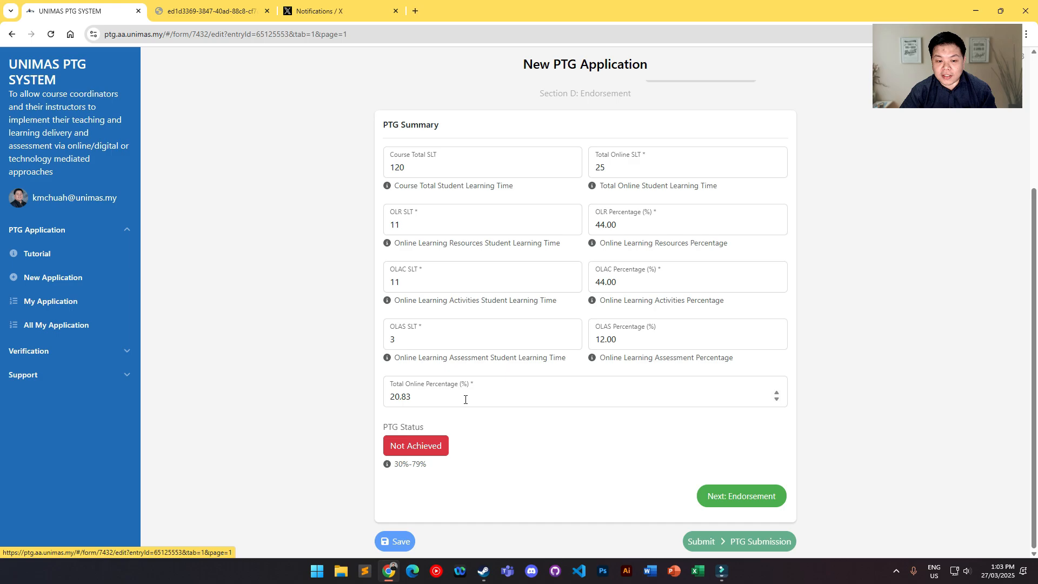
Step: Compare the Total Online Percentage with the required 30%-79% range under PTG Status
drag(416, 397, 384, 398)
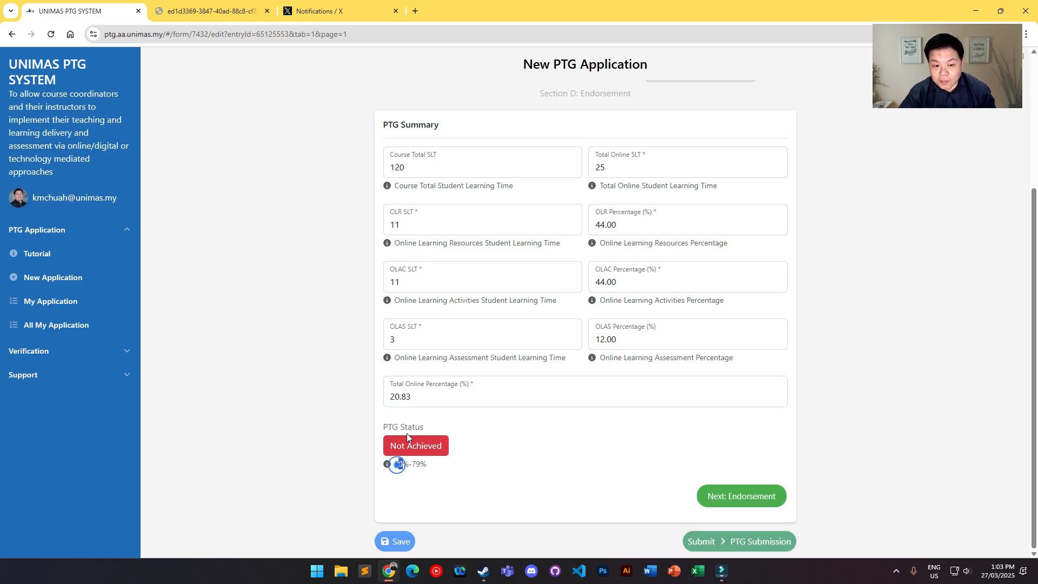
click(427, 398)
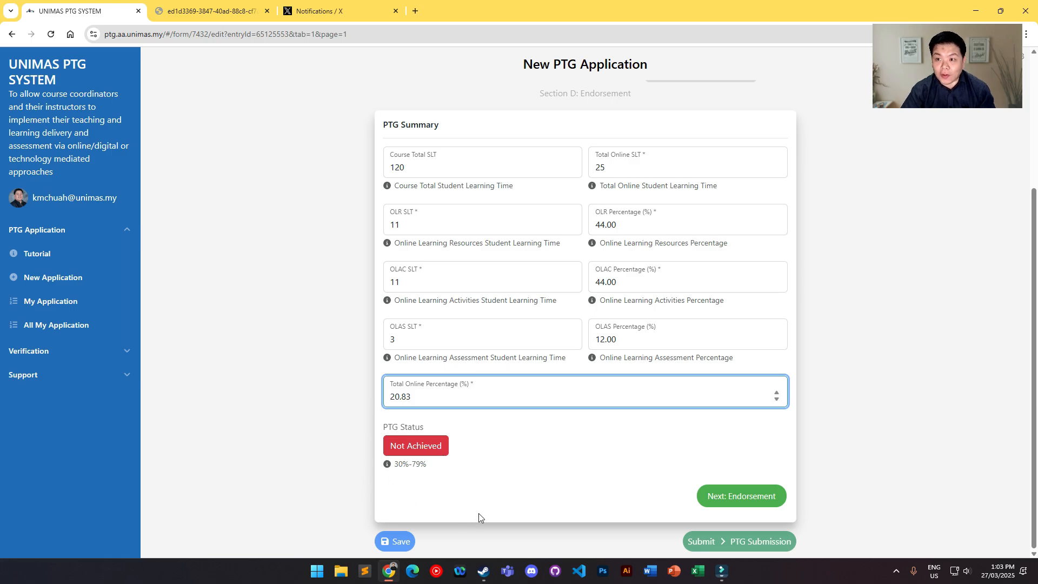
double_click(467, 400)
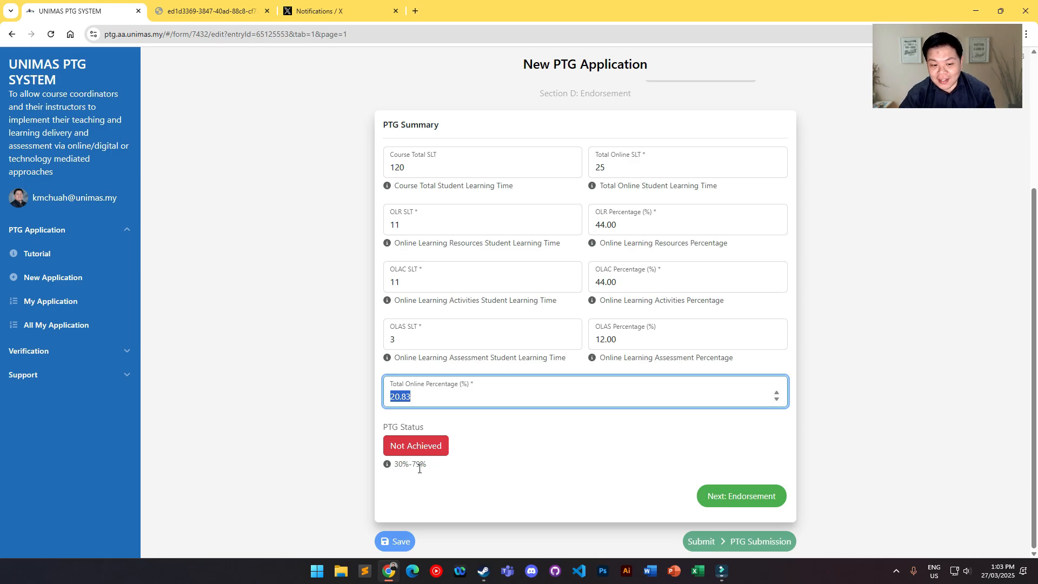
triple_click(399, 466)
click(478, 473)
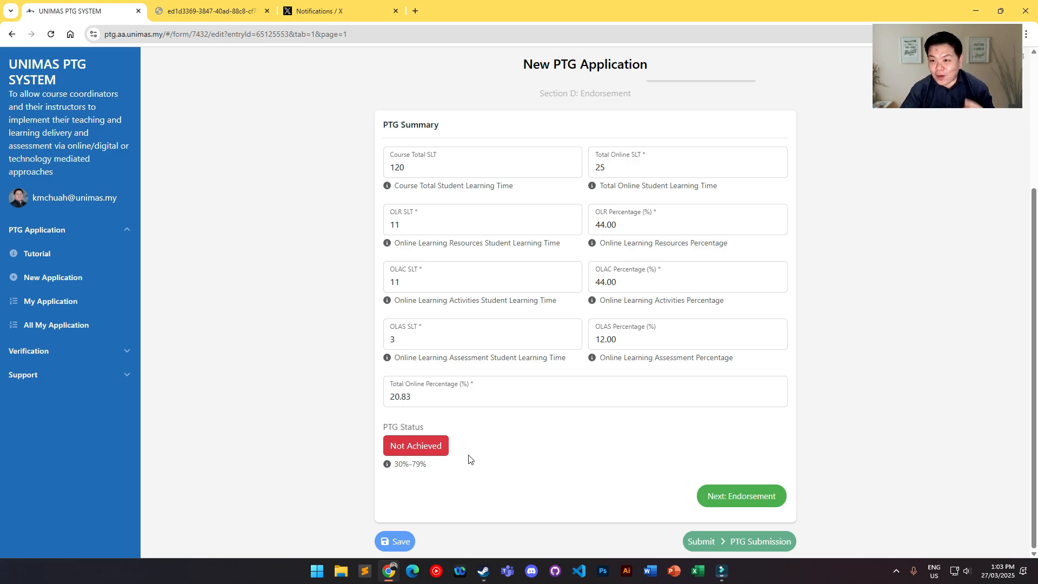
Step: Add another learning unit in Section B: PTG Details, titled "The Design and Production of Multimedia Learning Materials"
scroll(508, 448, up, 3)
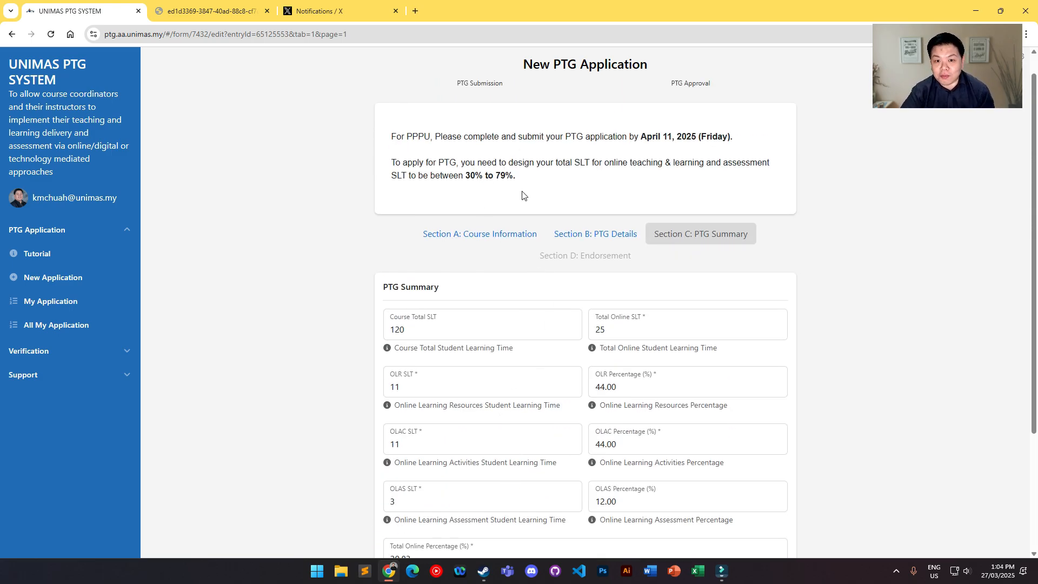
click(587, 234)
scroll(703, 314, down, 7)
scroll(473, 257, up, 2)
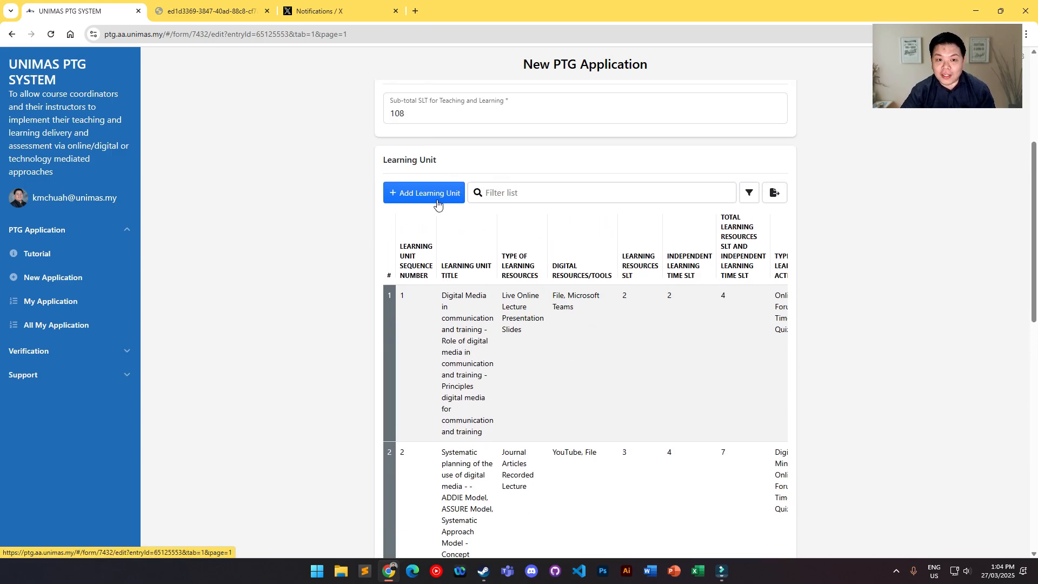
click(431, 196)
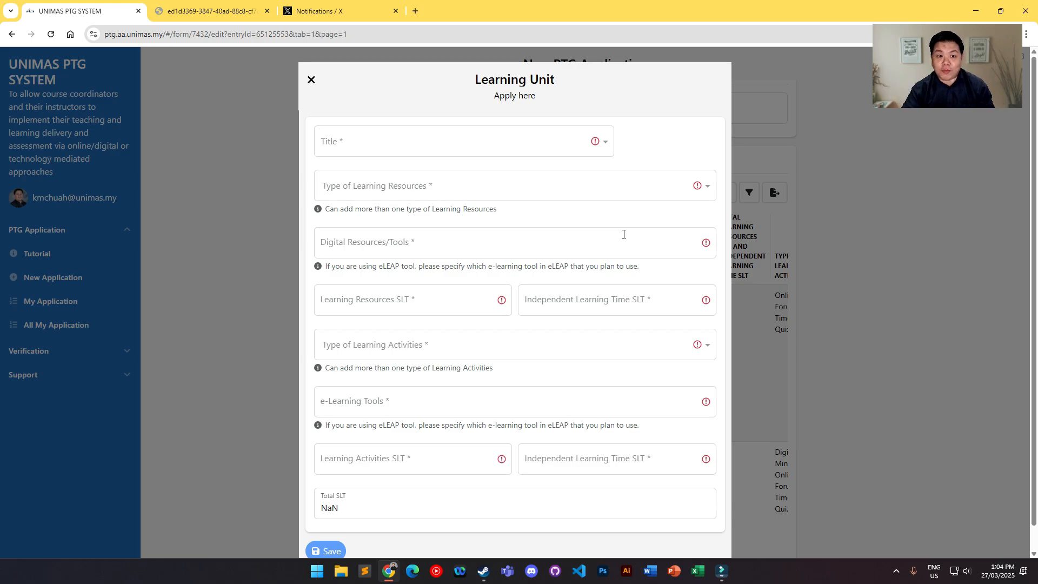
click(477, 136)
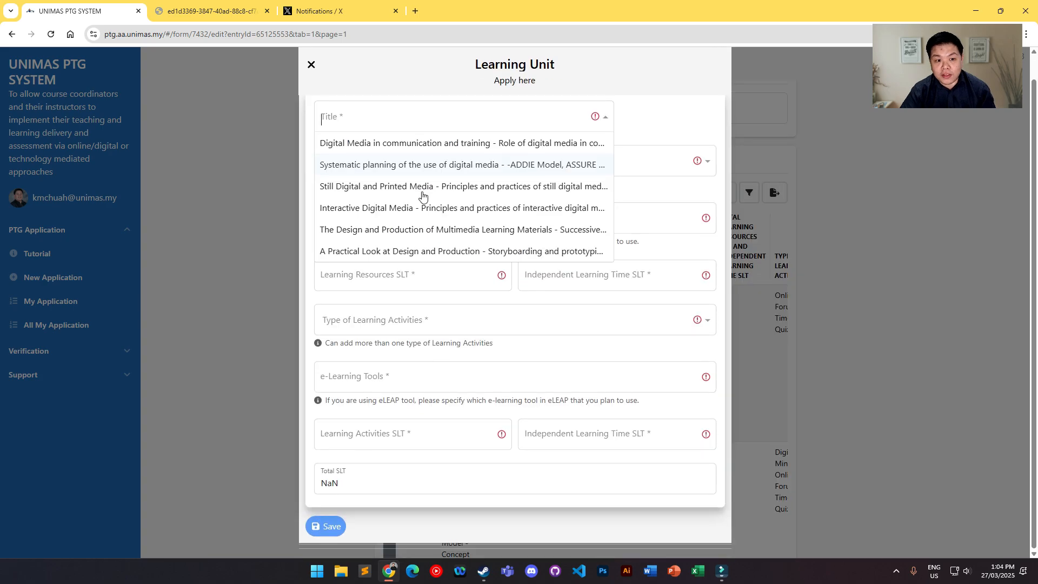
click(395, 231)
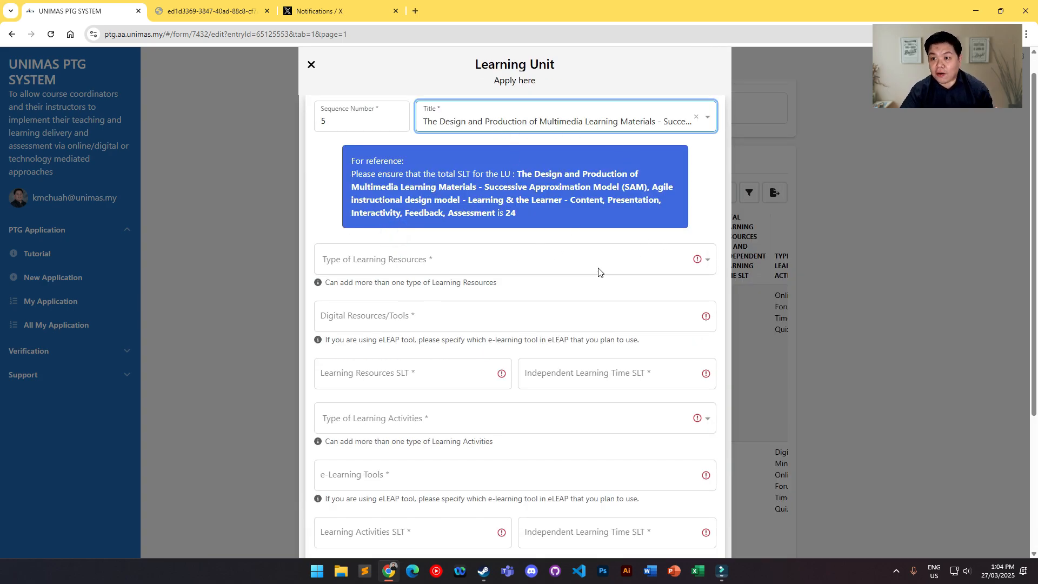
Step: Choose e-Books and Journal Articles as the unit's learning resources and enter "Journal, File, Webex" as its Digital Resources/Tools
click(576, 265)
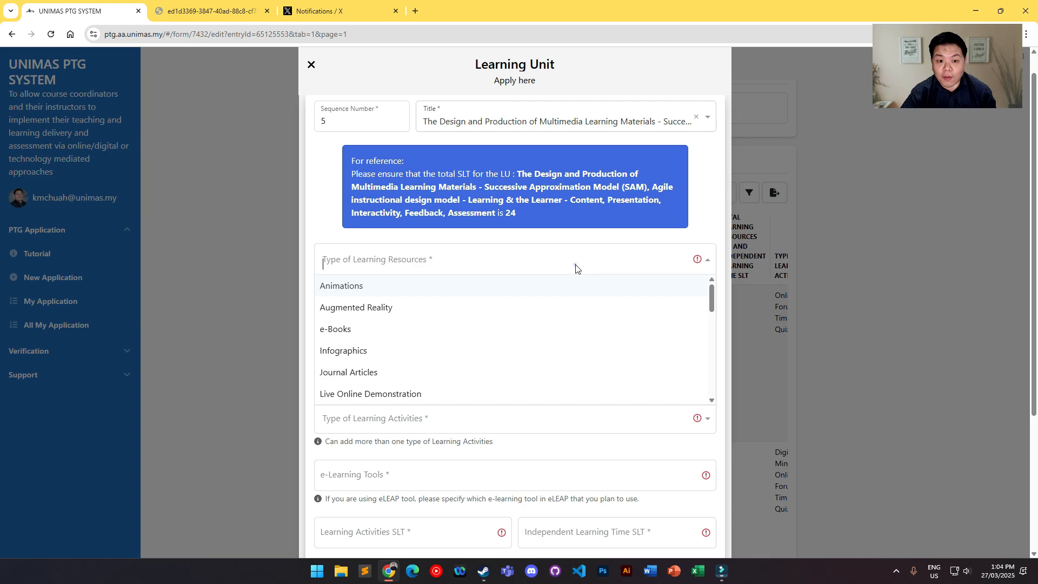
click(362, 336)
click(433, 273)
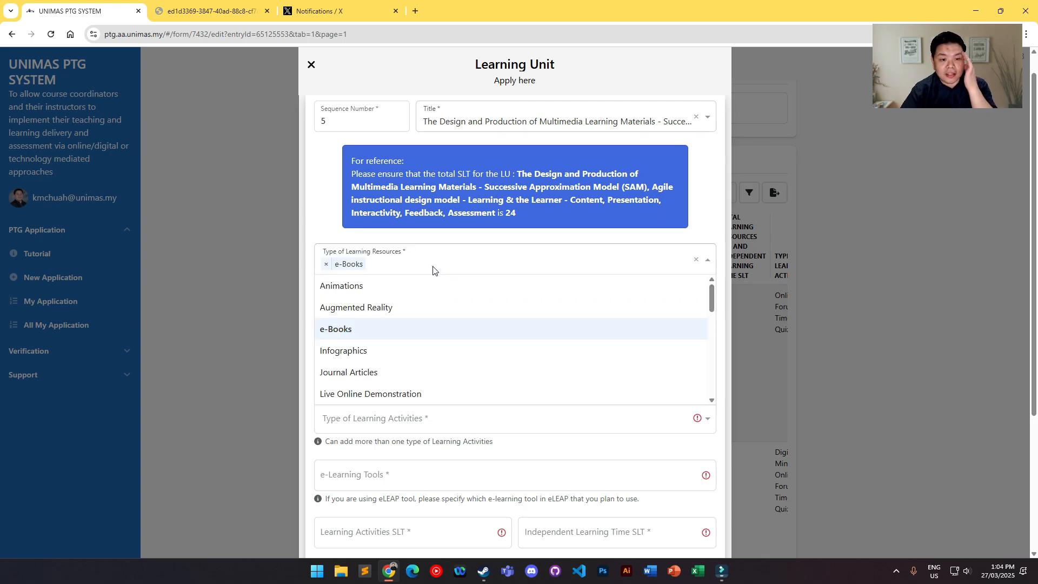
click(372, 380)
scroll(371, 377, down, 2)
click(370, 211)
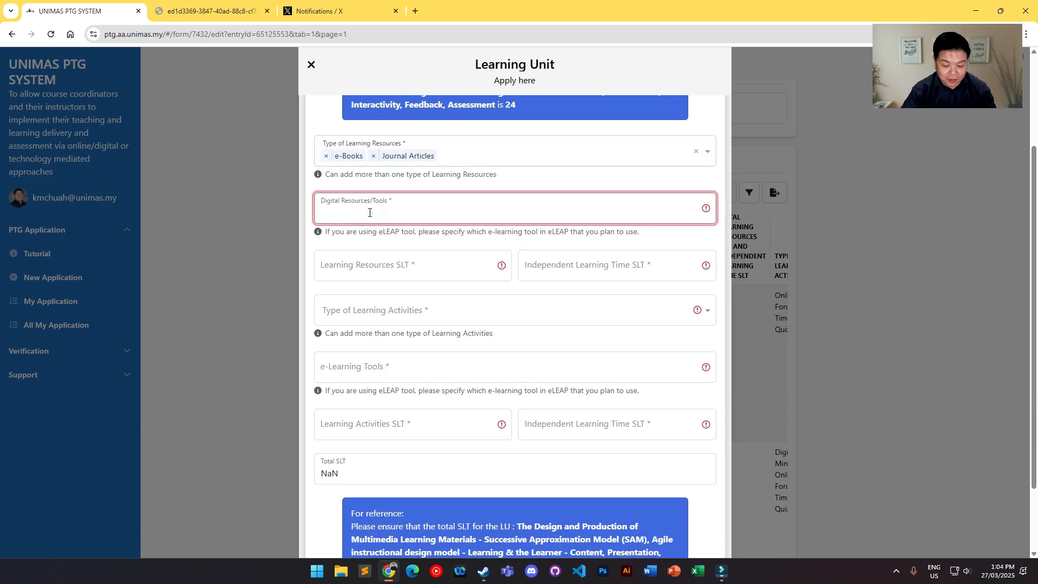
text(Journal, File, Webex)
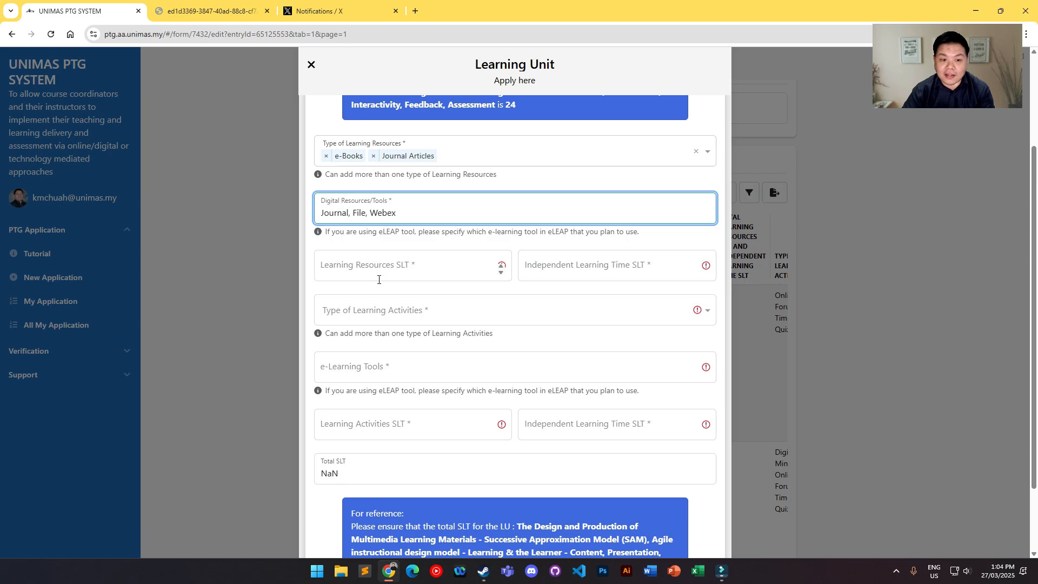
Step: Check the unit's hours in the course outline, and set the Learning Resources SLT to 5 and Learning Activities SLT to 4
key(ctrl+Tab)
click(510, 358)
click(619, 358)
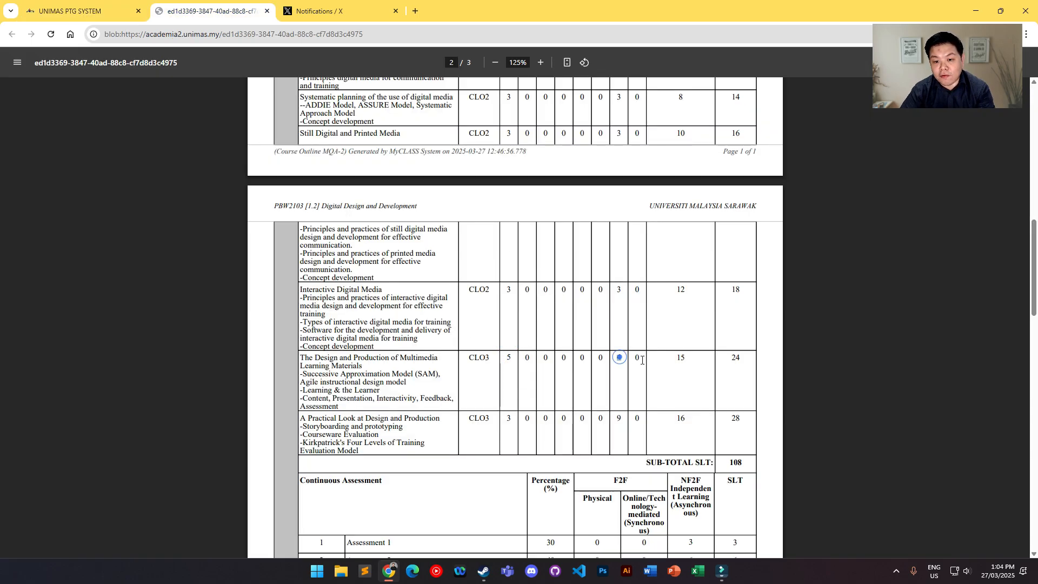
click(669, 361)
key(ctrl+shift+Tab)
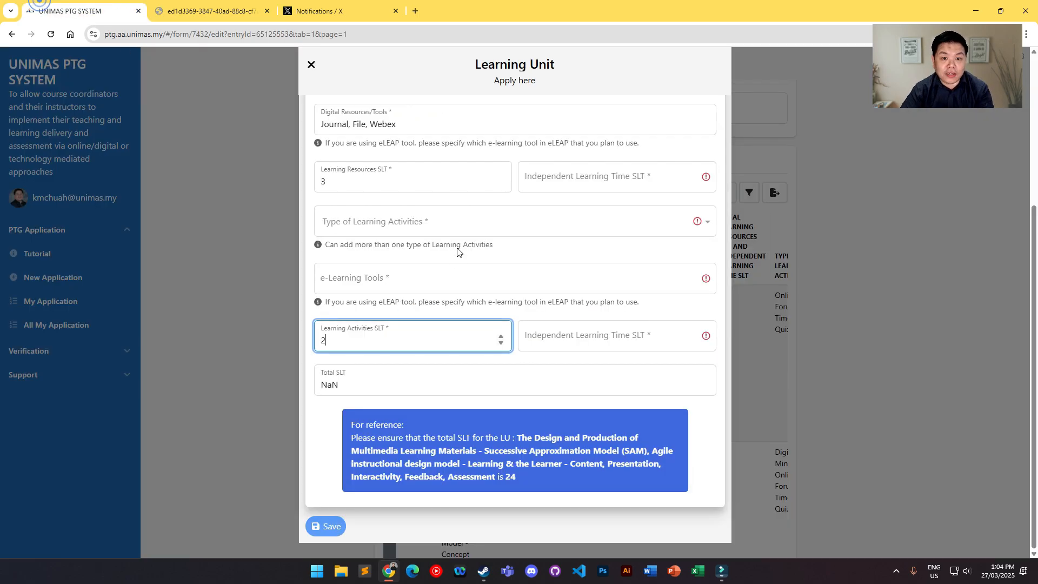
double_click(331, 179)
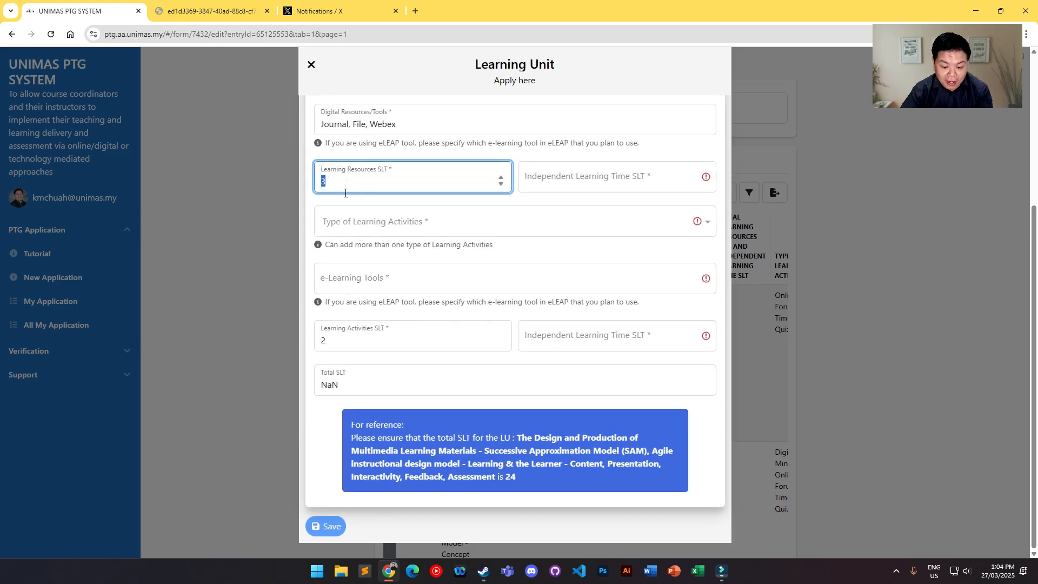
double_click(335, 339)
text(4)
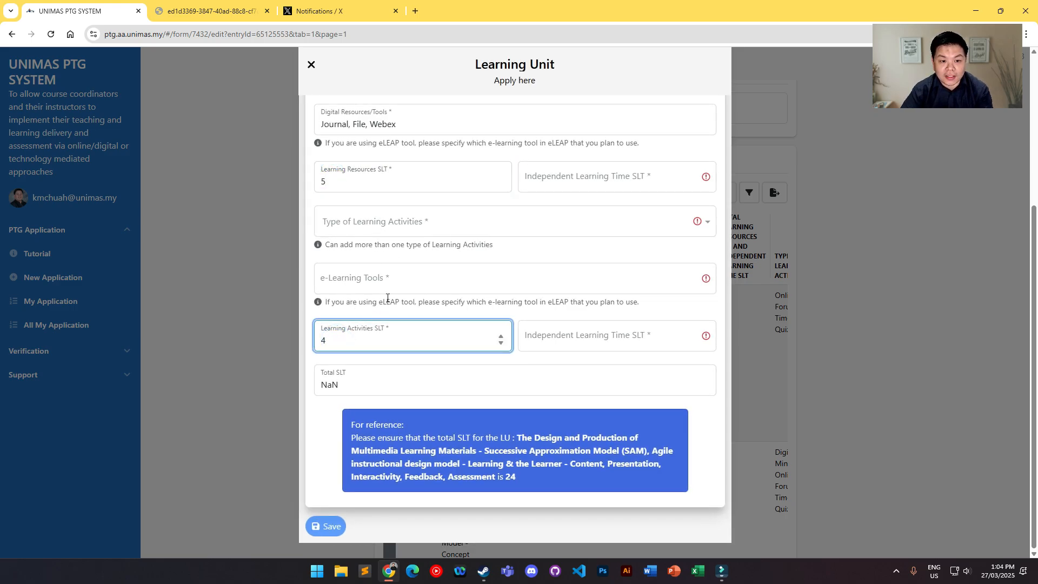
Step: Choose Online Forum and Timed Quiz as the unit's learning activities and enter "Quiz, Forum" as its e-Learning Tools
click(395, 230)
scroll(381, 300, down, 2)
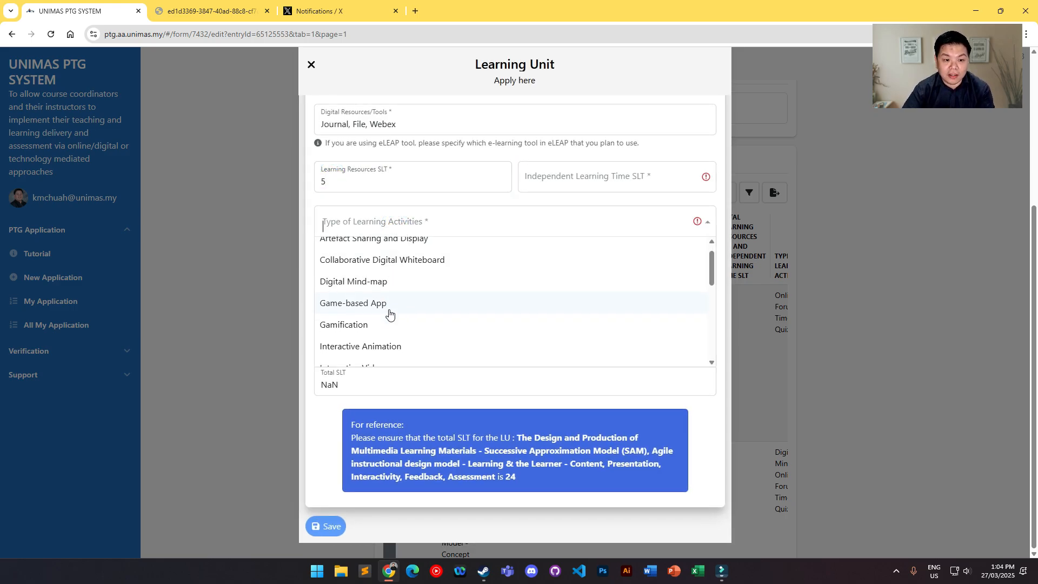
click(379, 297)
click(422, 223)
scroll(417, 289, down, 4)
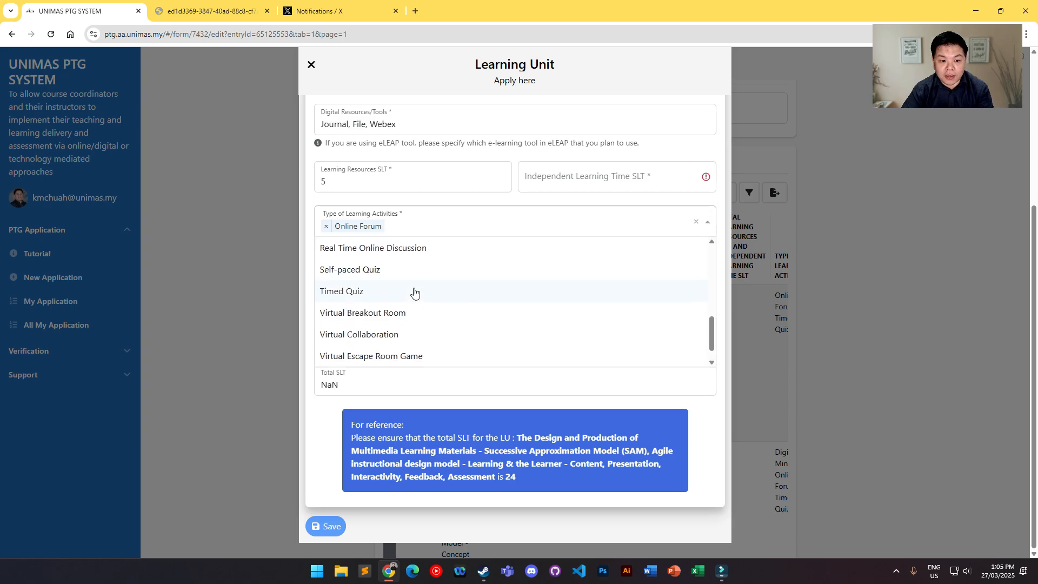
click(376, 270)
click(372, 284)
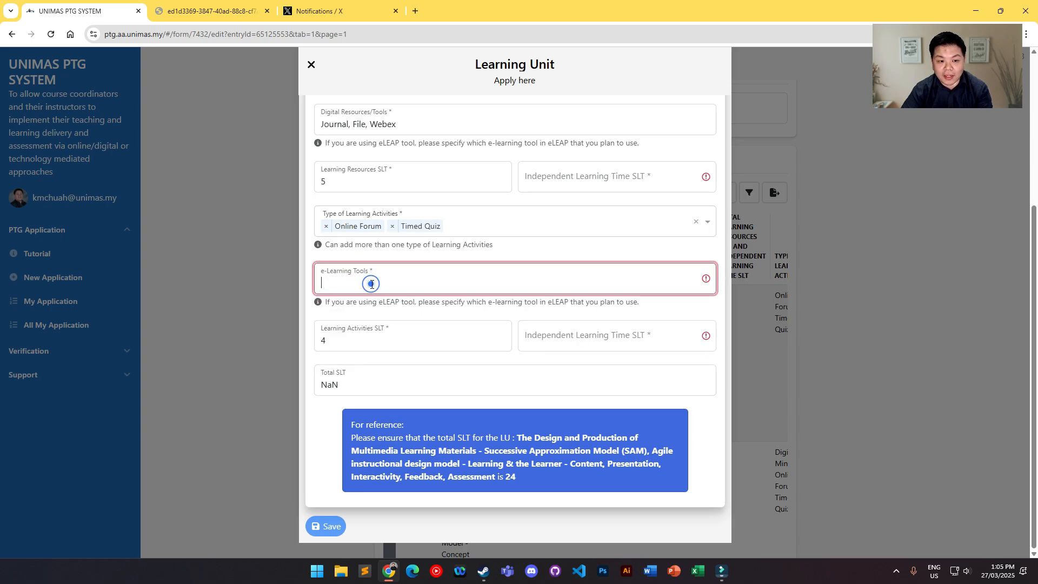
text(Quiz, Forum)
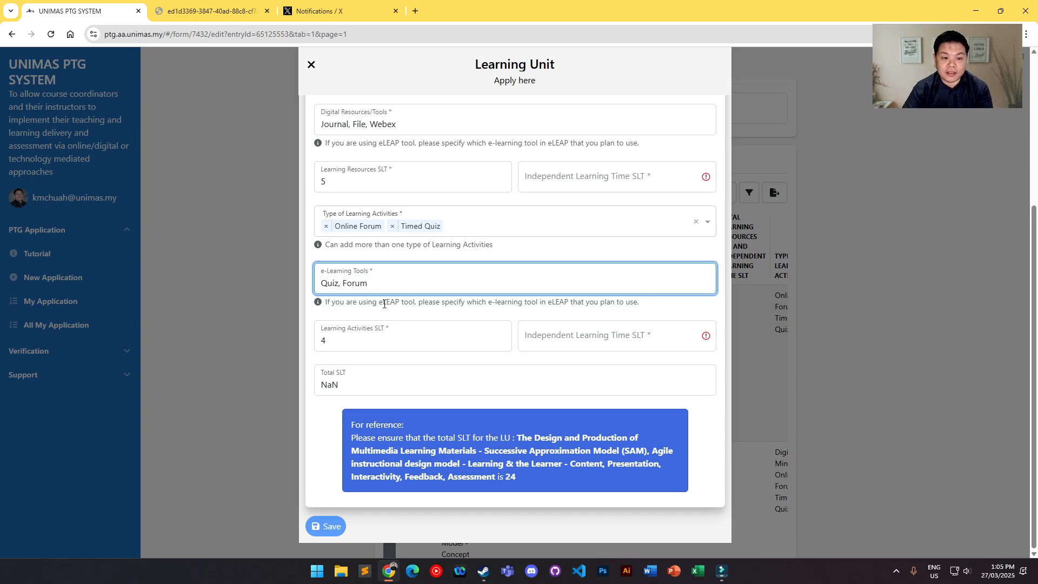
click(384, 304)
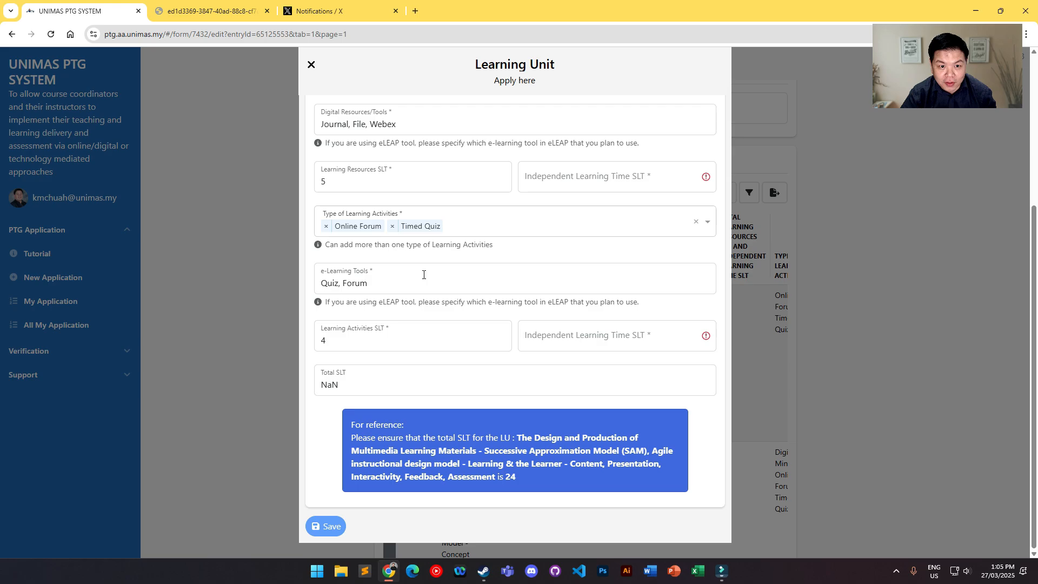
Step: Check the unit's independent learning hours in the course outline, and set Independent Learning Time SLT to 8 for resources and 7 for activities
scroll(476, 286, up, 1)
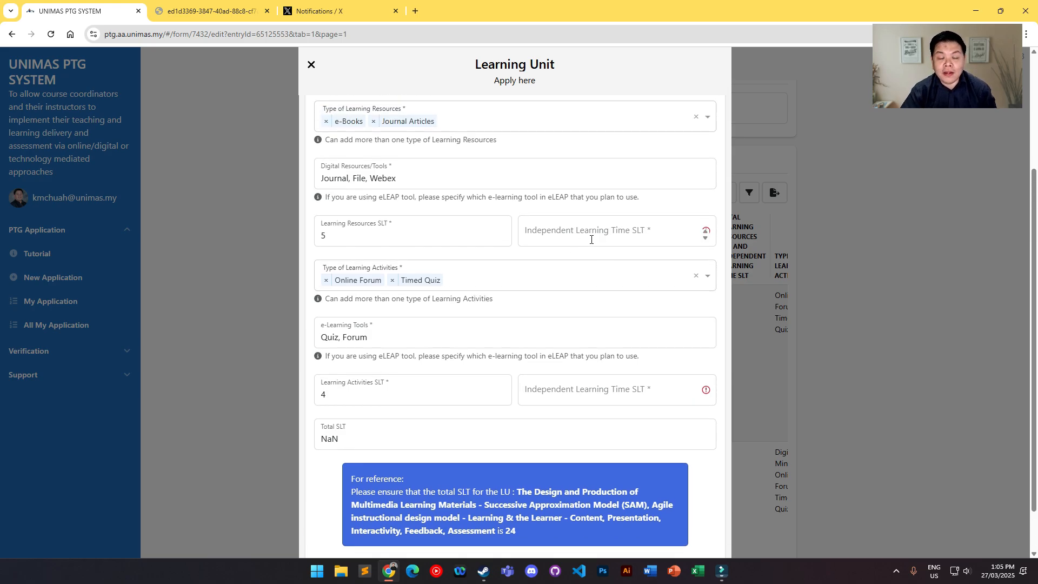
click(214, 11)
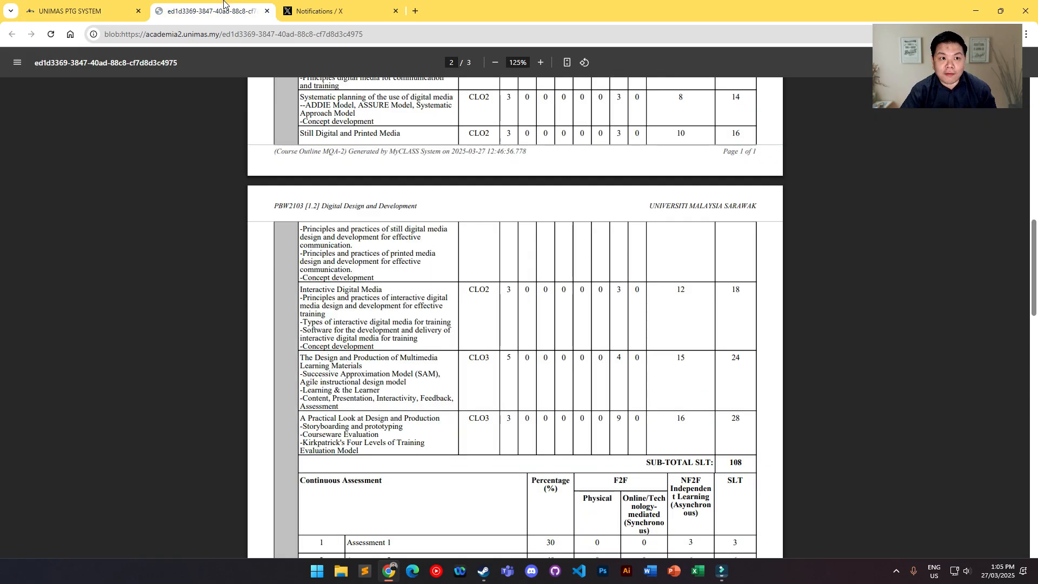
double_click(687, 357)
key(ctrl+shift+Tab)
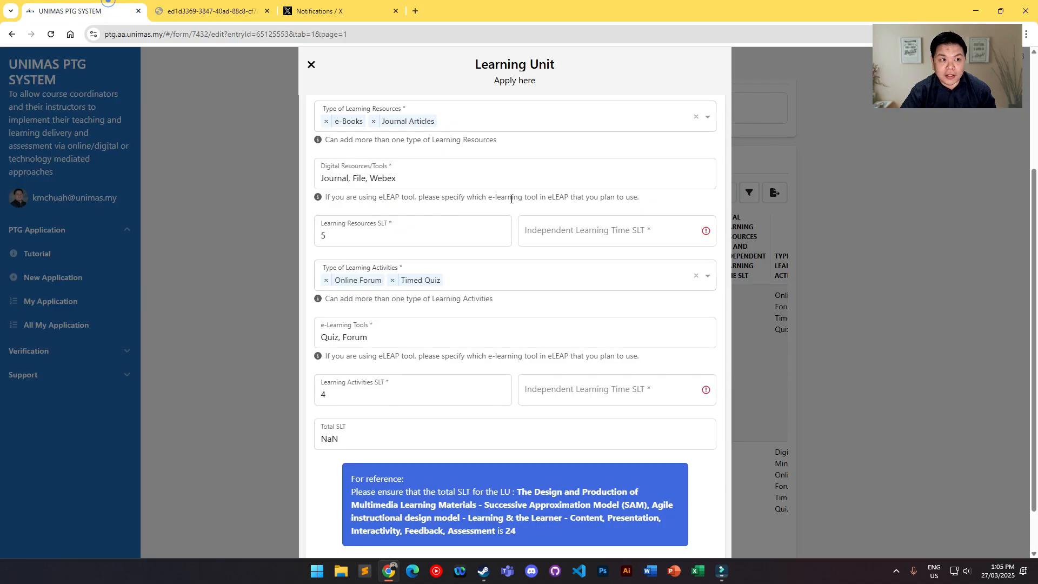
click(599, 235)
text(8)
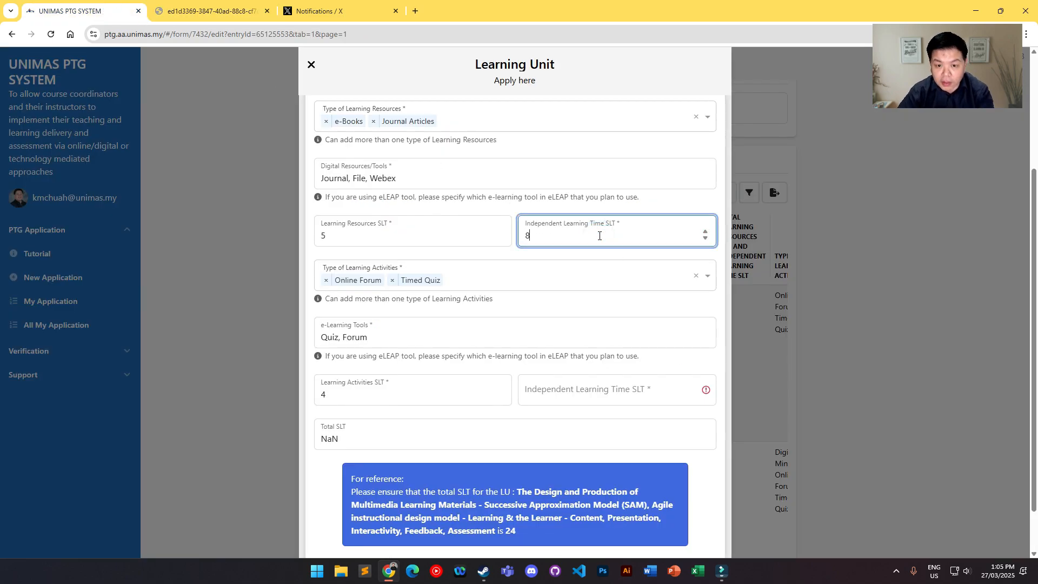
click(568, 388)
text(7)
Step: Check the unit's Total SLT against the reference total and save the learning unit
click(487, 437)
scroll(486, 437, down, 2)
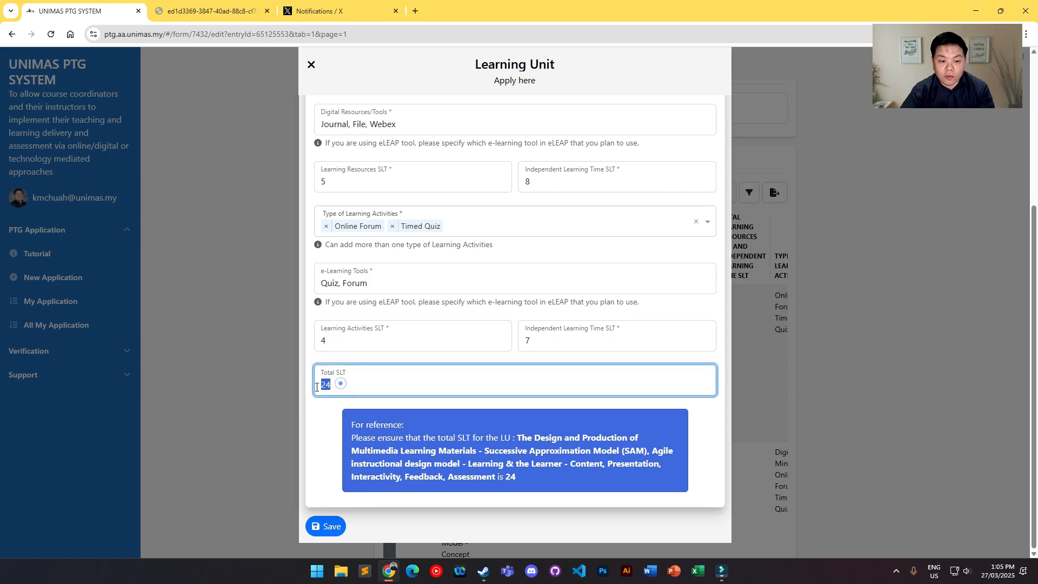
click(325, 526)
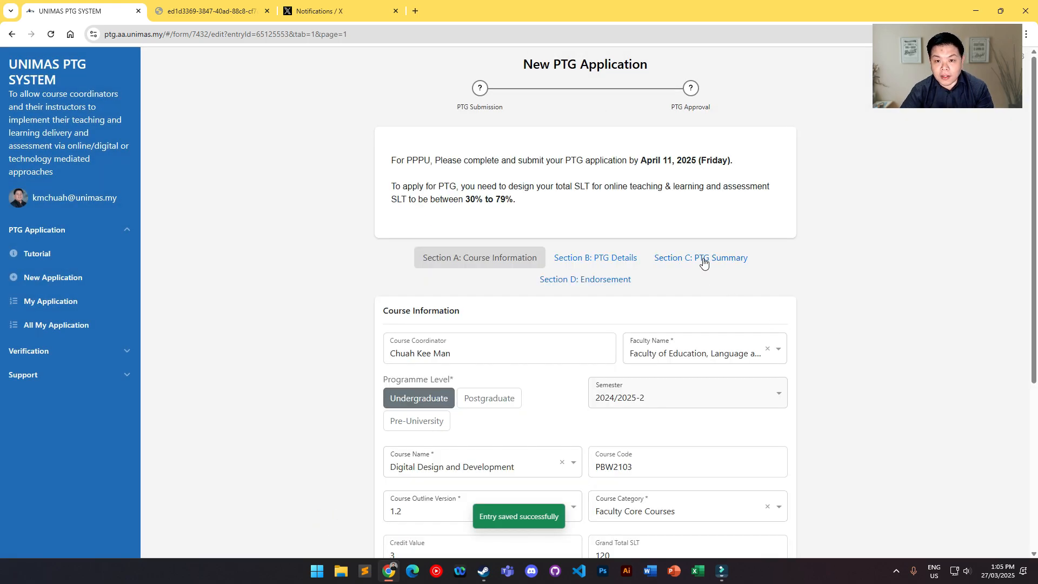
Step: Open Section C: PTG Summary and check the updated Total Online Percentage against the required 30%-79% range
click(698, 264)
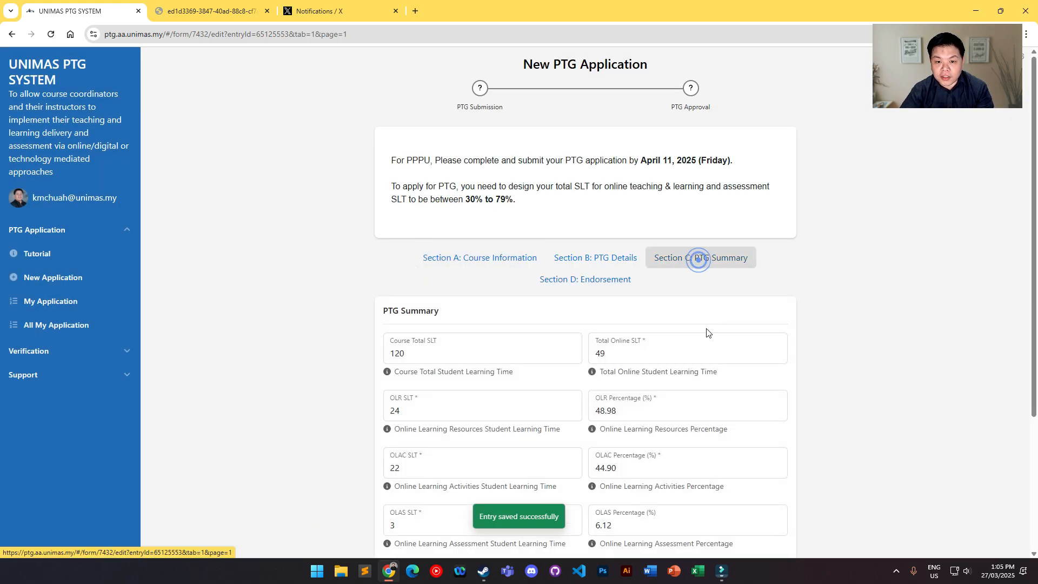
scroll(697, 340, down, 3)
drag(434, 464, 392, 467)
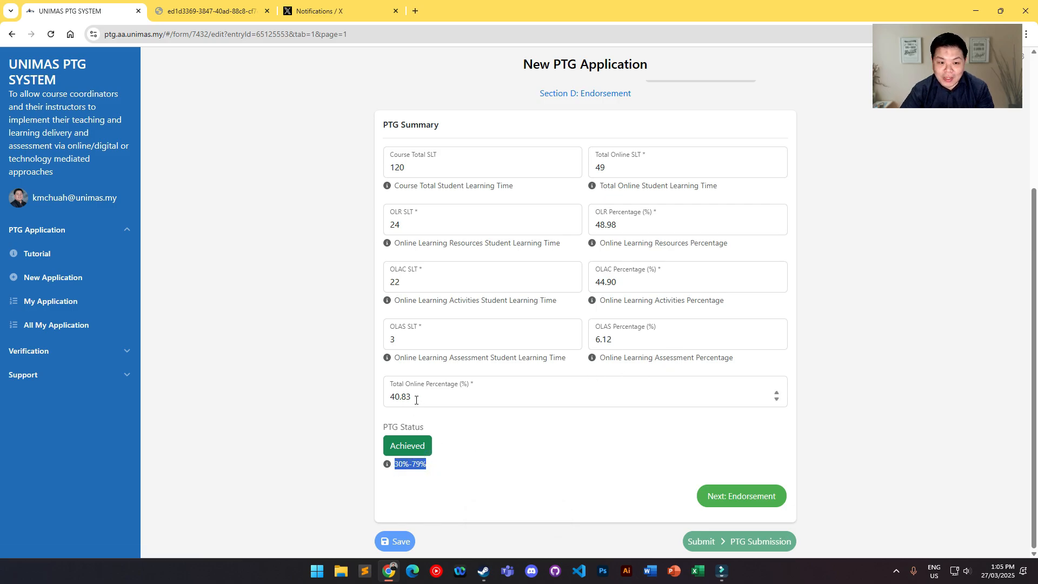
drag(416, 400, 390, 400)
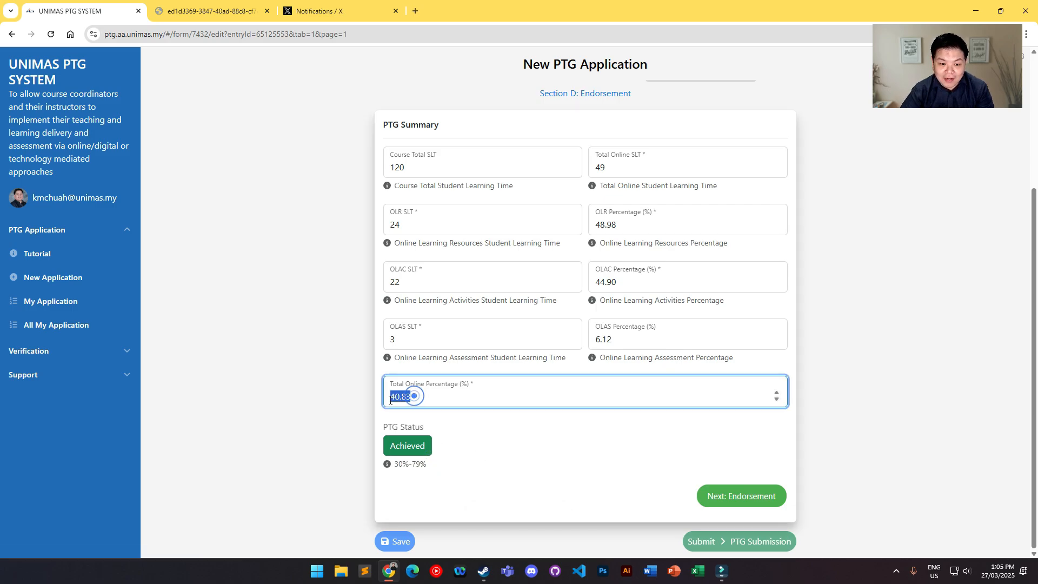
click(570, 495)
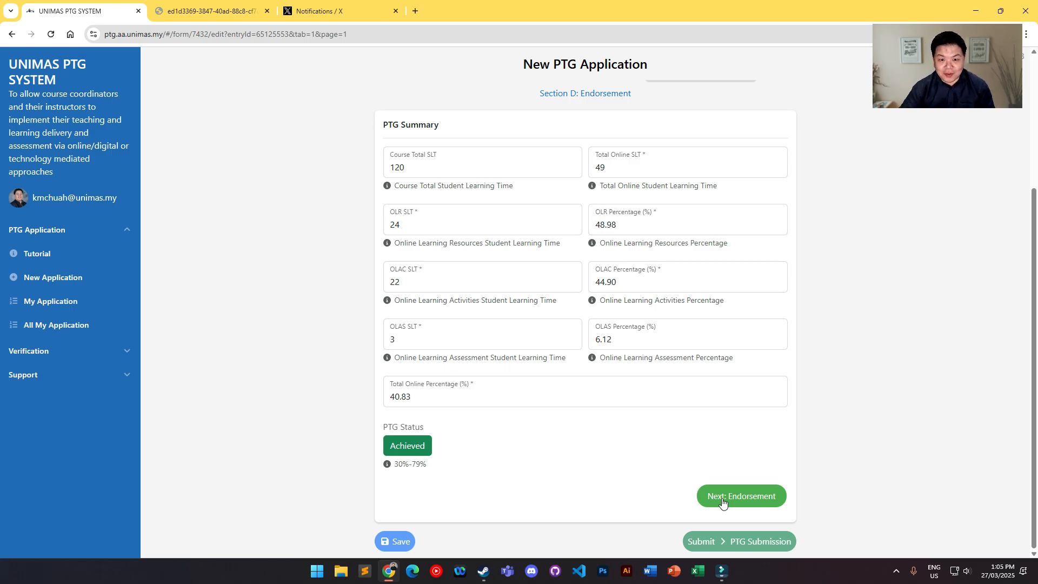
click(722, 503)
double_click(398, 464)
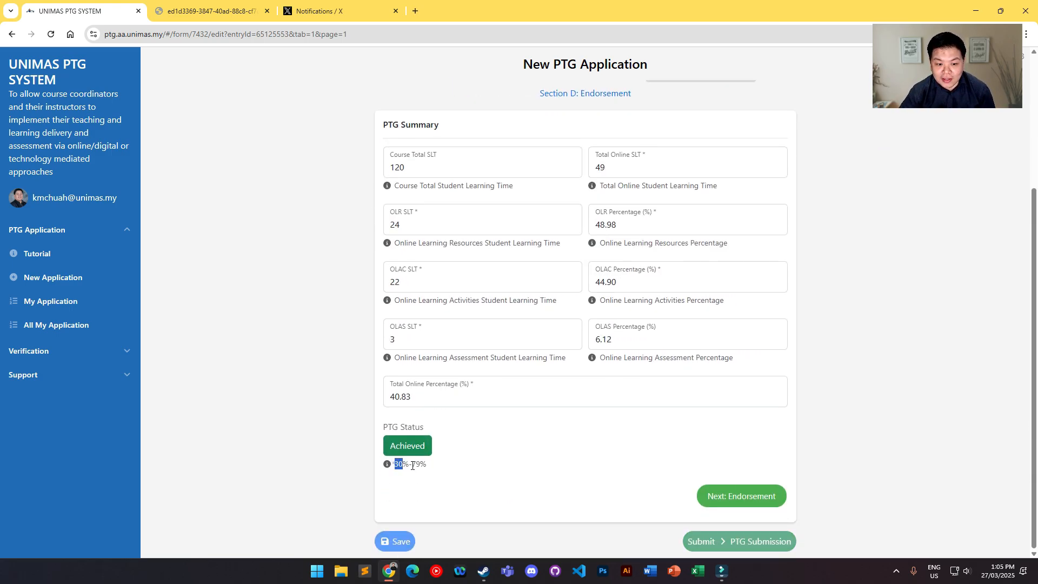
click(487, 464)
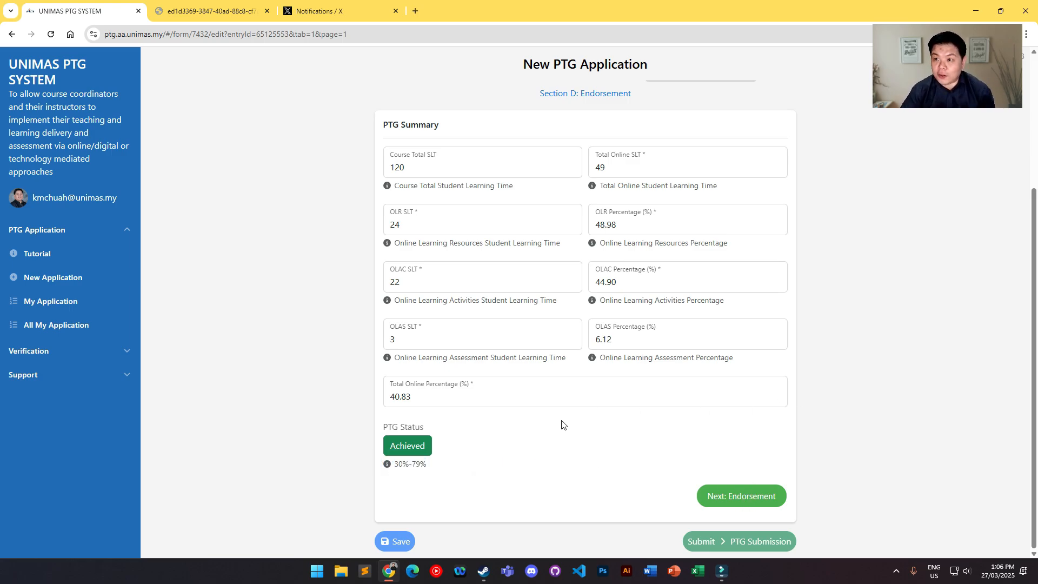
Step: Review the learning units' SLT values in Section B: PTG Details against the independent learning hours in the course outline
scroll(585, 423, up, 4)
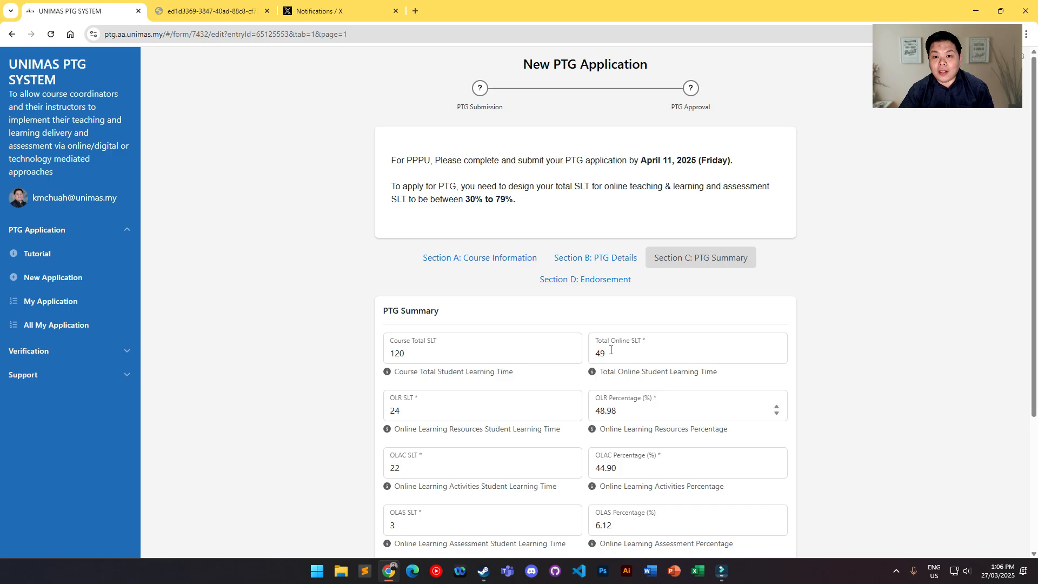
click(596, 259)
scroll(576, 361, down, 5)
scroll(575, 378, down, 8)
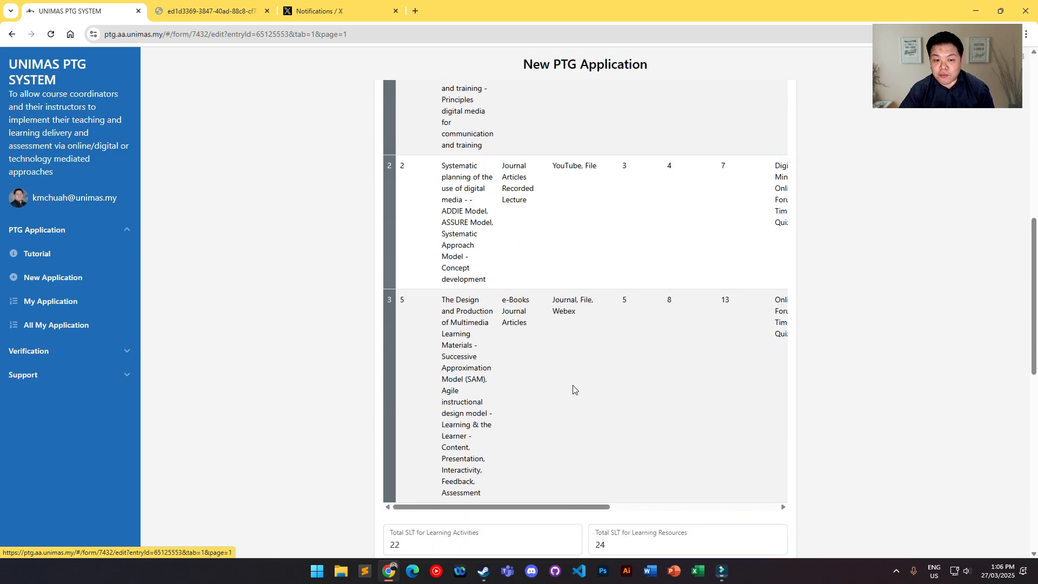
drag(523, 332, 669, 338)
scroll(740, 245, up, 3)
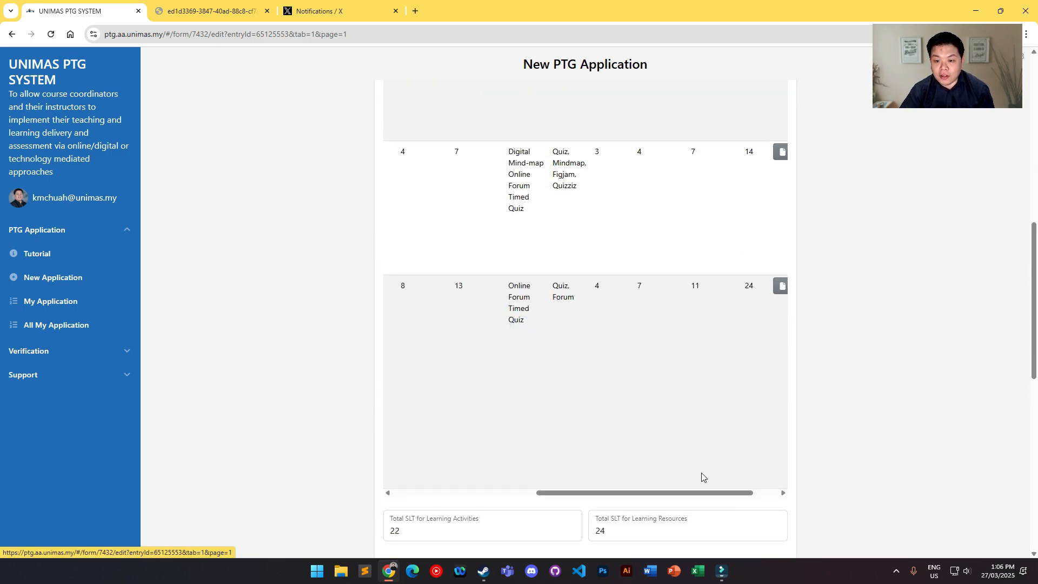
drag(697, 492, 586, 492)
click(205, 4)
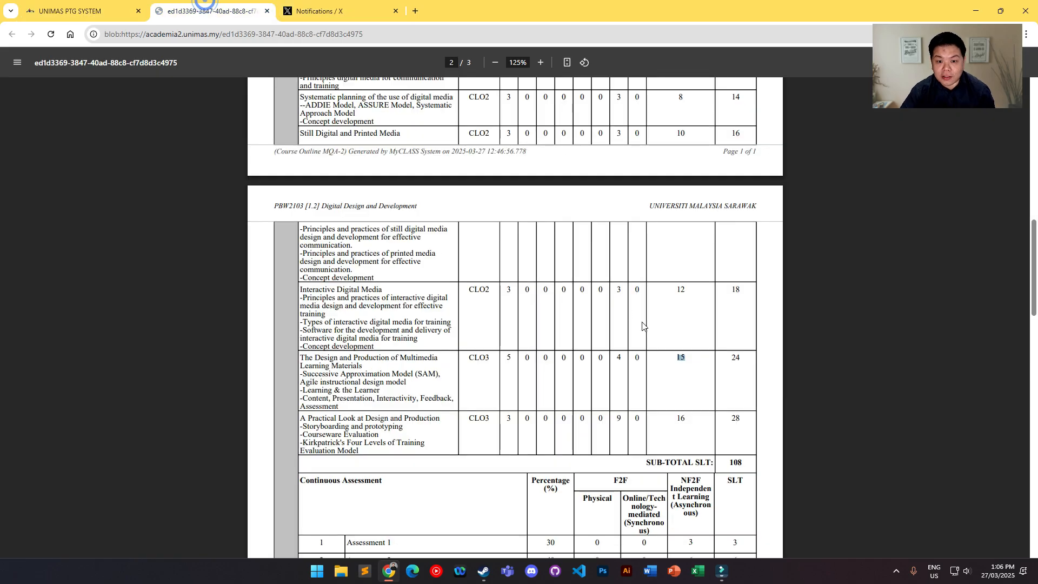
drag(695, 235, 665, 236)
click(682, 235)
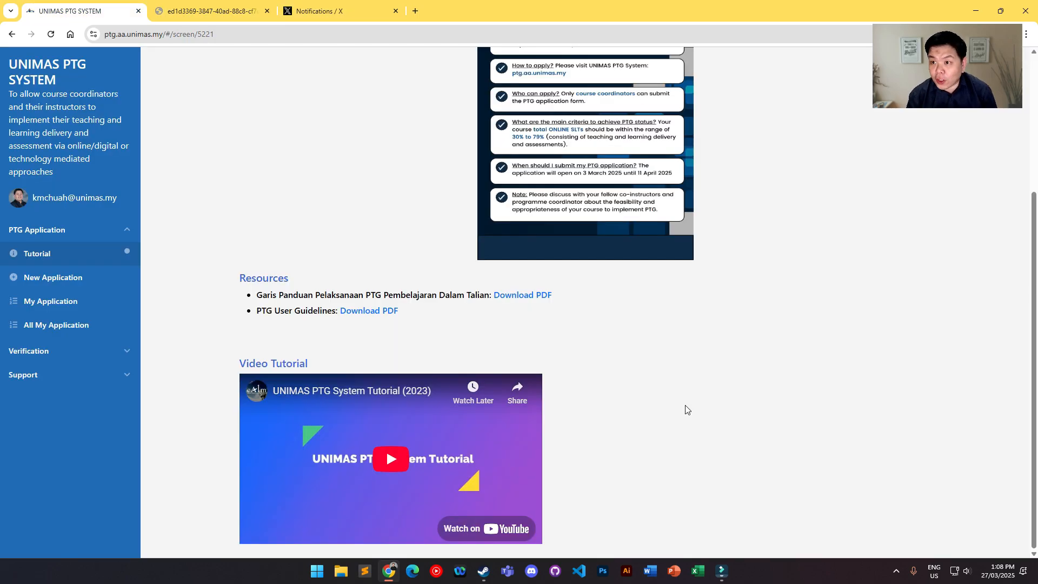
Step: Look over the PTG criteria and resources on the Tutorial page
scroll(691, 319, up, 3)
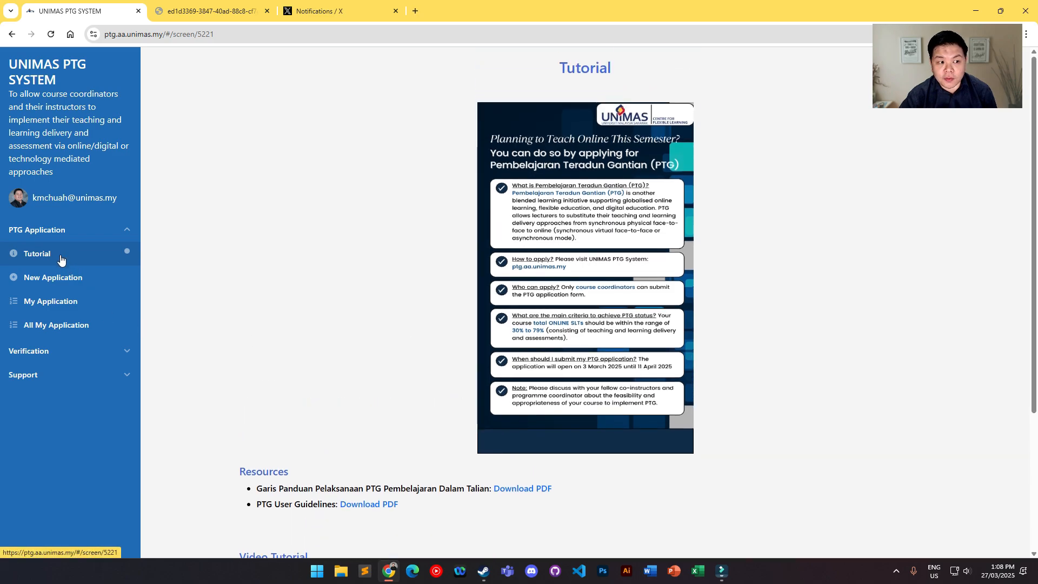